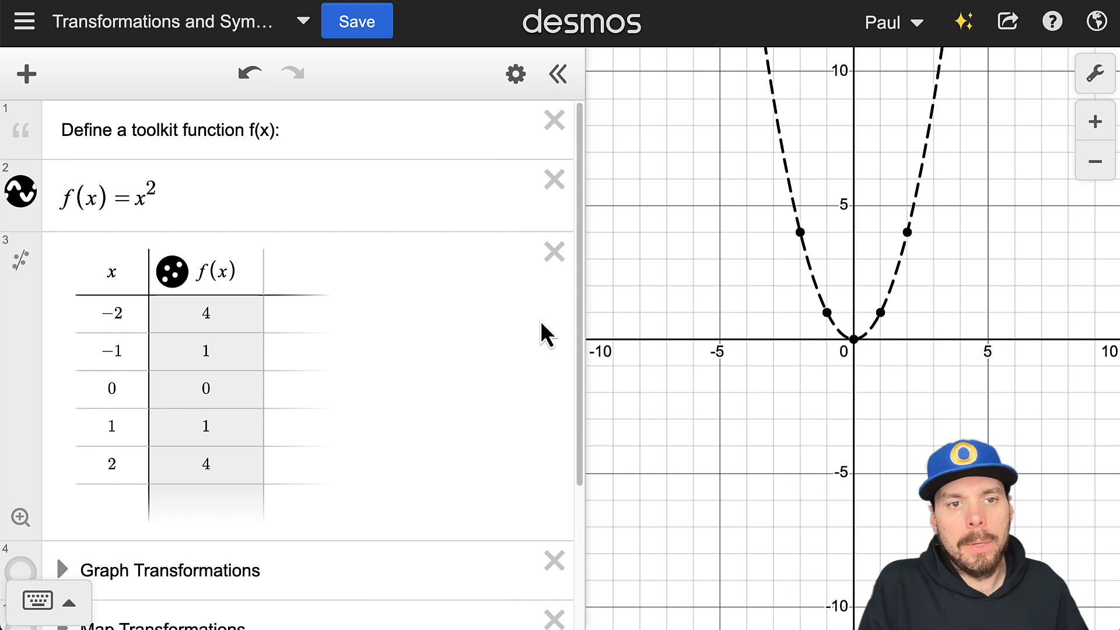
Step: Examine the toolkit function f(x) = x^2, its value table, and the transformation and symmetry folders below it
scroll(531, 322, "down", 3)
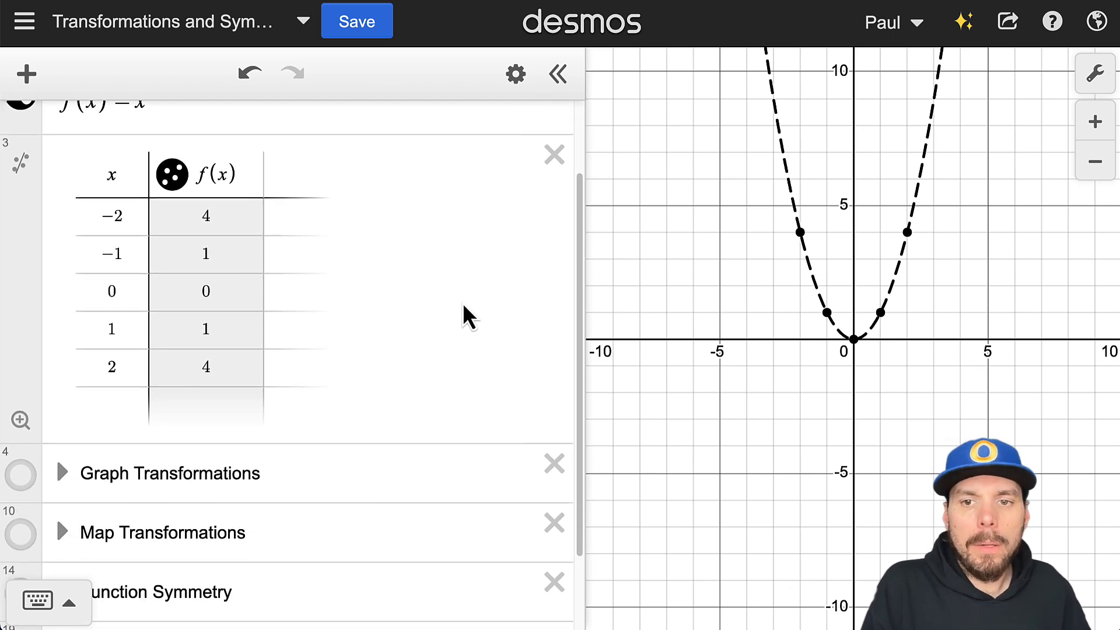
scroll(458, 325, "up", 3)
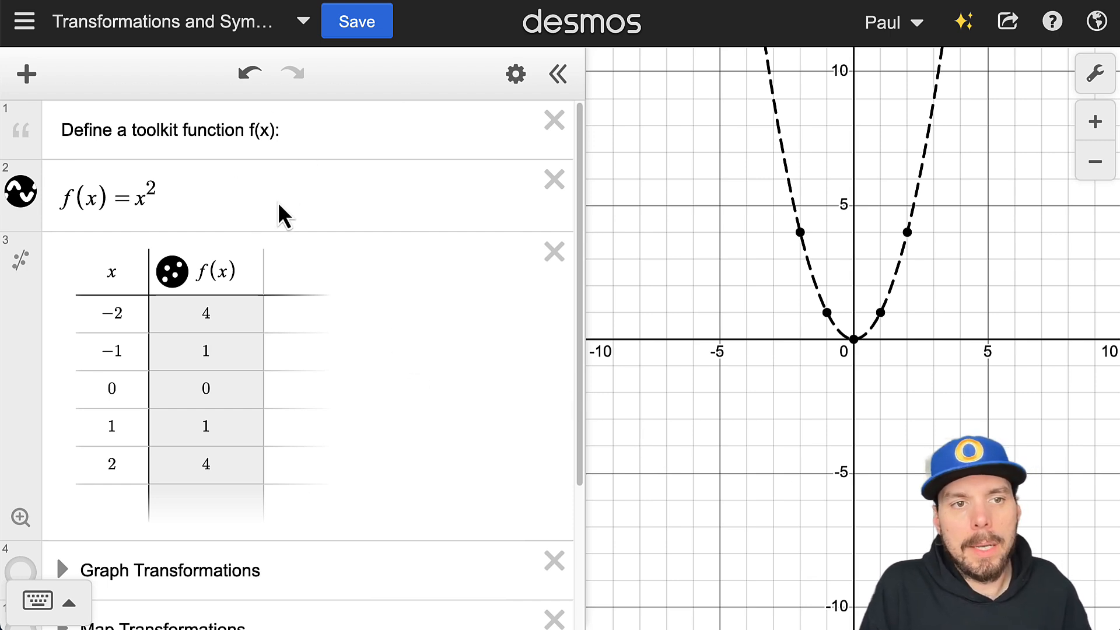
left_click(160, 197)
key("super+a")
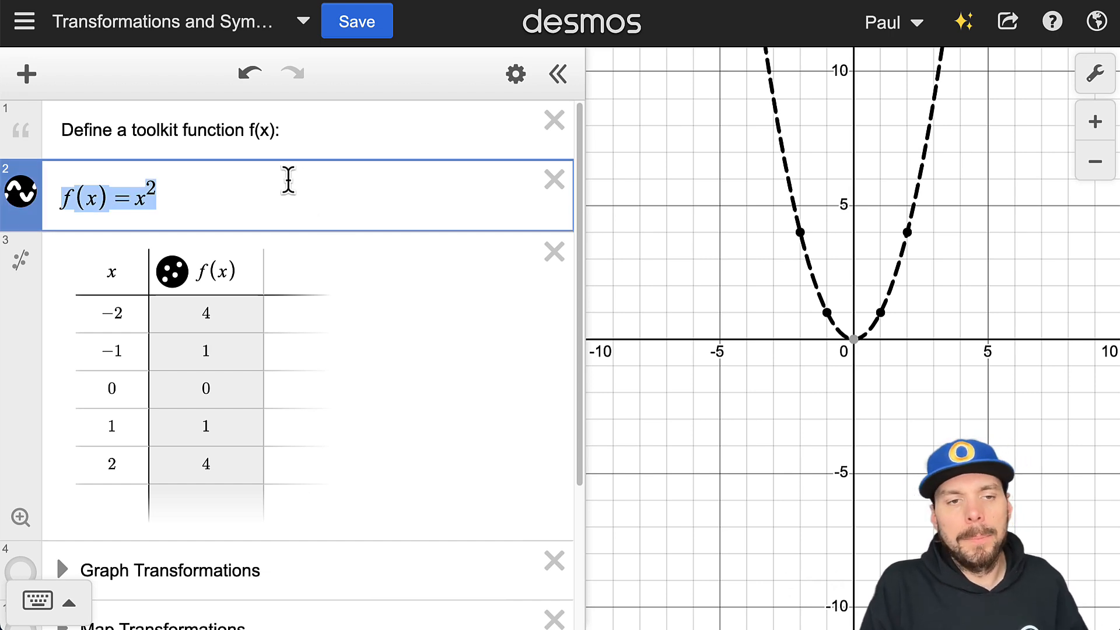
left_click(169, 189)
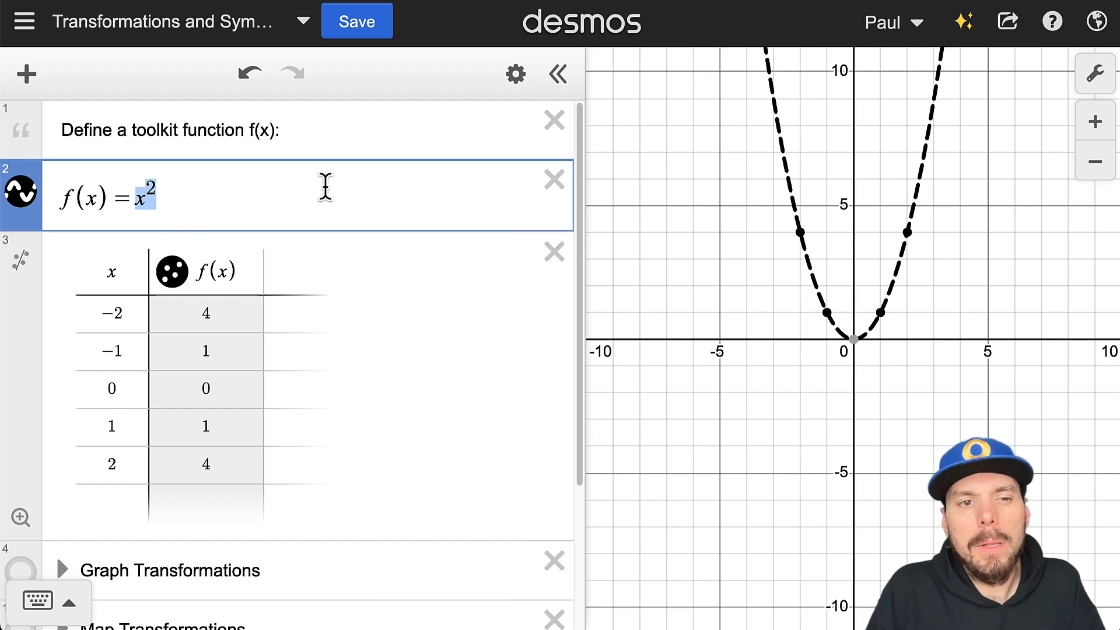
left_click(284, 198)
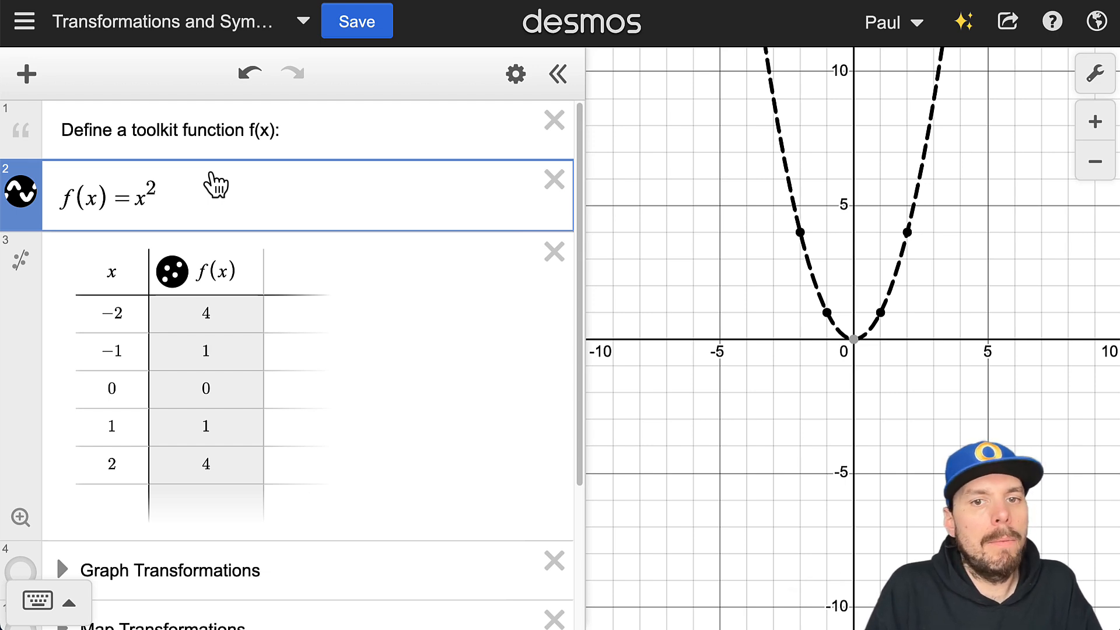
left_click_drag(160, 187, 54, 198)
scroll(223, 210, "down", 1)
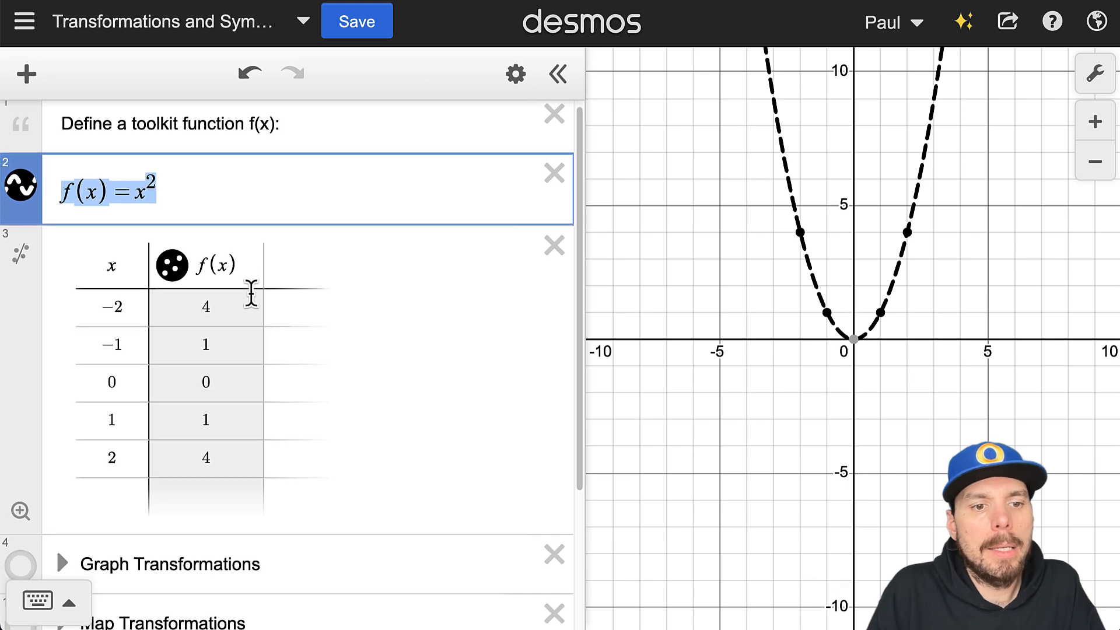
scroll(251, 292, "down", 3)
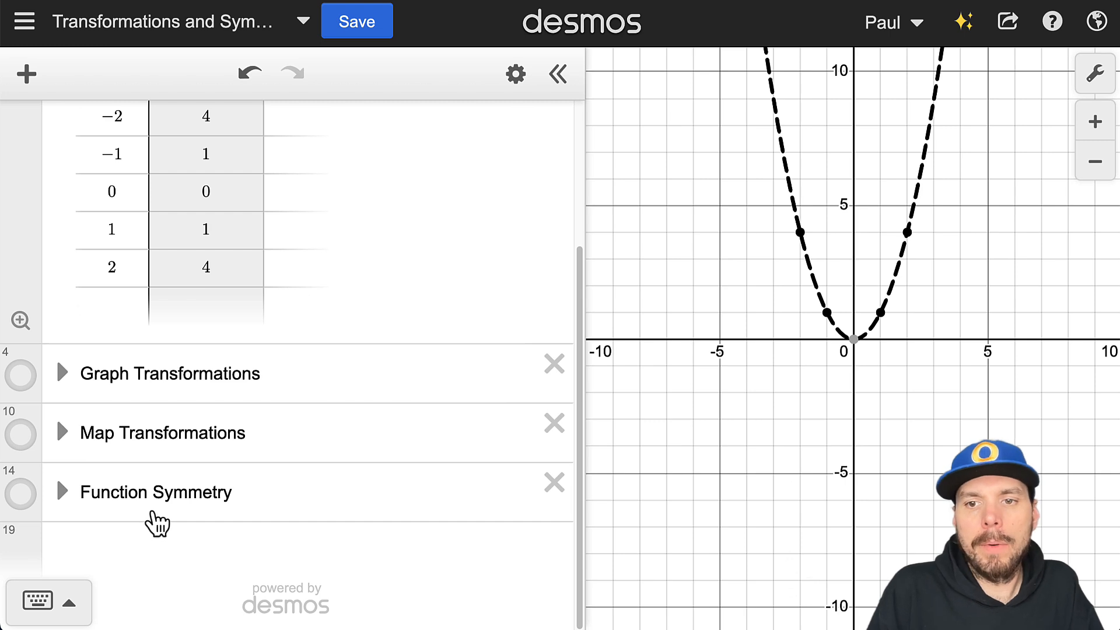
scroll(237, 500, "up", 3)
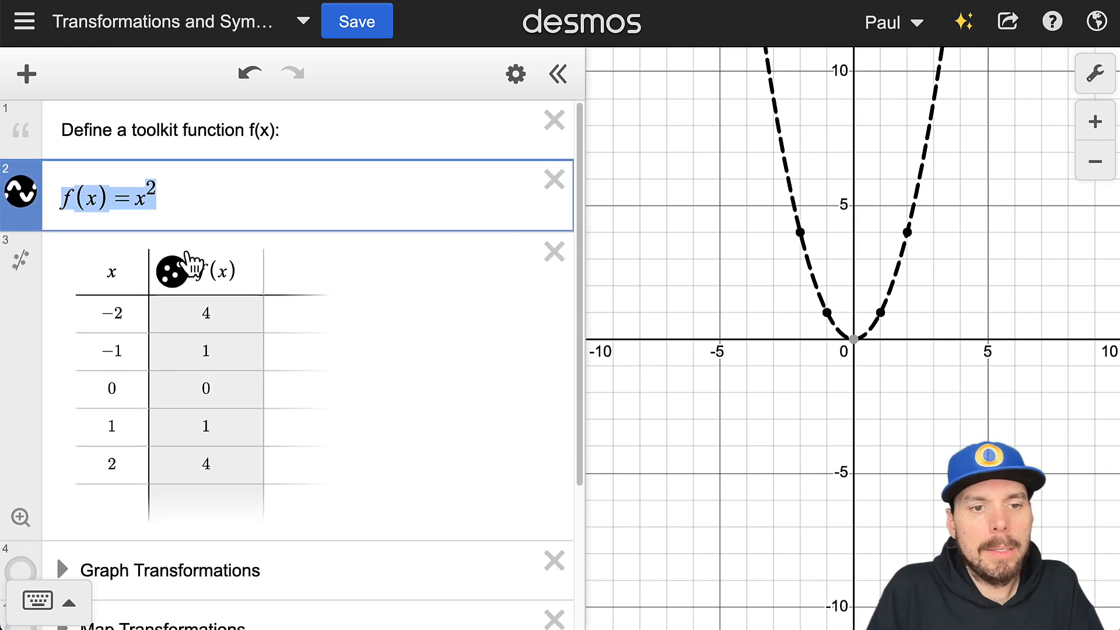
scroll(184, 309, "down", 1)
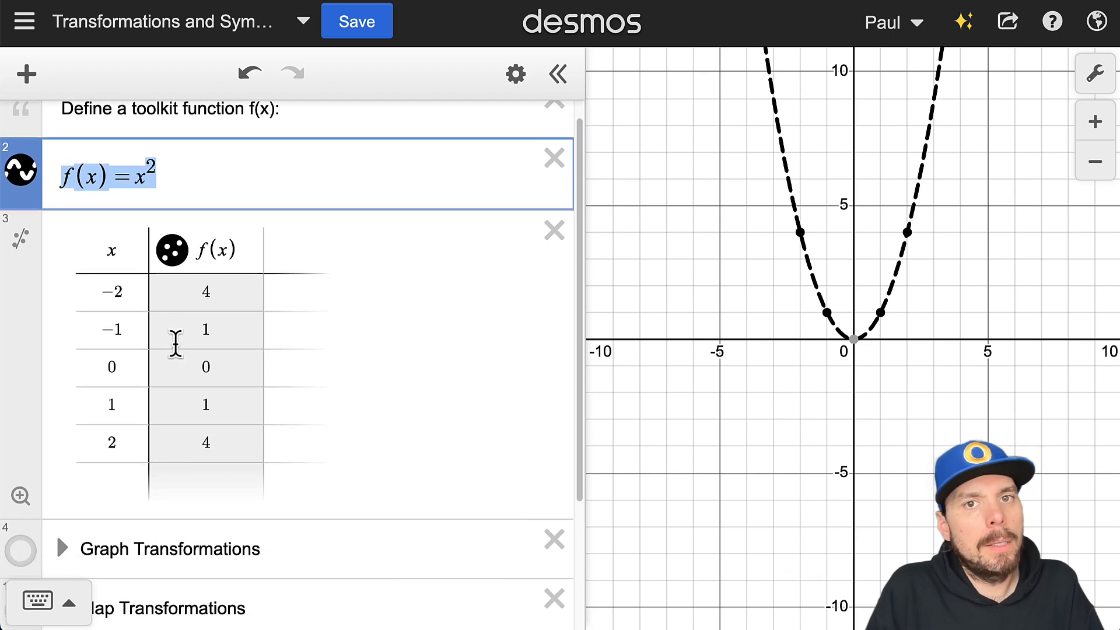
scroll(152, 391, "up", 1)
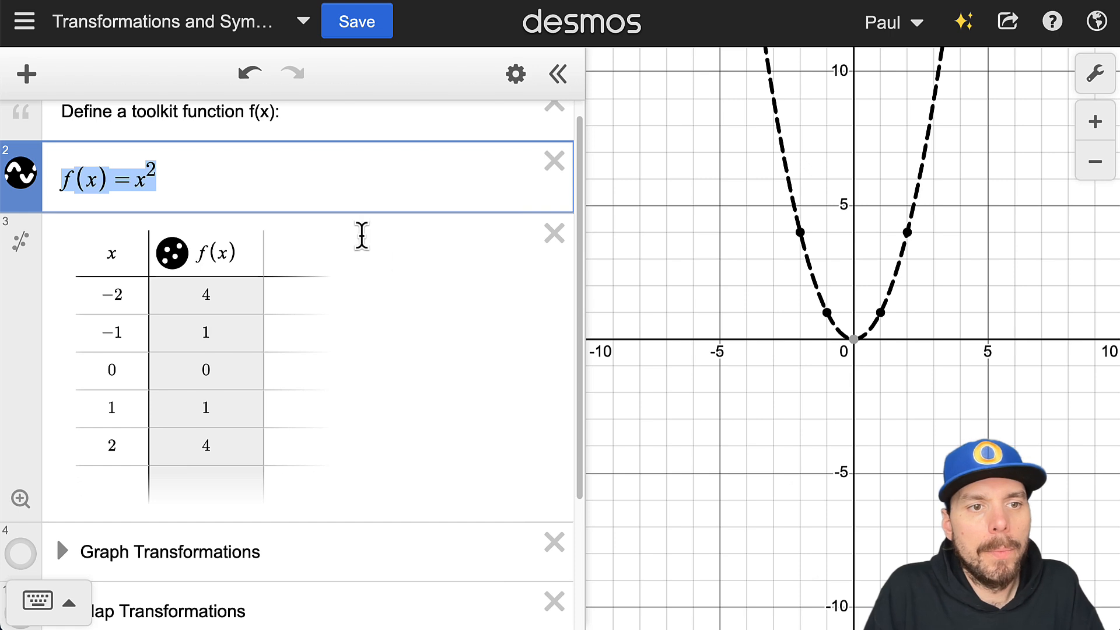
scroll(244, 432, "up", 1)
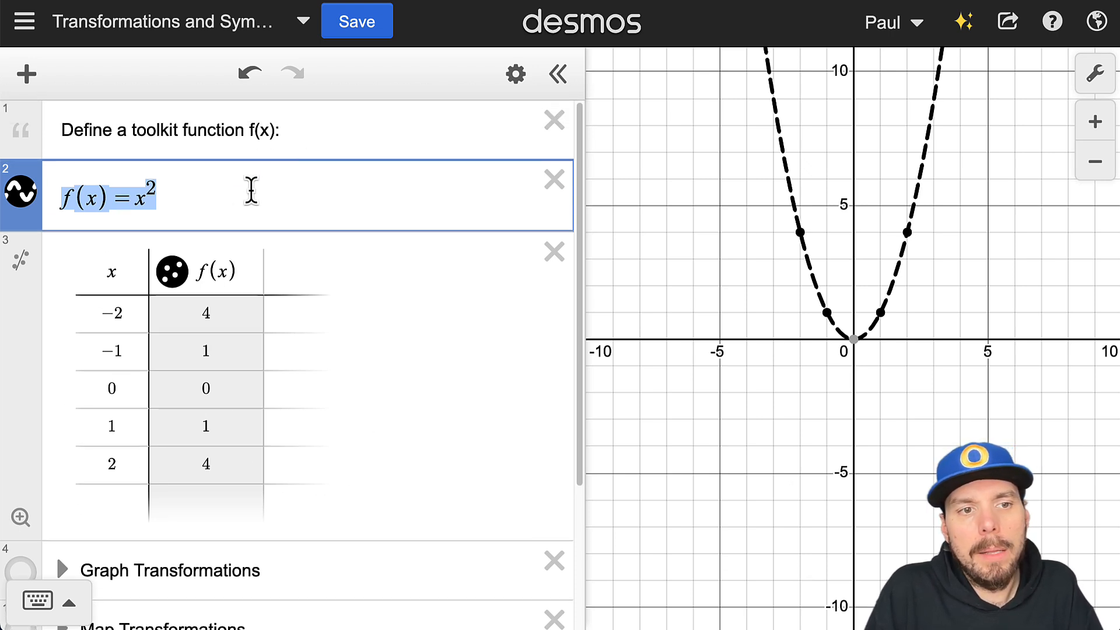
left_click(215, 199)
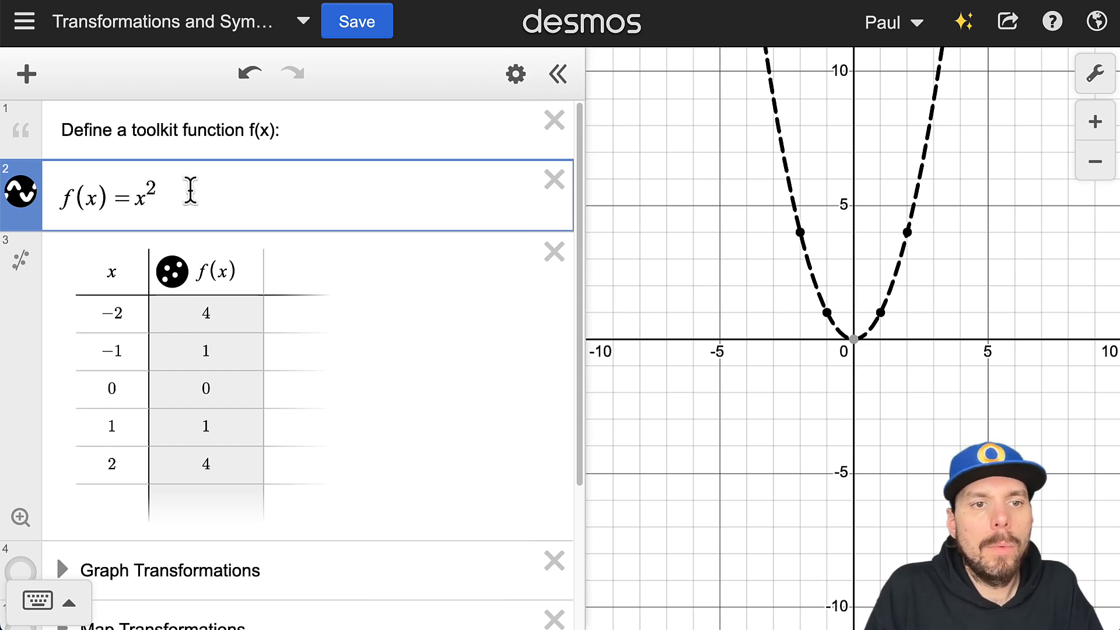
left_click_drag(187, 192, 50, 212)
left_click(295, 180)
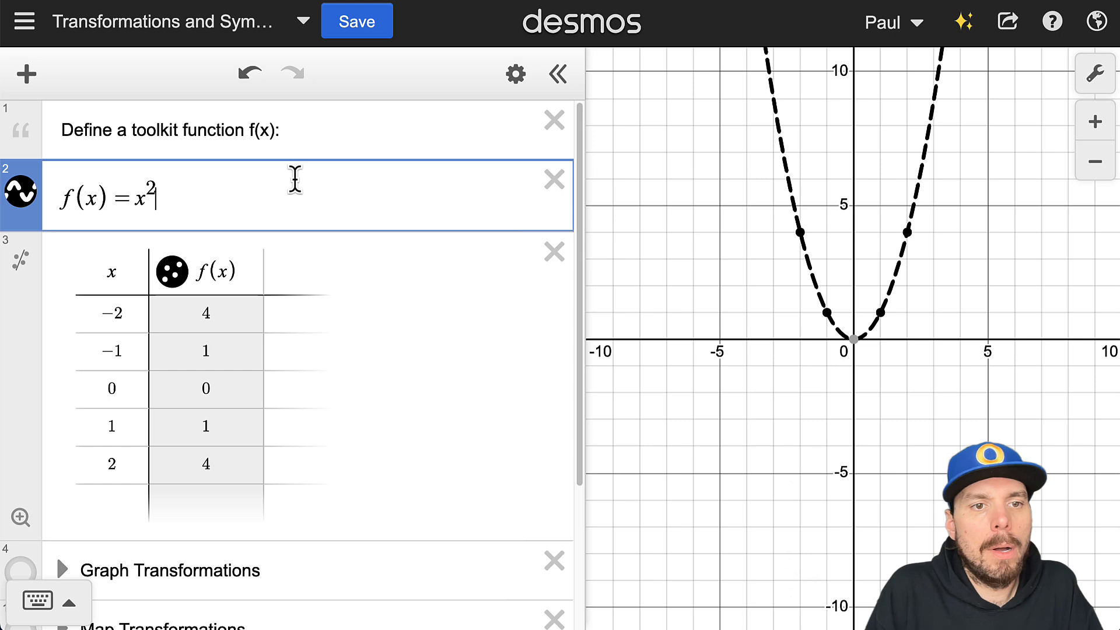
Step: Look at the ways to create a table: the conversion option for f(x) and the choices for adding a new item
left_click(517, 76)
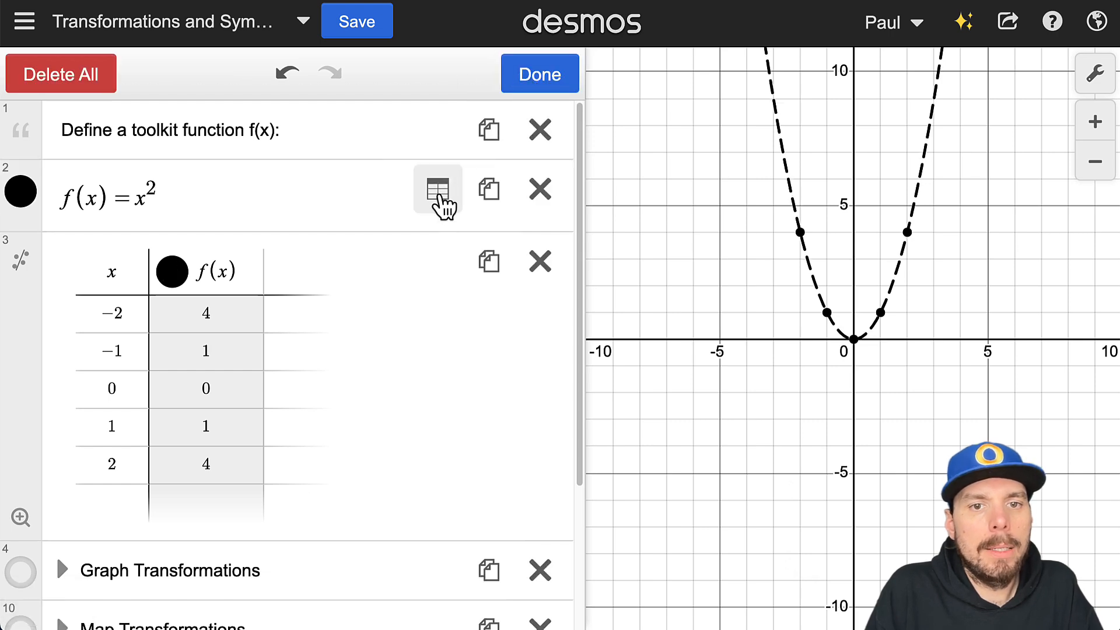
left_click(526, 85)
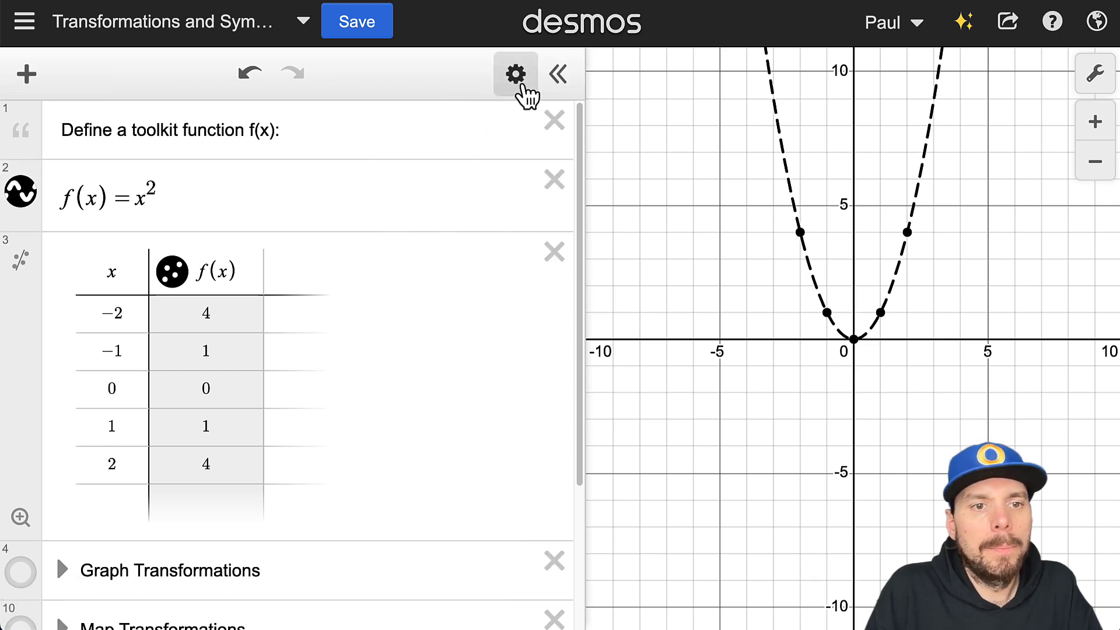
left_click(142, 270)
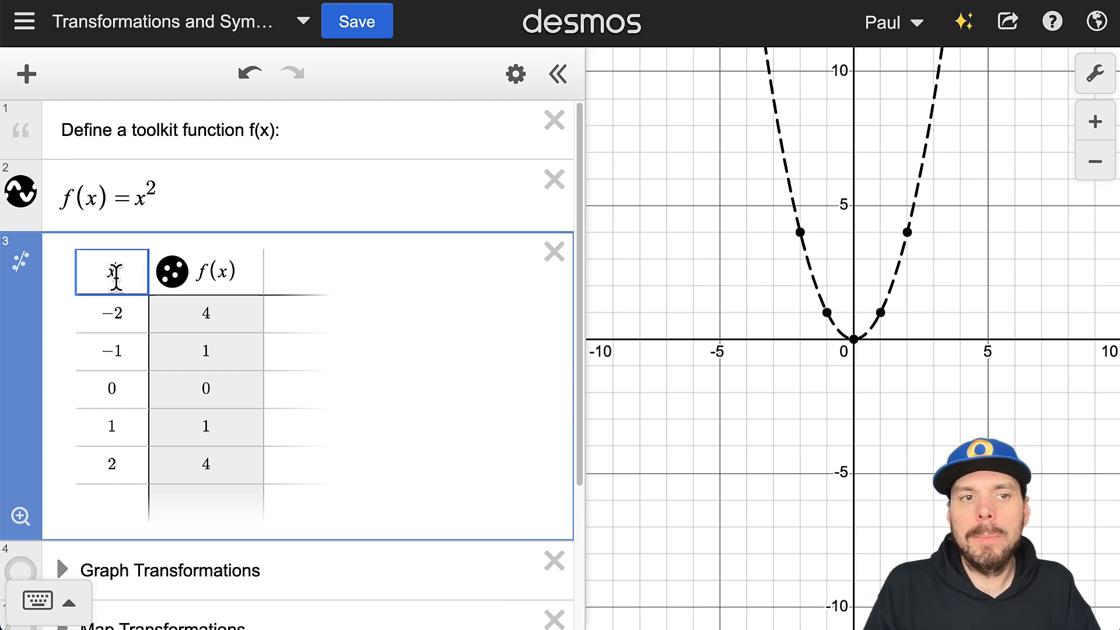
left_click(27, 79)
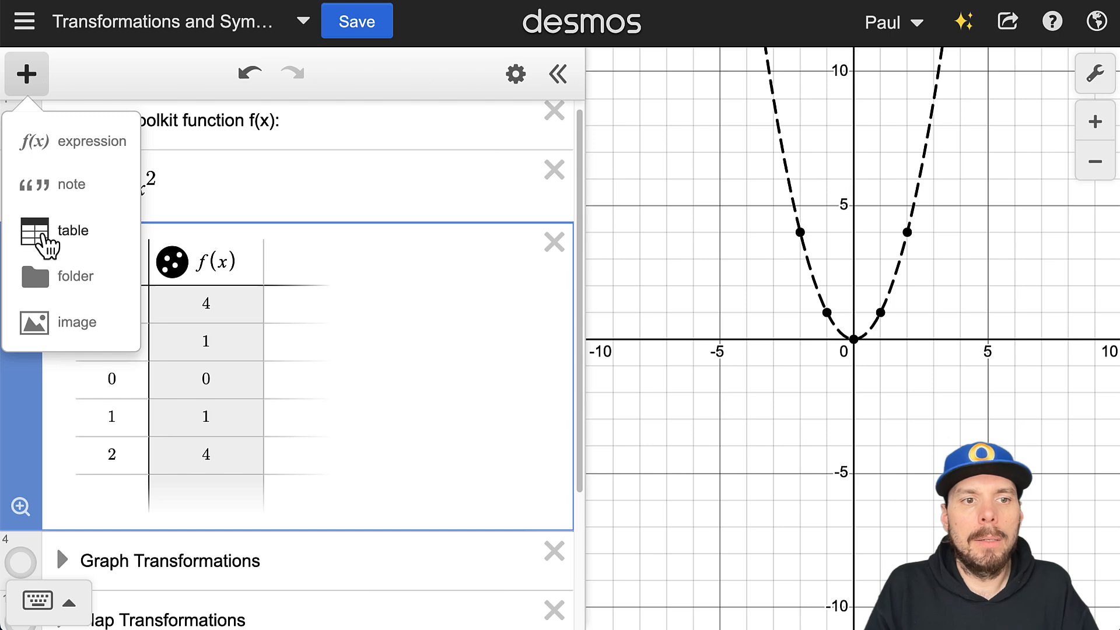
left_click(213, 342)
left_click(116, 262)
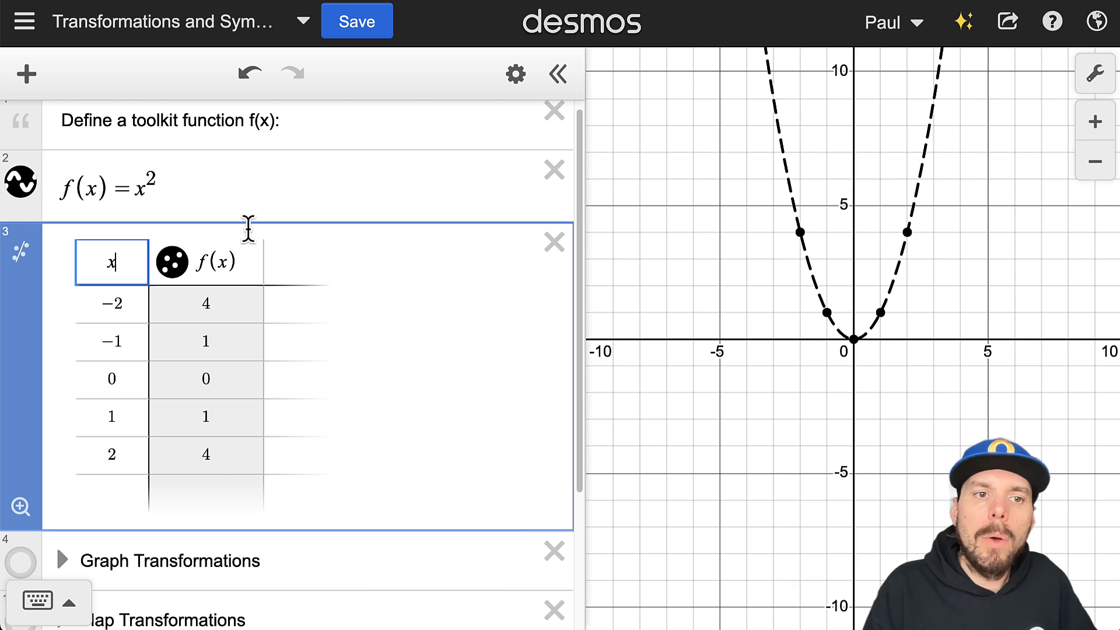
Step: Redefine f(x) as the square root of x and check the square root symbol on the on-screen keypad
left_click_drag(195, 185, 137, 187)
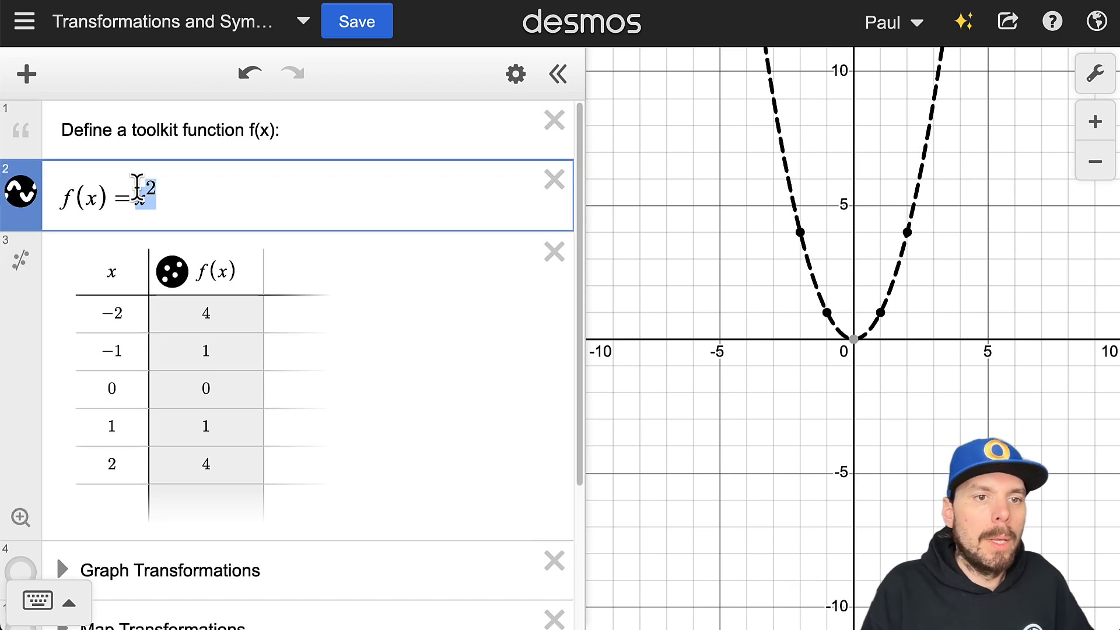
type("sqrt")
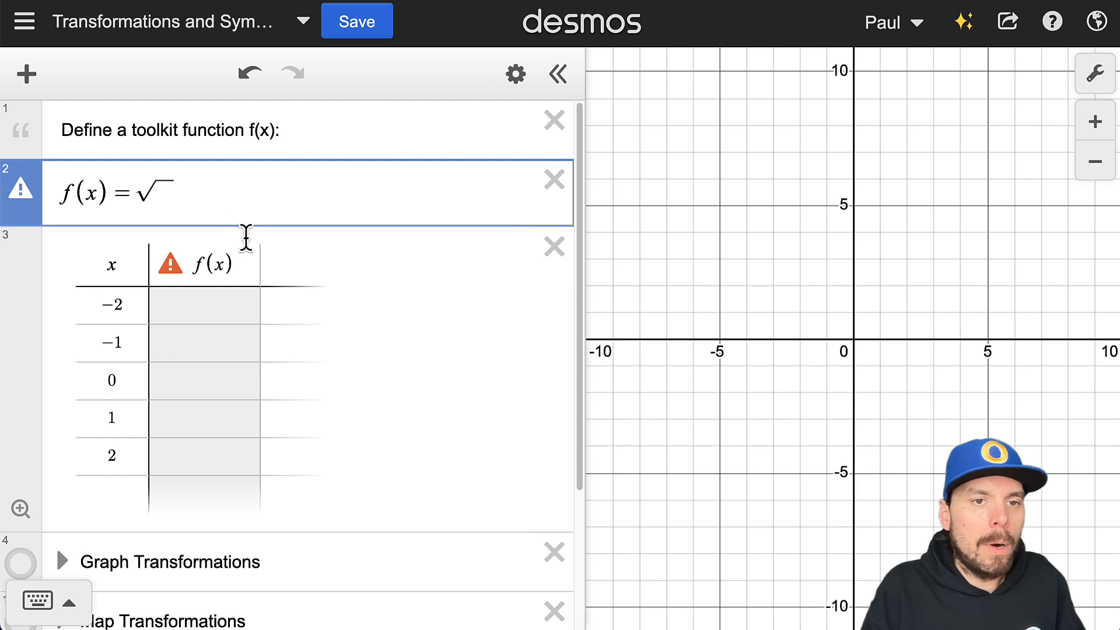
type("x")
left_click(58, 607)
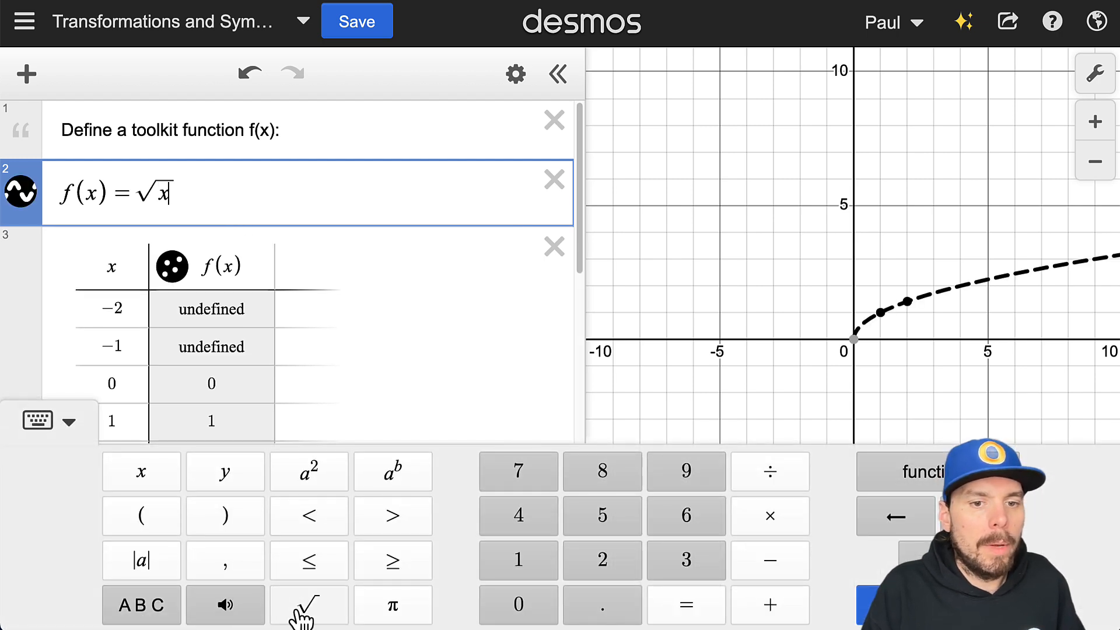
left_click(58, 426)
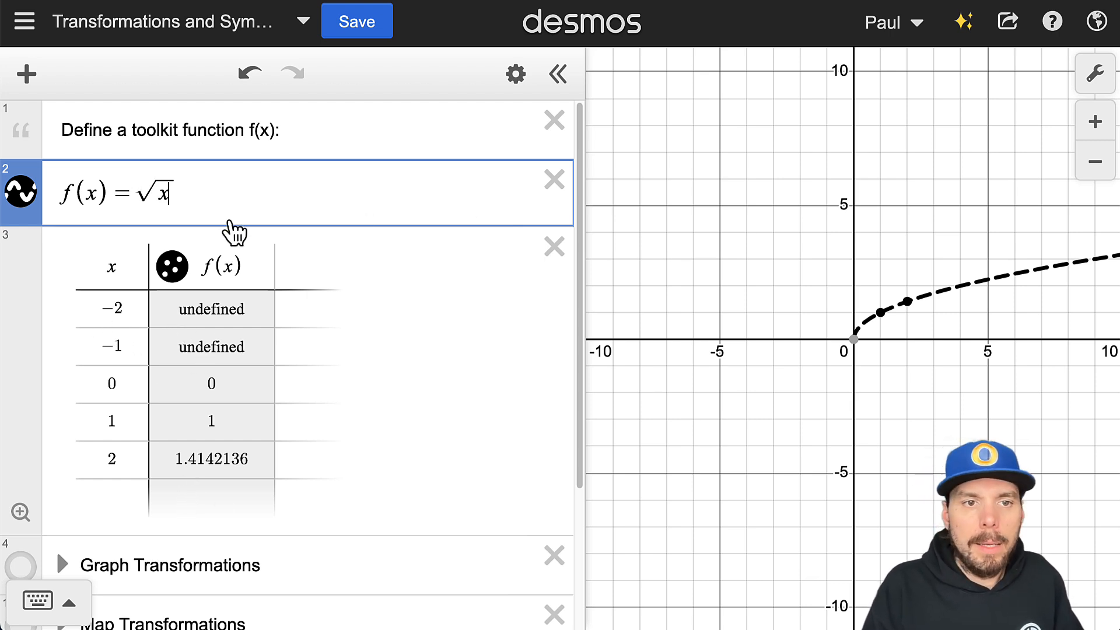
Step: Define f(x) as x^2 and save the graph
double_click(164, 196)
type("x^2")
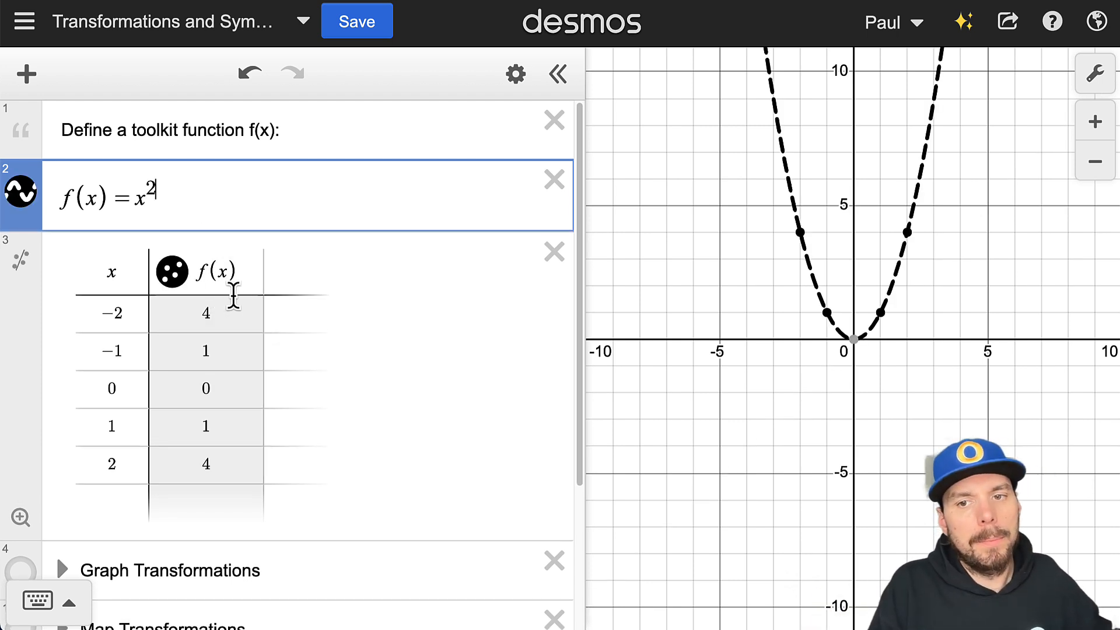
key("ctrl+s")
Step: Show the Graph Transformations folder on the graph, expand it, and highlight the equation g(x) = A·f(x − h) + k
scroll(278, 351, "down", 4)
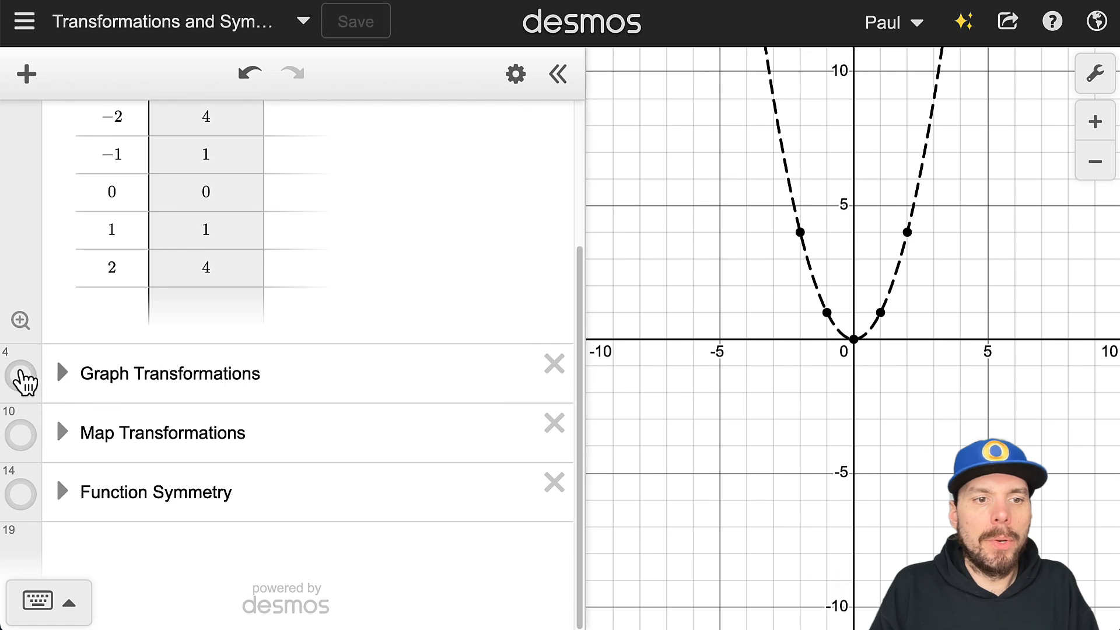
left_click(21, 377)
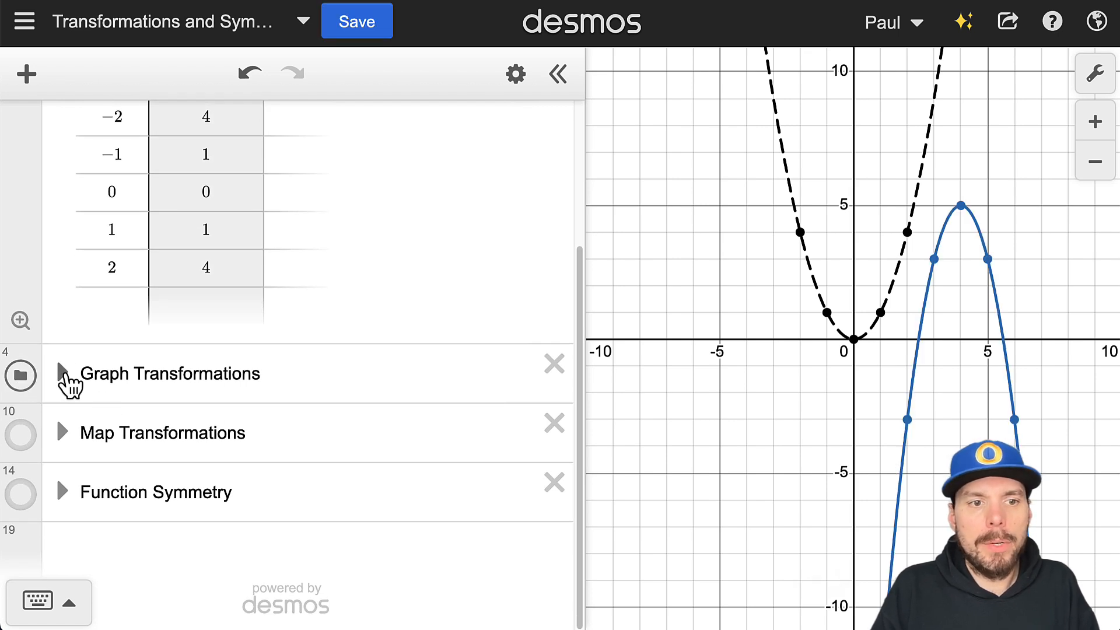
left_click(68, 379)
scroll(265, 400, "down", 4)
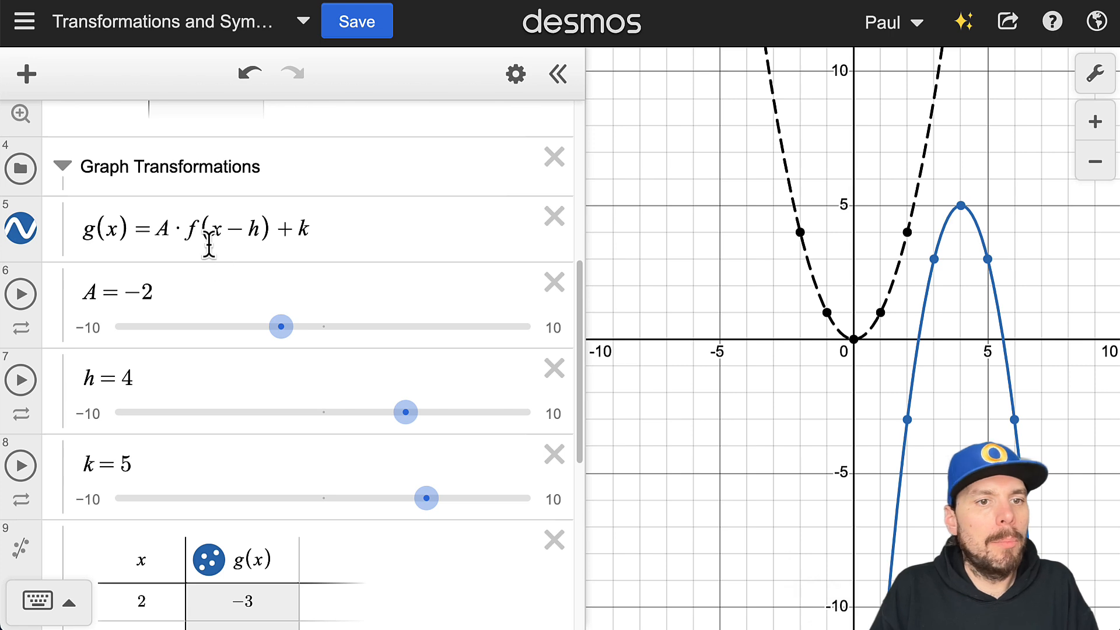
left_click(83, 233)
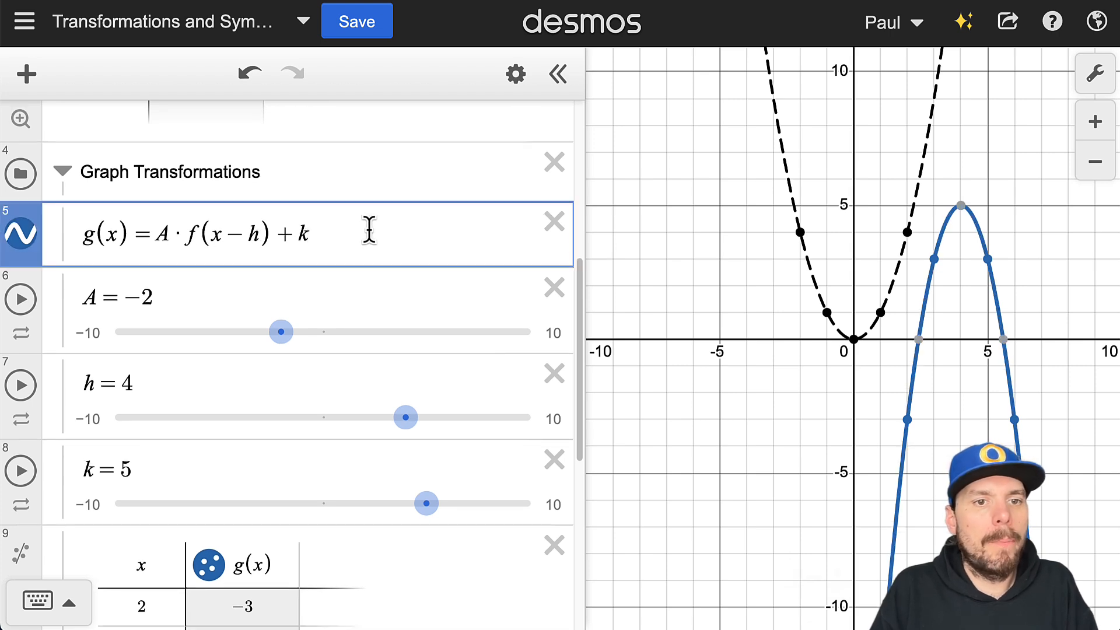
left_click_drag(367, 230, 68, 239)
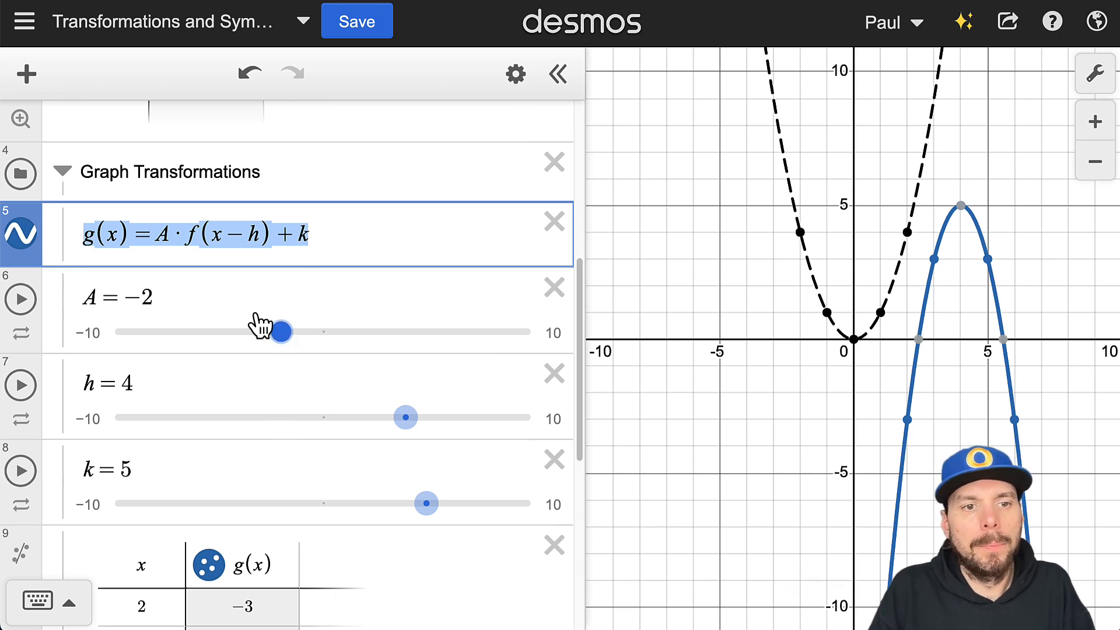
left_click(279, 331)
left_click(289, 331)
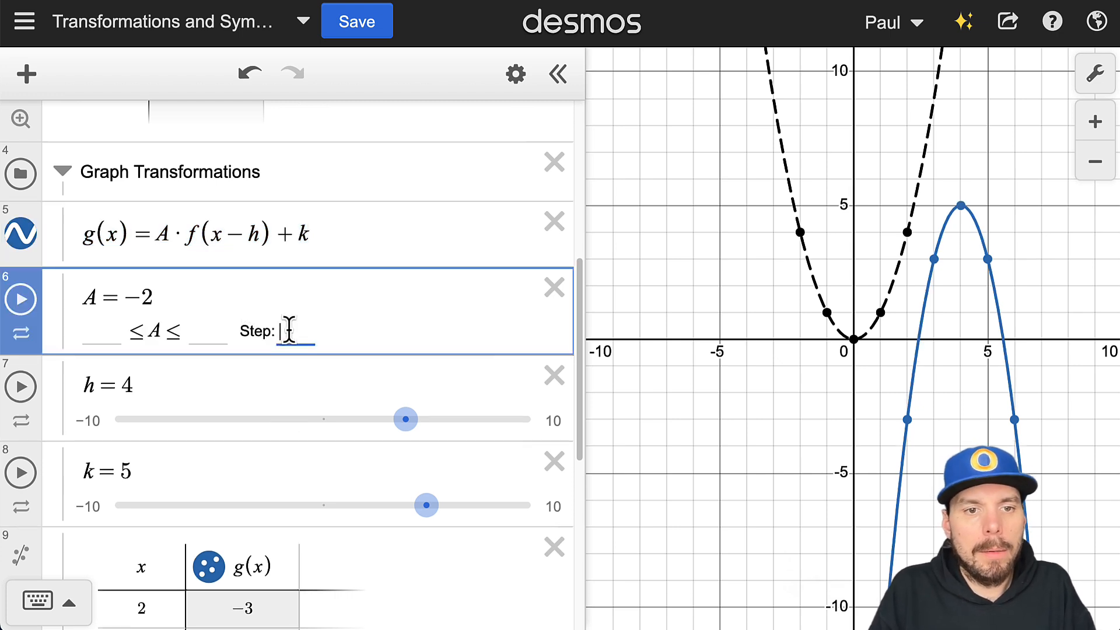
left_click(260, 415)
left_click(205, 304)
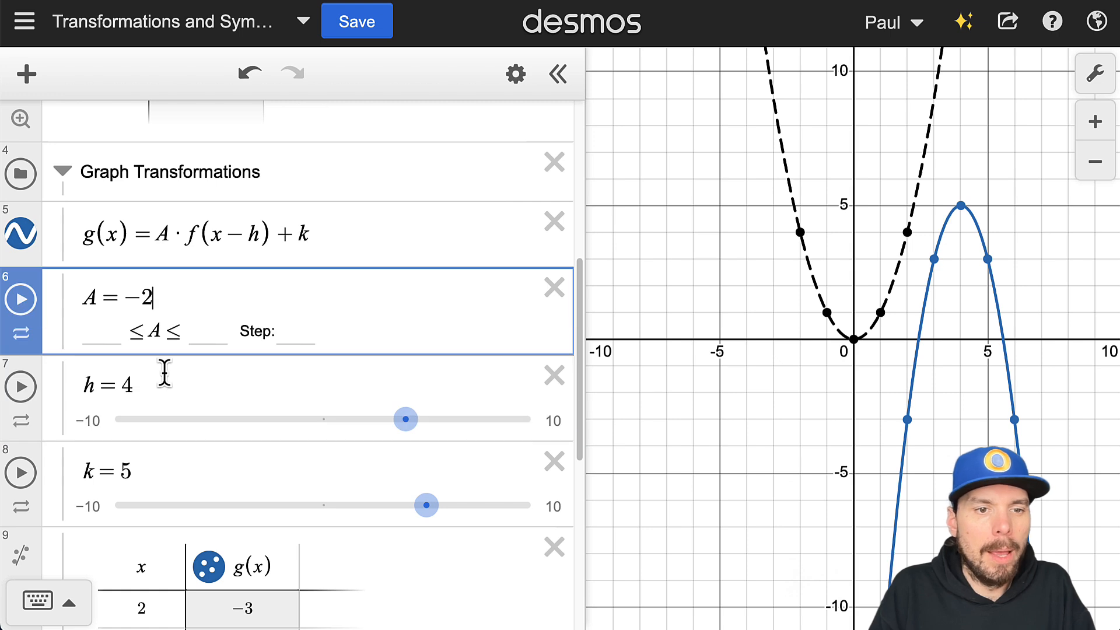
Step: Set the slider step to 1 for both h and k in the Graph Transformations folder
left_click(163, 375)
left_click(291, 417)
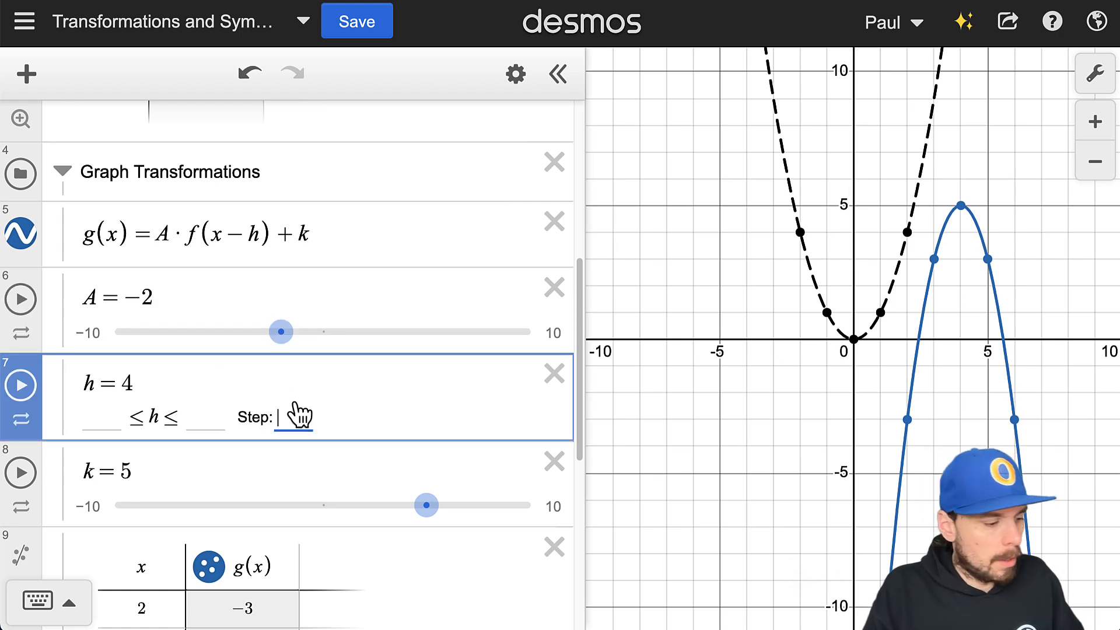
type("1")
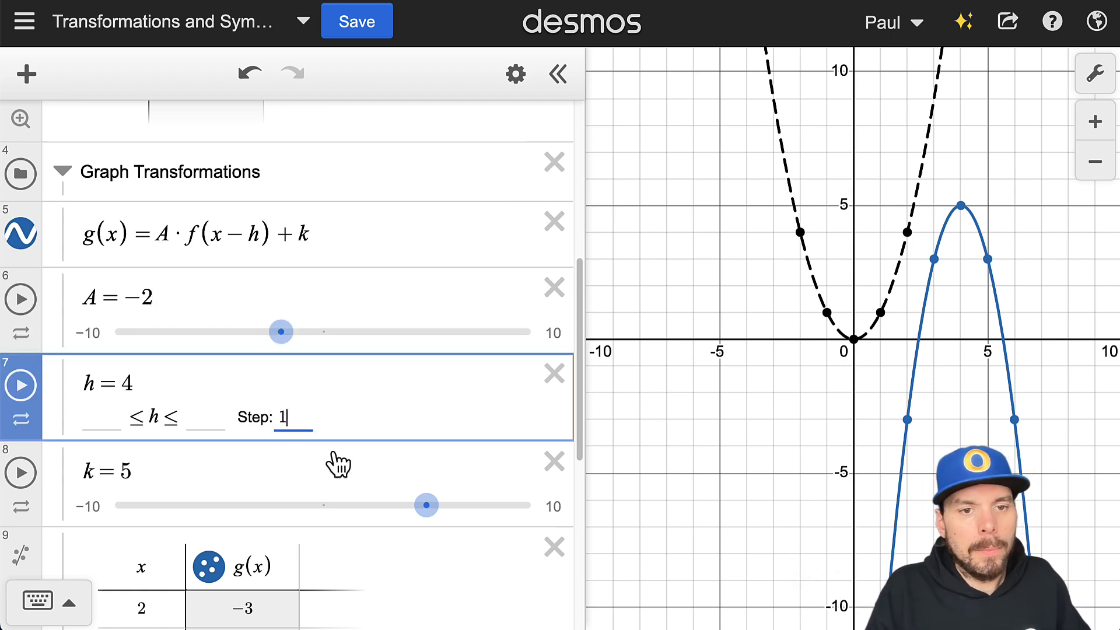
left_click(281, 463)
left_click(294, 505)
type("1")
left_click(360, 386)
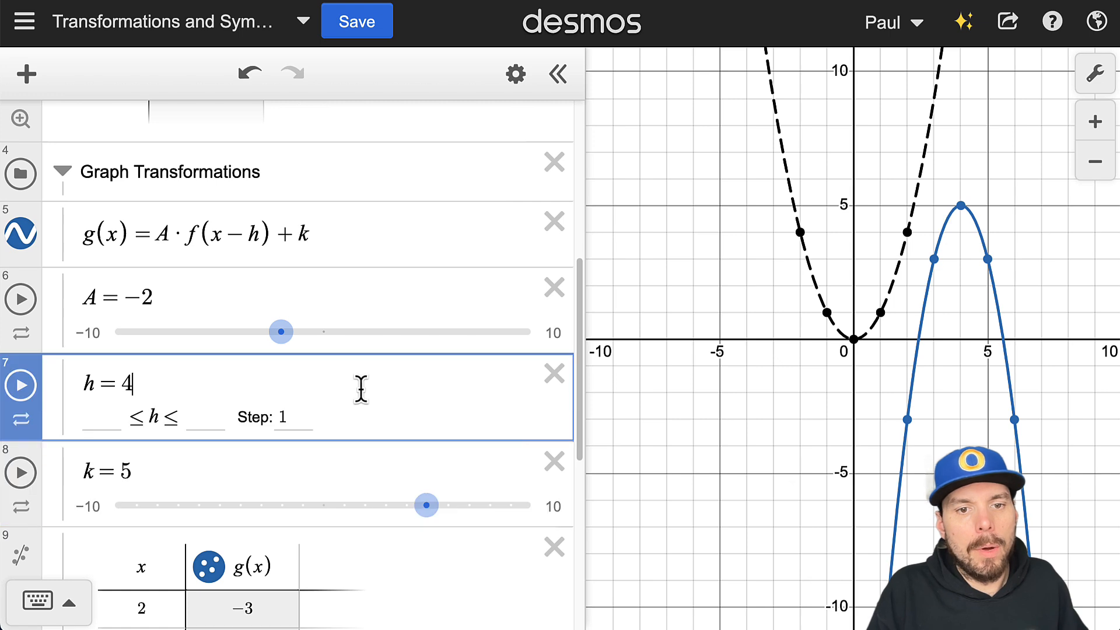
Step: Shift the graph of g(x) horizontally by setting the h slider to −3
mouse_move(426, 505)
left_mouse_down()
mouse_move(385, 506)
mouse_move(427, 507)
left_mouse_up()
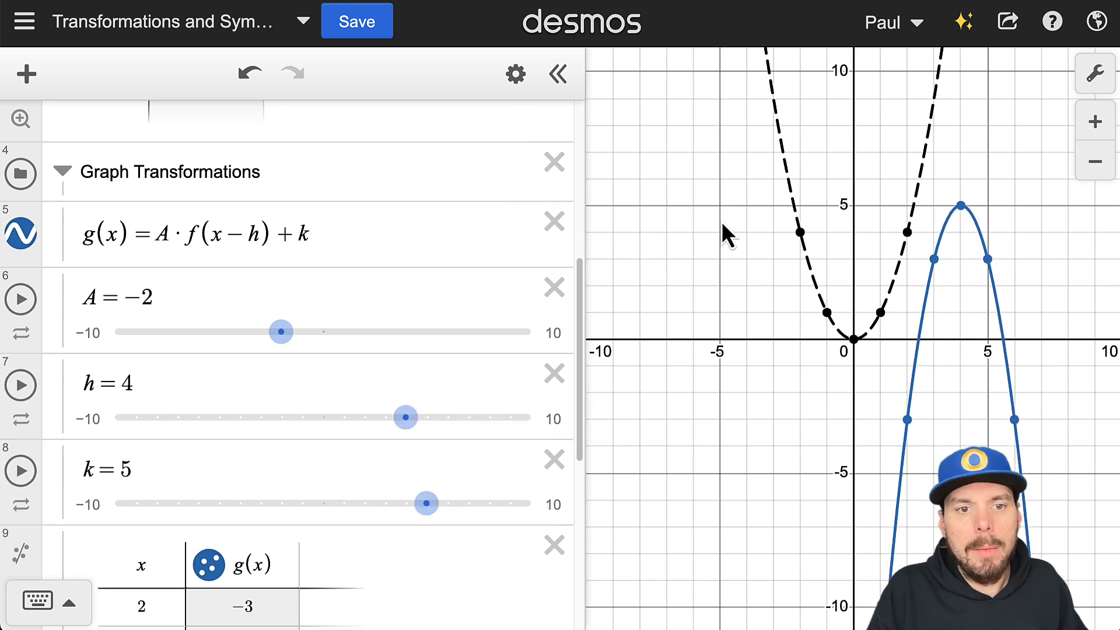
left_click_drag(404, 418, 252, 421)
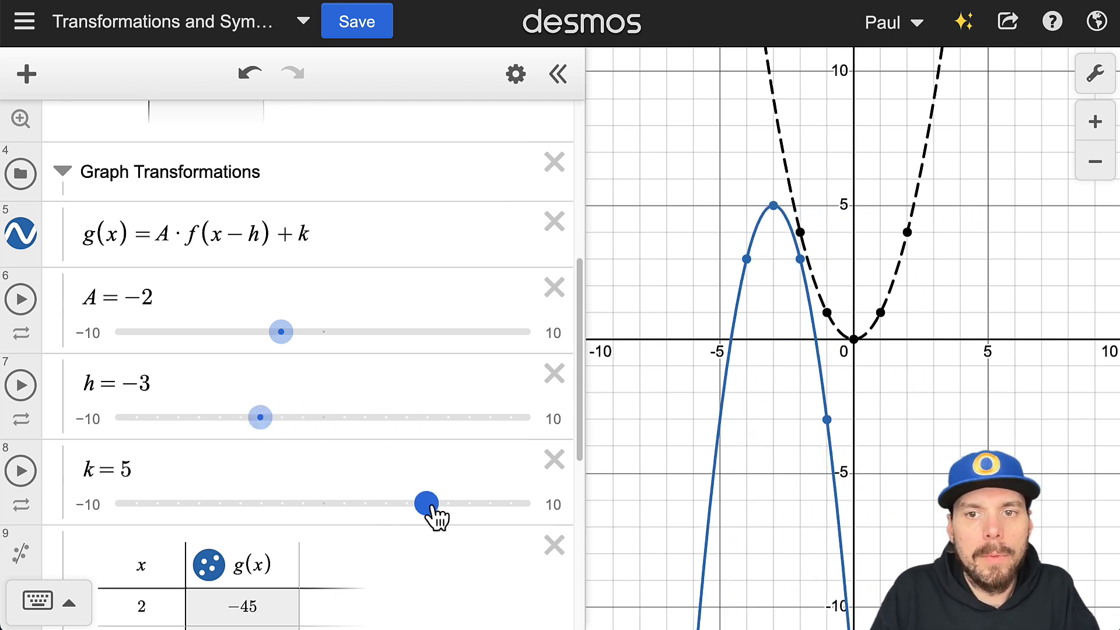
Step: Shift g(x) vertically by setting the k slider to 3, and flatten it by setting the A slider to 0.5
left_click_drag(434, 516, 389, 506)
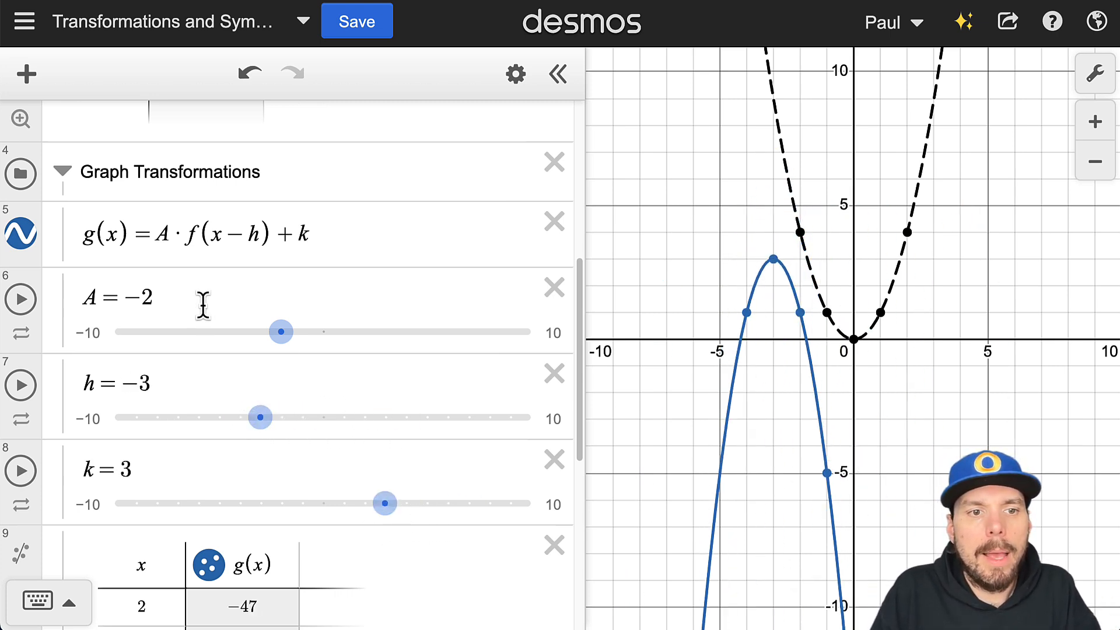
left_click_drag(280, 334, 312, 343)
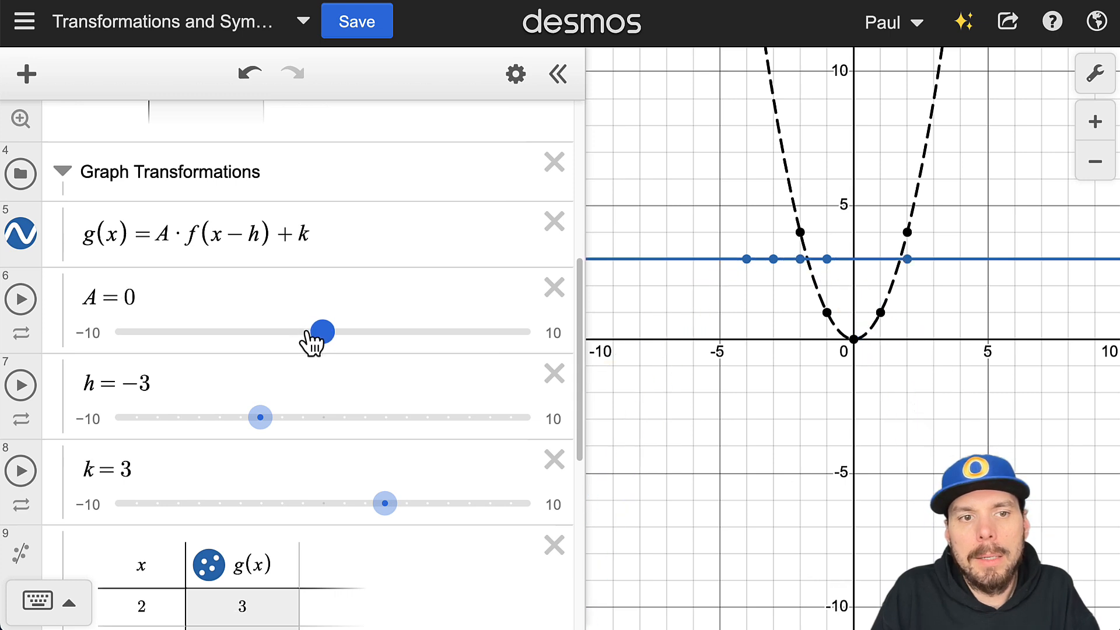
left_click(173, 292)
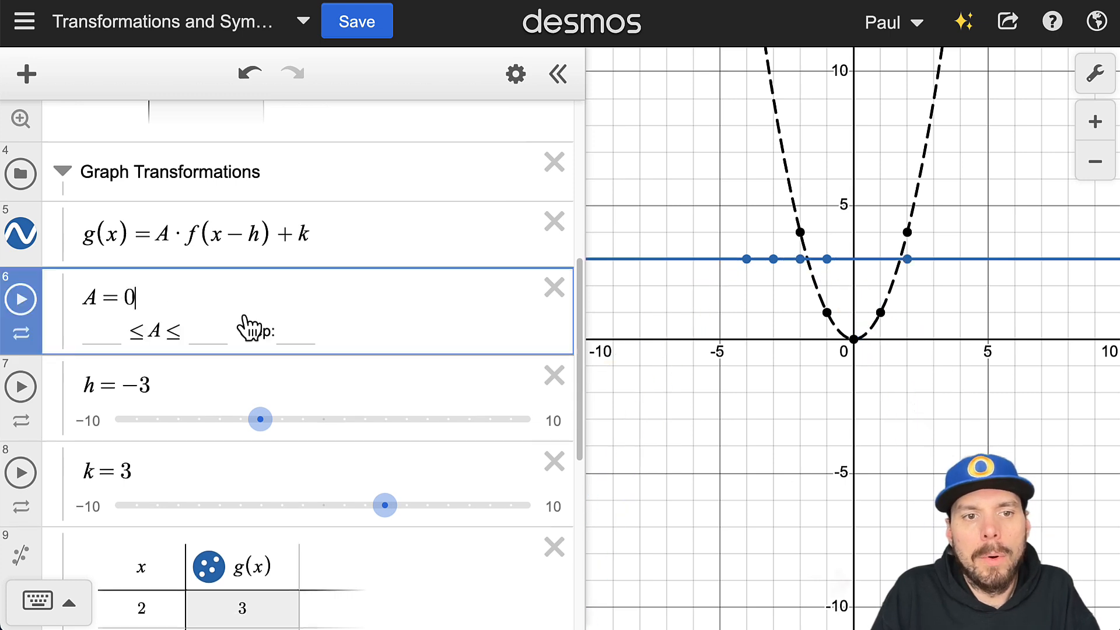
left_click(201, 380)
left_click_drag(320, 331, 338, 345)
Step: Rewrite g(x) as A·f(B(x − h)) + k and add a slider for B
left_click(206, 233)
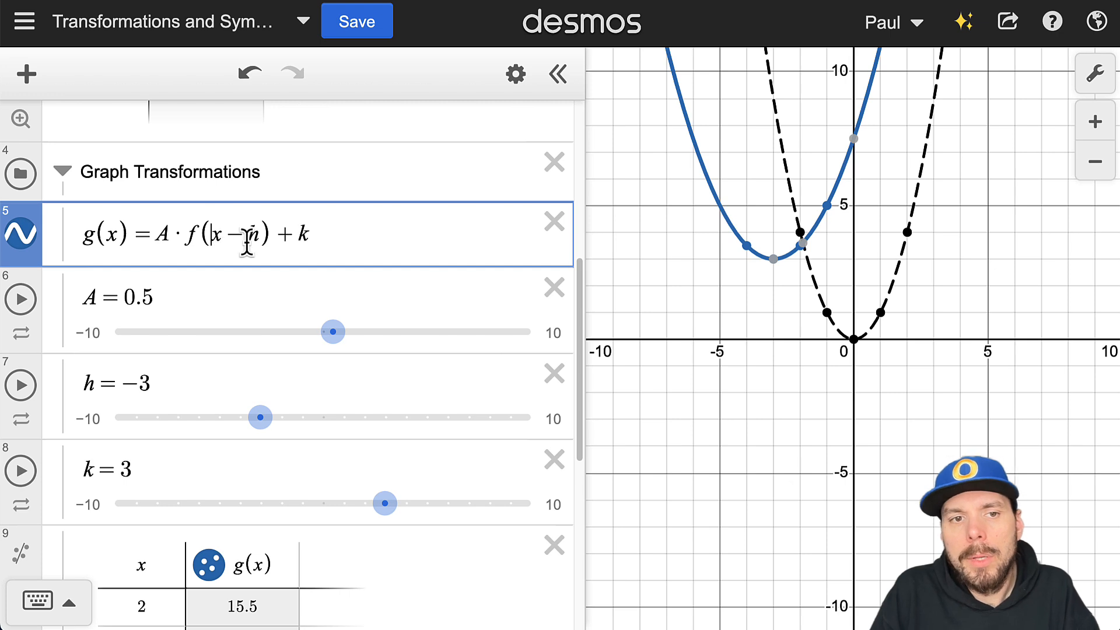
type("B(")
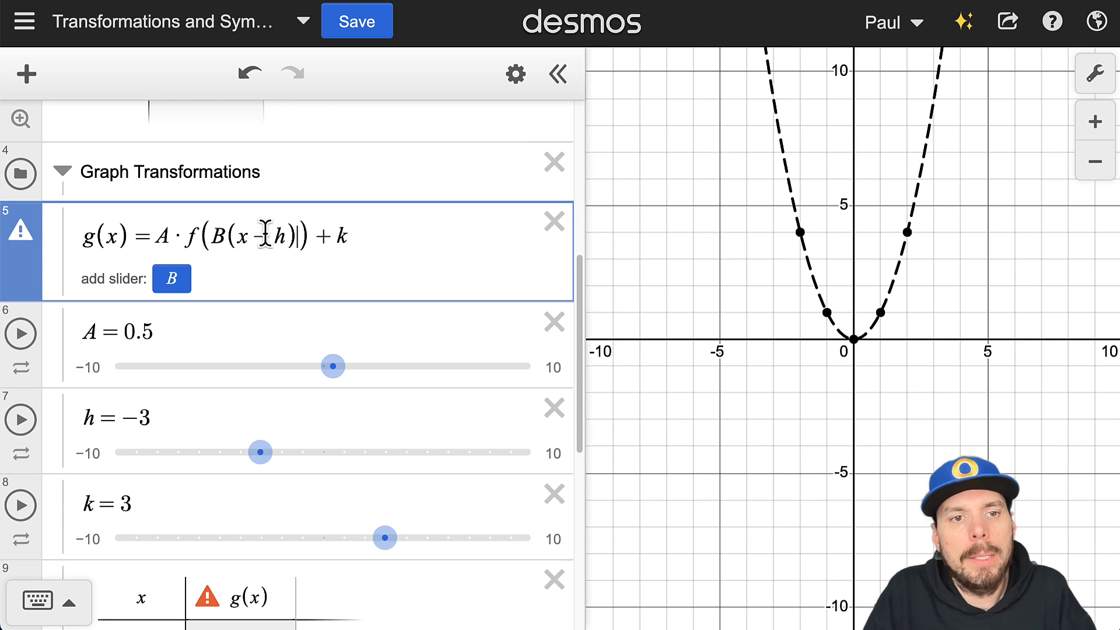
left_click(164, 285)
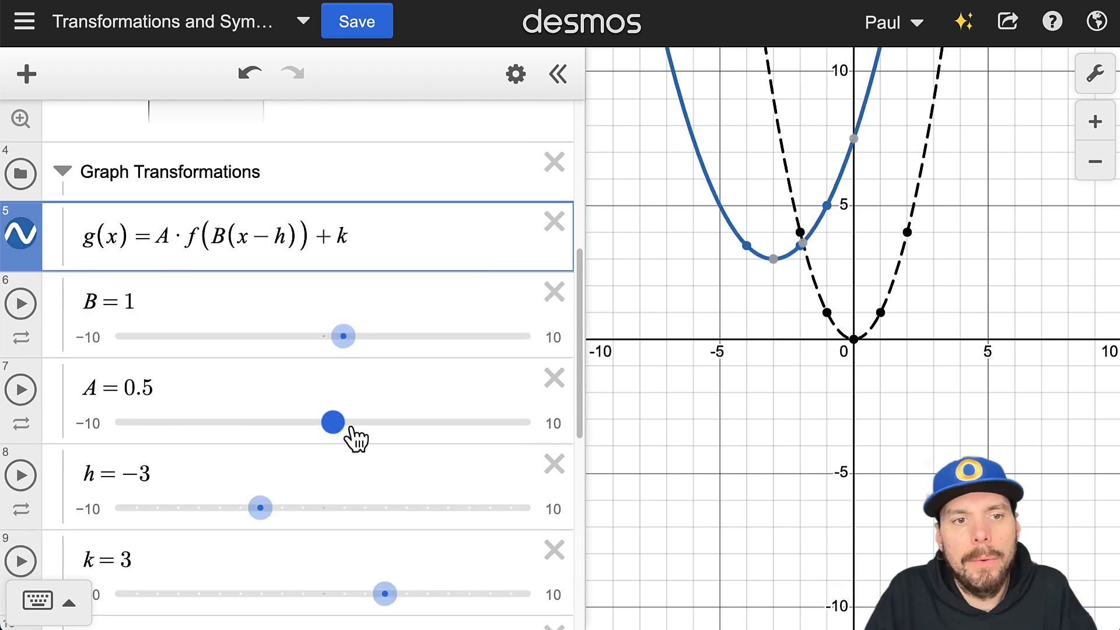
Step: Try the B slider at 8.2, bring it back to 2, and set A to 1
left_click_drag(341, 345, 488, 343)
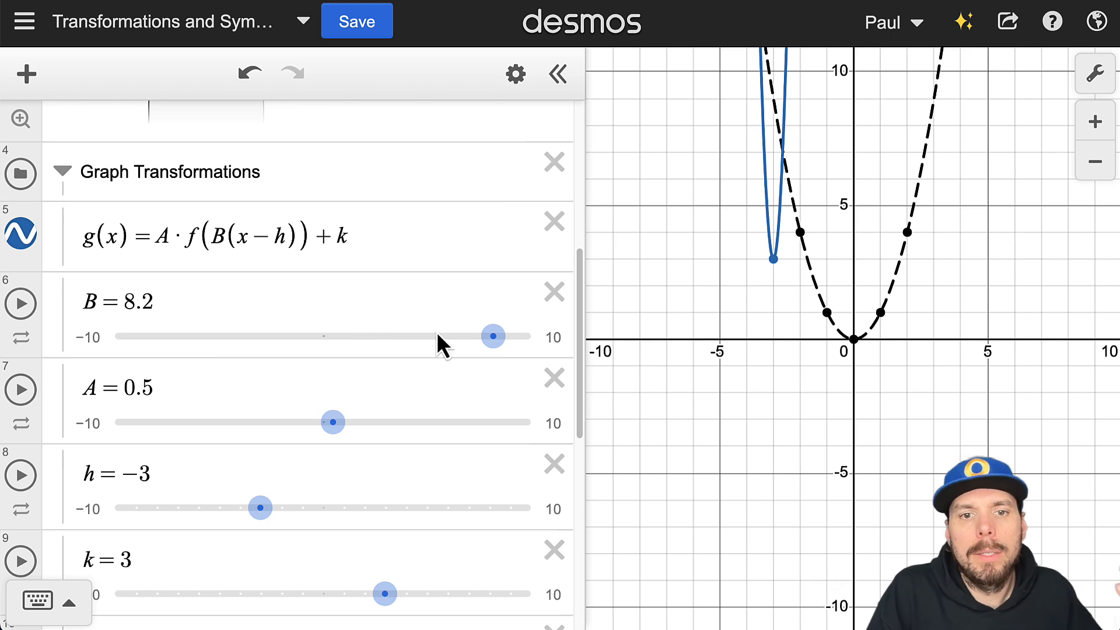
left_click_drag(493, 336, 365, 339)
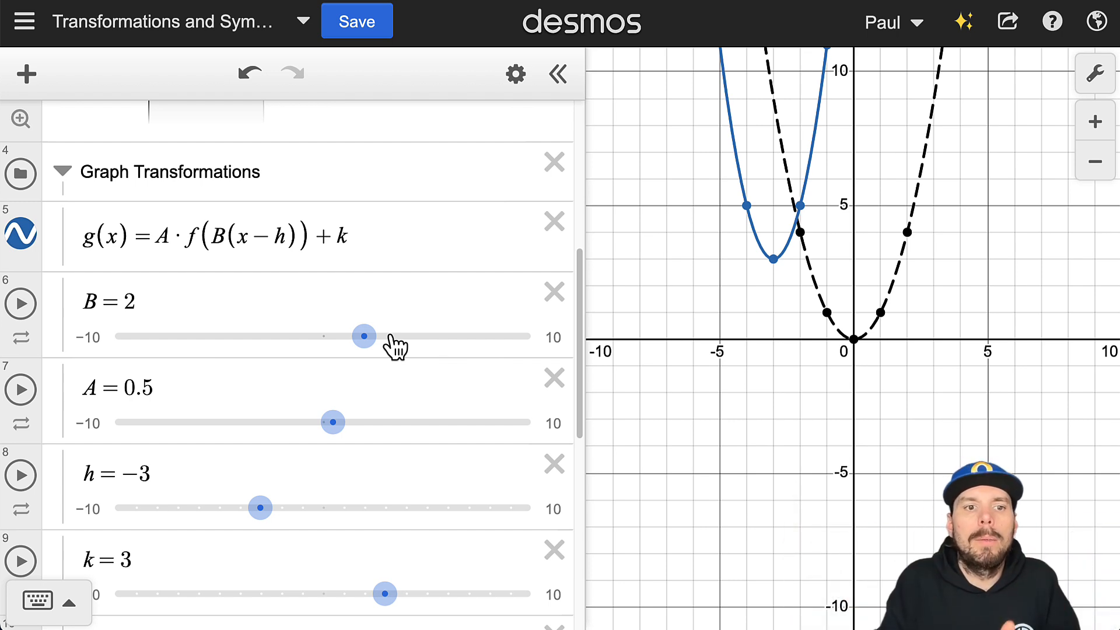
left_click(146, 385)
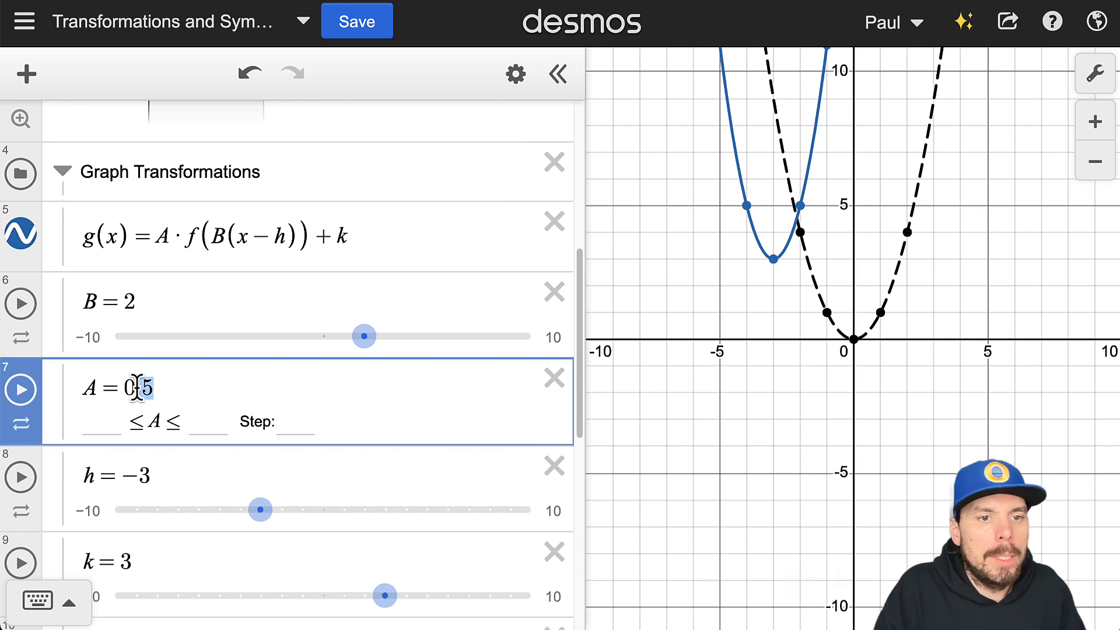
left_click_drag(152, 387, 123, 387)
type("1")
left_click(761, 408)
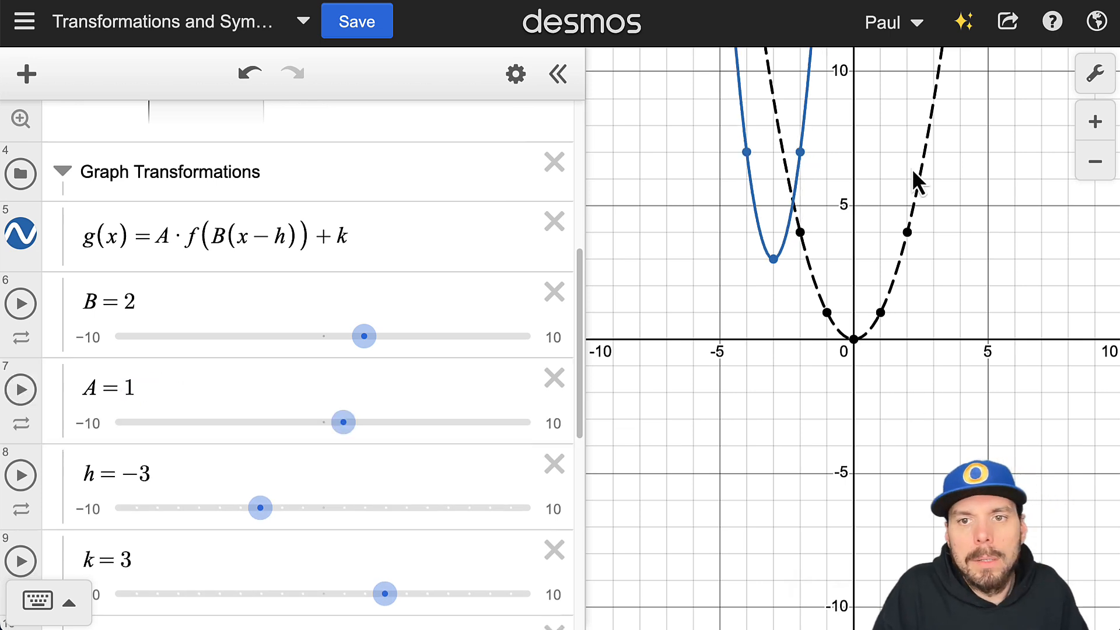
Step: Label the two outer points of f(x), and return the vertex of g(x) to the origin by setting h and k to 0
left_click(908, 231)
left_click(801, 232)
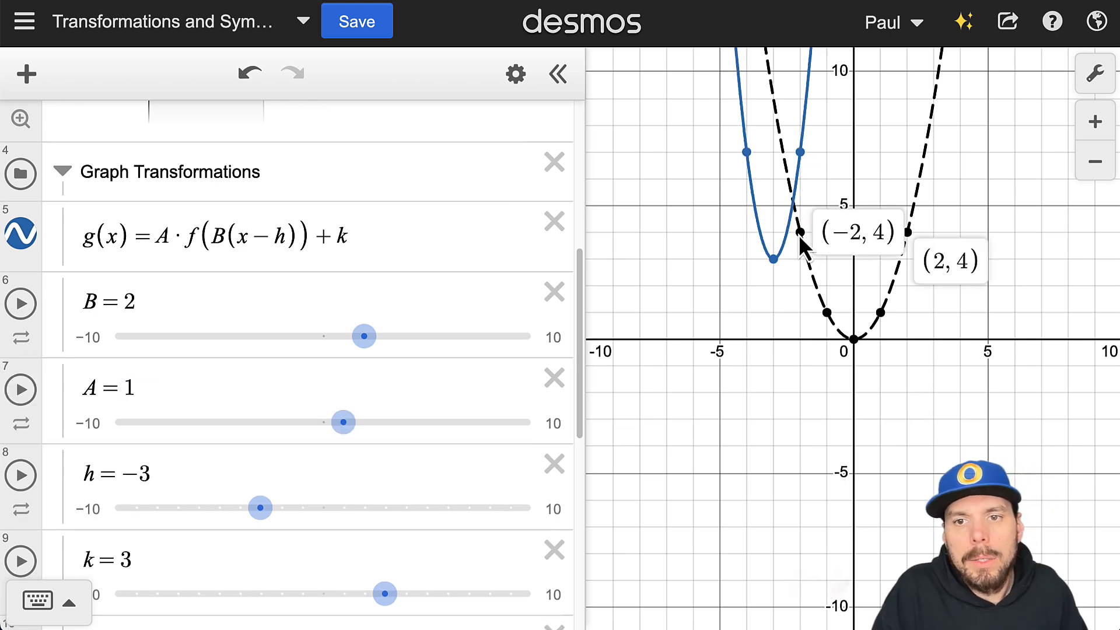
left_click_drag(261, 512, 328, 551)
left_click_drag(382, 600, 315, 593)
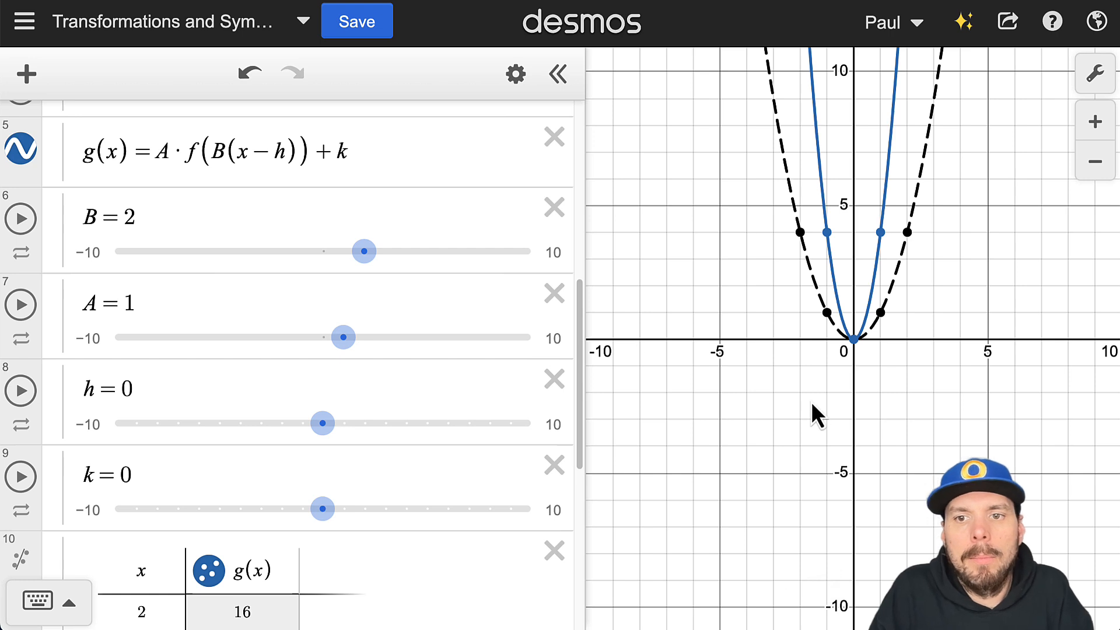
scroll(811, 405, "up", 1)
scroll(801, 411, "down", 1)
left_click_drag(694, 228, 669, 326)
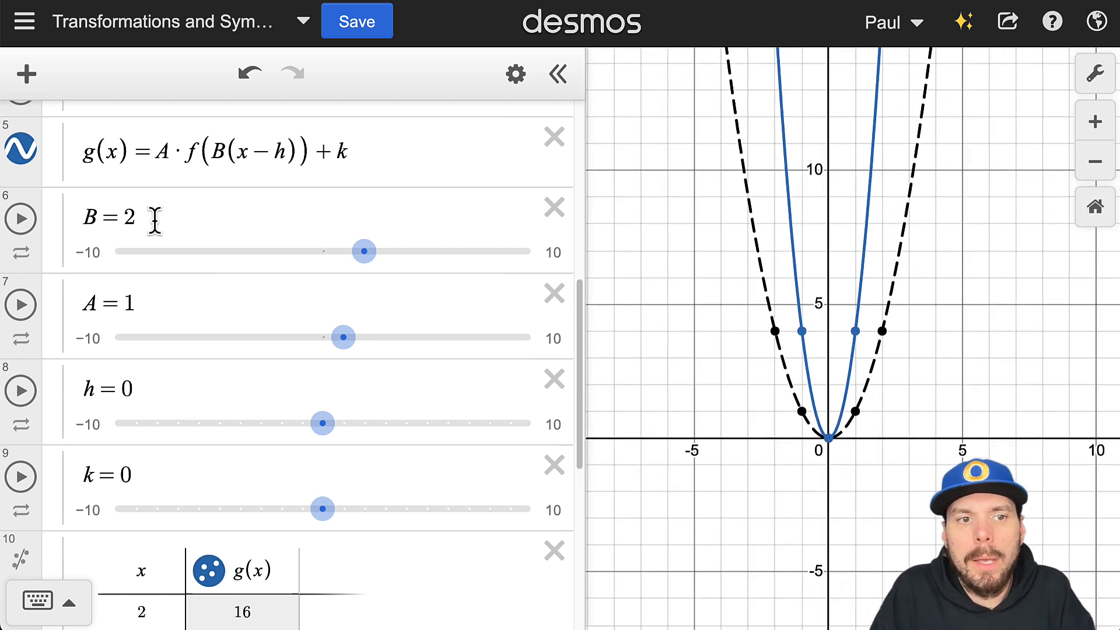
Step: Show the coordinates of the matching points of f(x) and g(x) at height 4 to examine the effect of B
left_click_drag(156, 220, 70, 234)
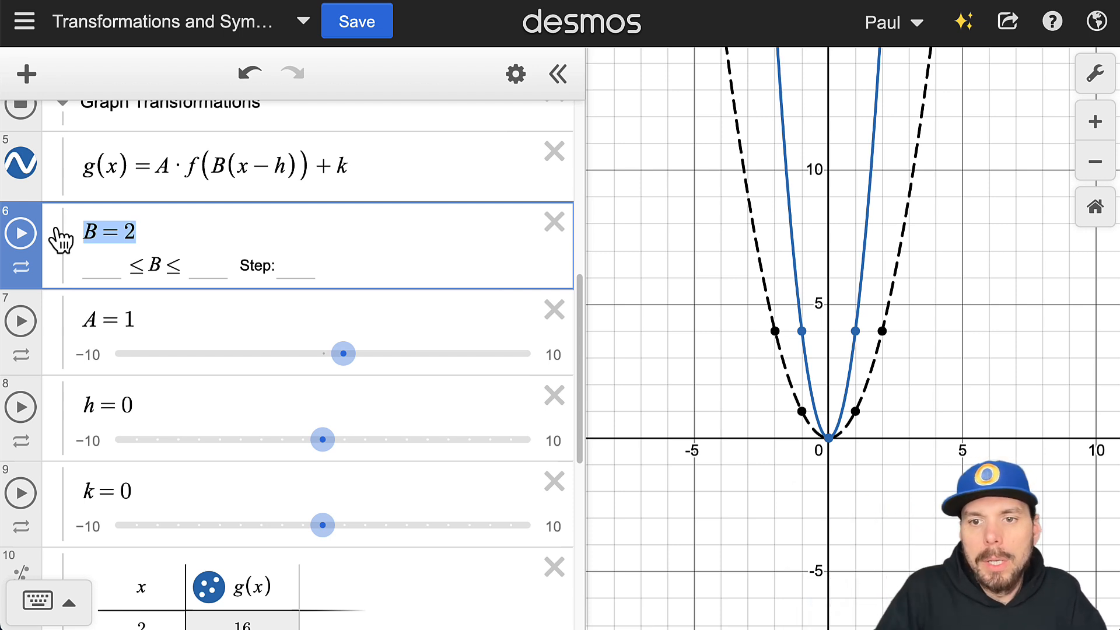
left_click(803, 331)
left_click(775, 331)
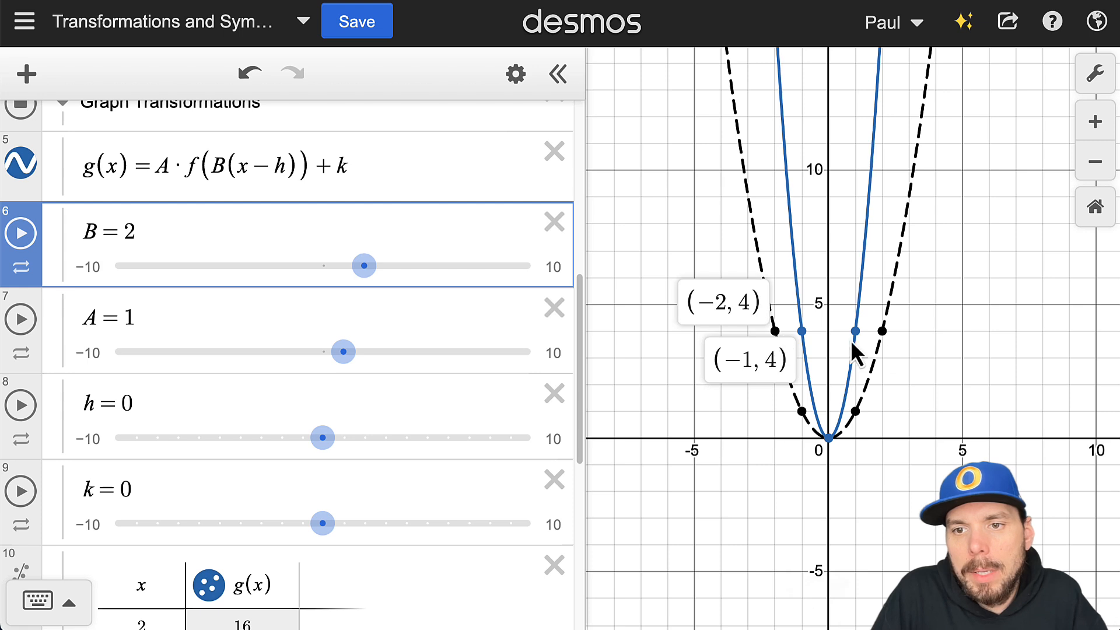
left_click(883, 330)
left_click(890, 356)
left_click(776, 332)
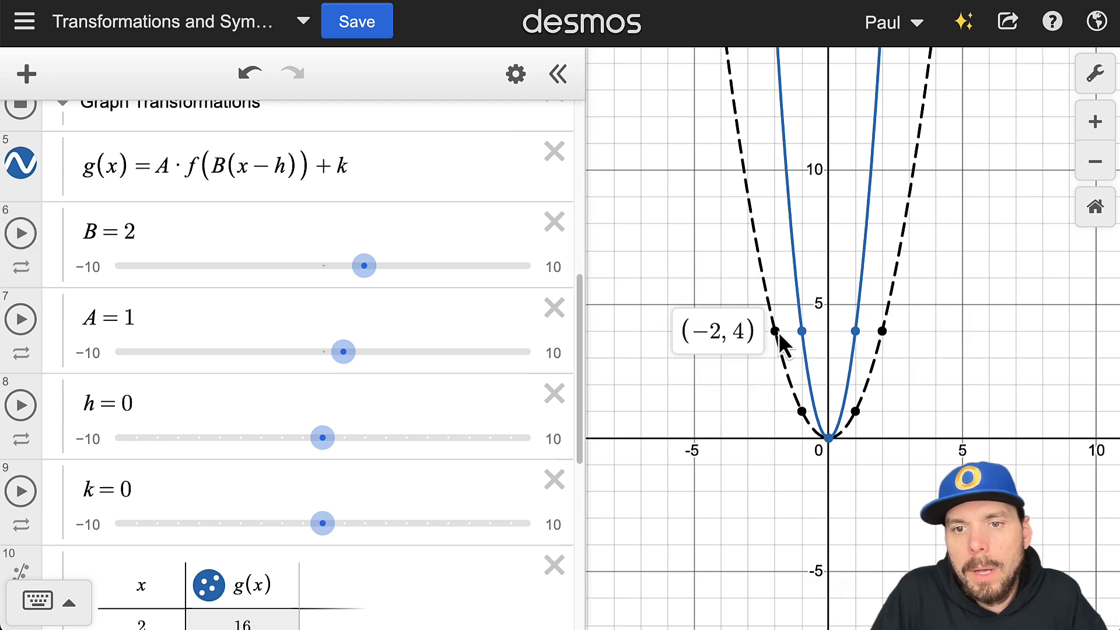
left_click(882, 332)
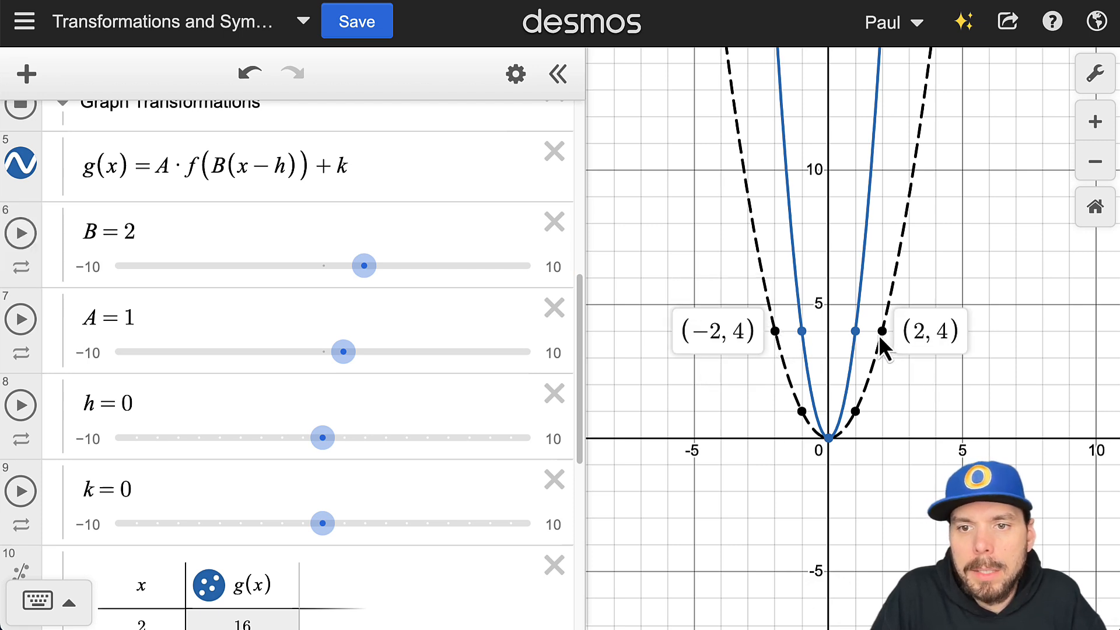
left_click(803, 332)
left_click(855, 332)
left_click(885, 405)
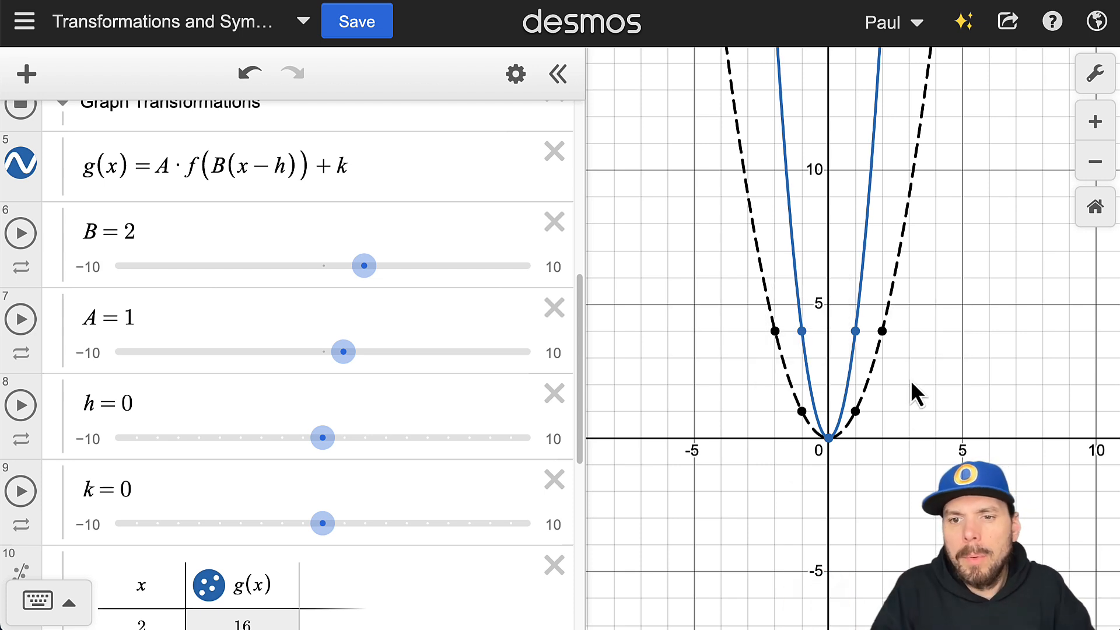
Step: Examine the B factor in g(x), the x in the definition of f(x), and the value of B
left_click_drag(816, 409, 807, 422)
left_click(812, 415)
left_click(802, 408)
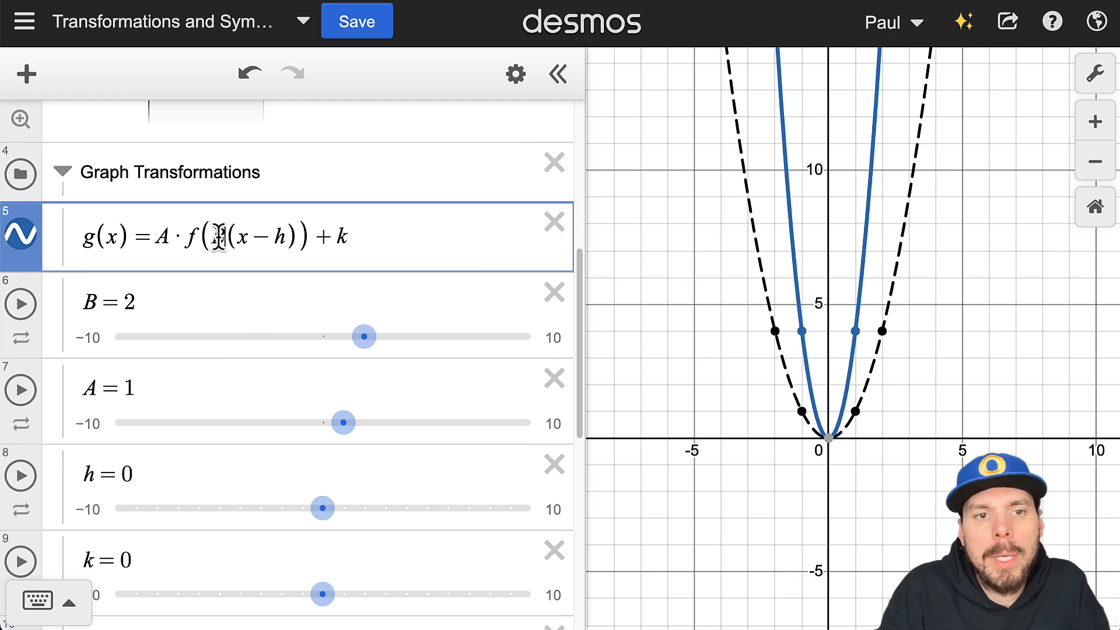
scroll(213, 350, "up", 6)
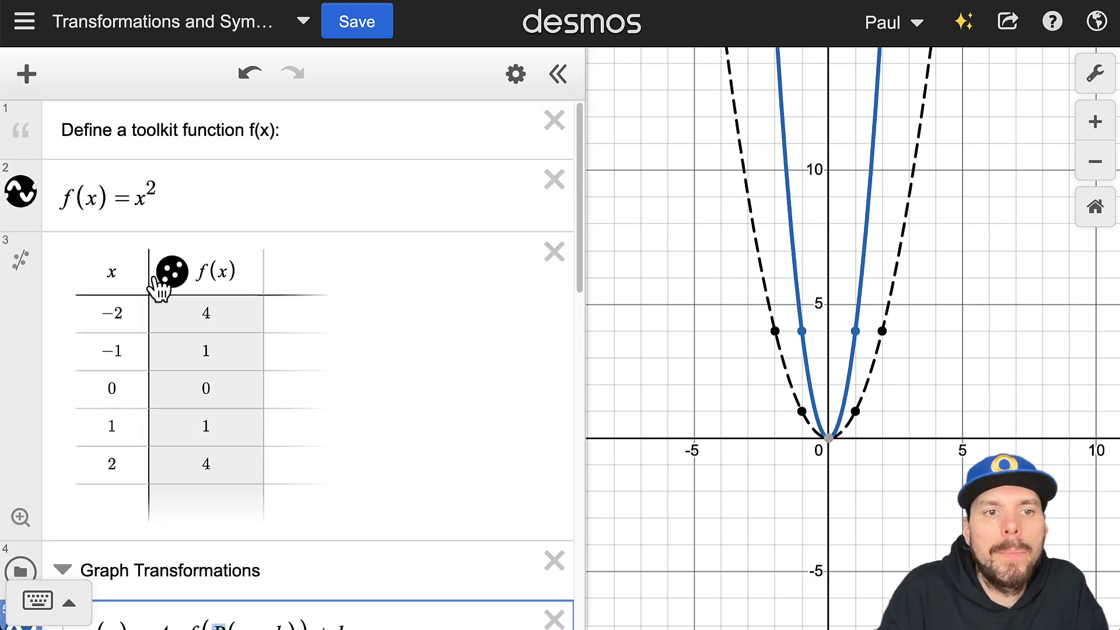
double_click(137, 194)
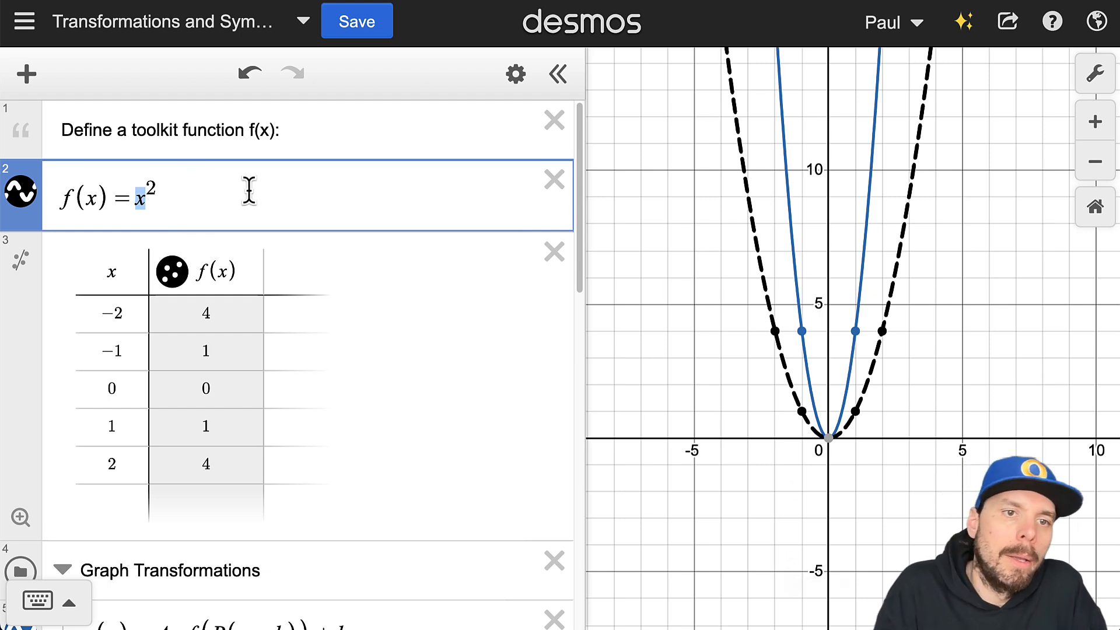
scroll(328, 332, "down", 8)
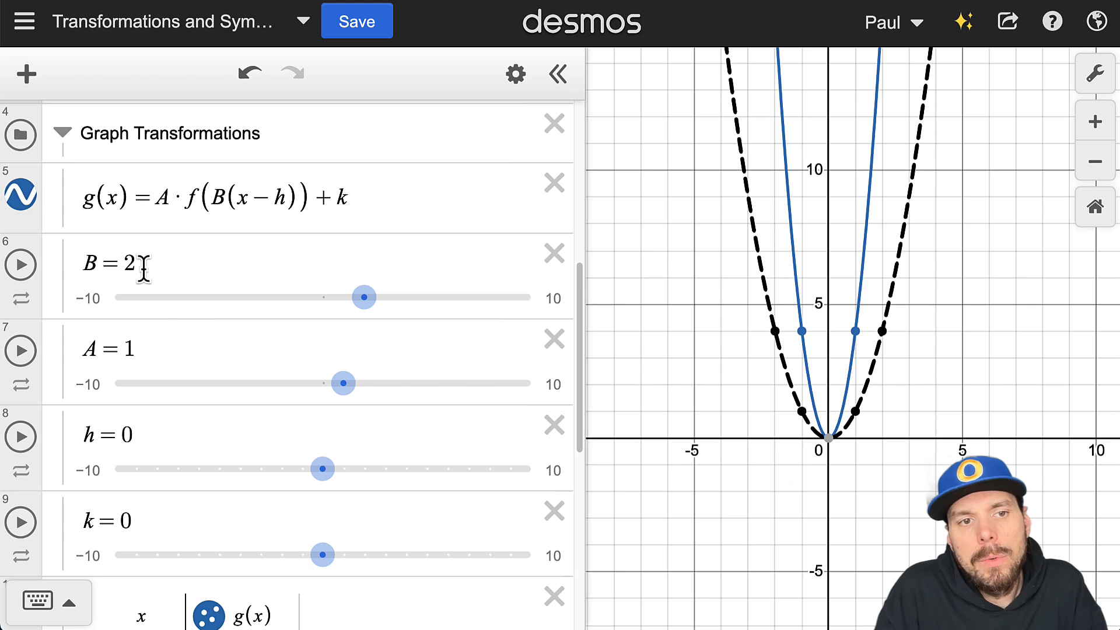
left_click_drag(145, 263, 128, 263)
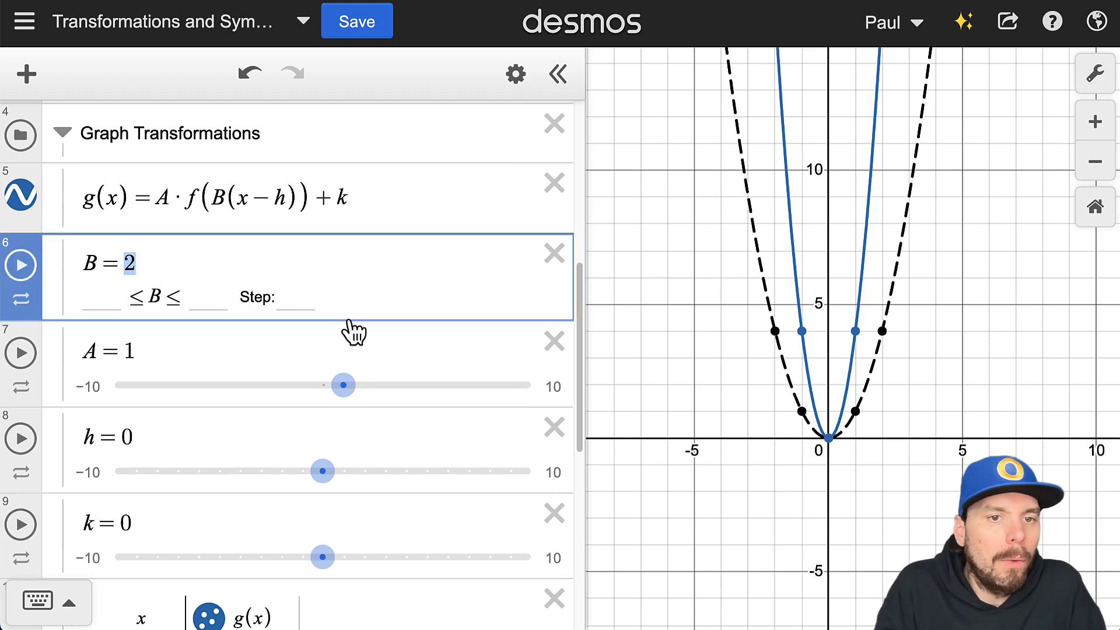
Step: Delete the B slider and remove the B factor and its extra parentheses, restoring g(x) = A·f(x − h) + k
left_click(554, 254)
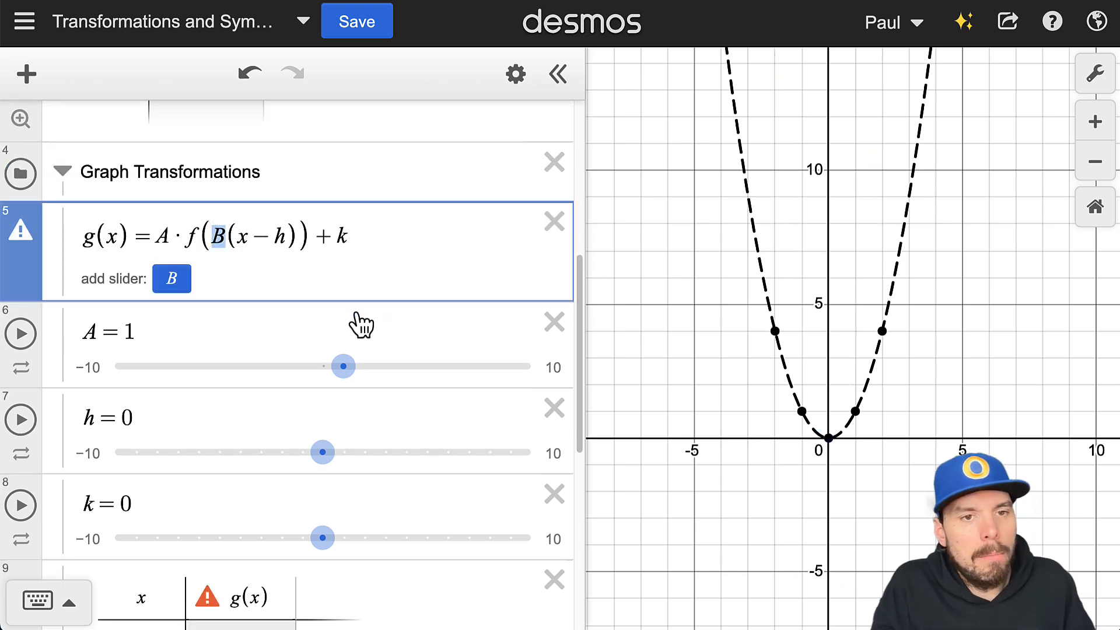
key("BackSpace")
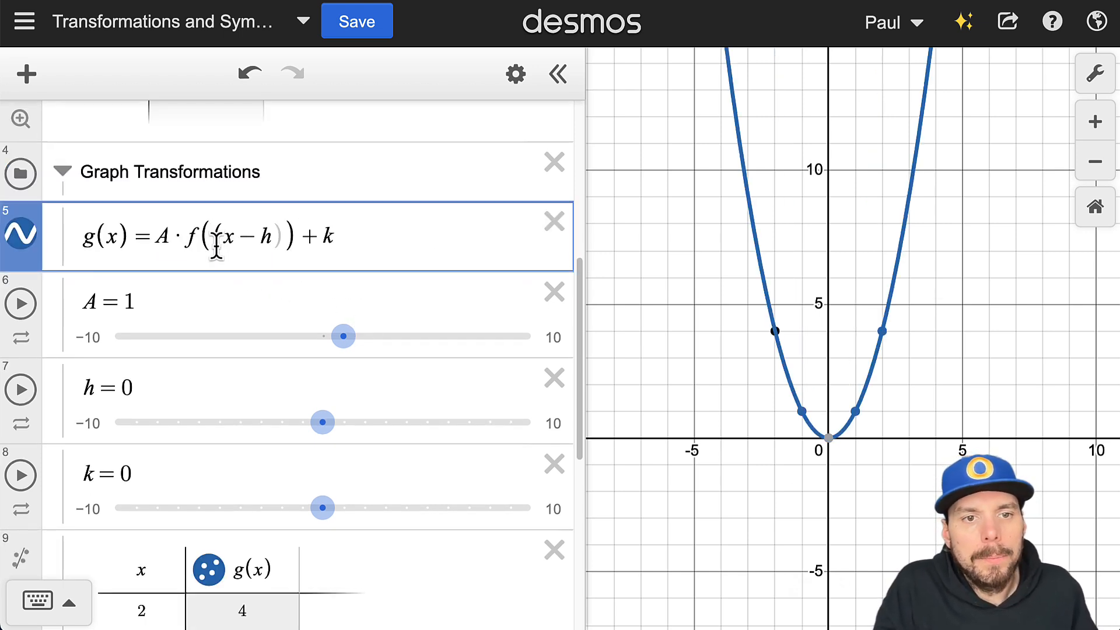
left_click(332, 238)
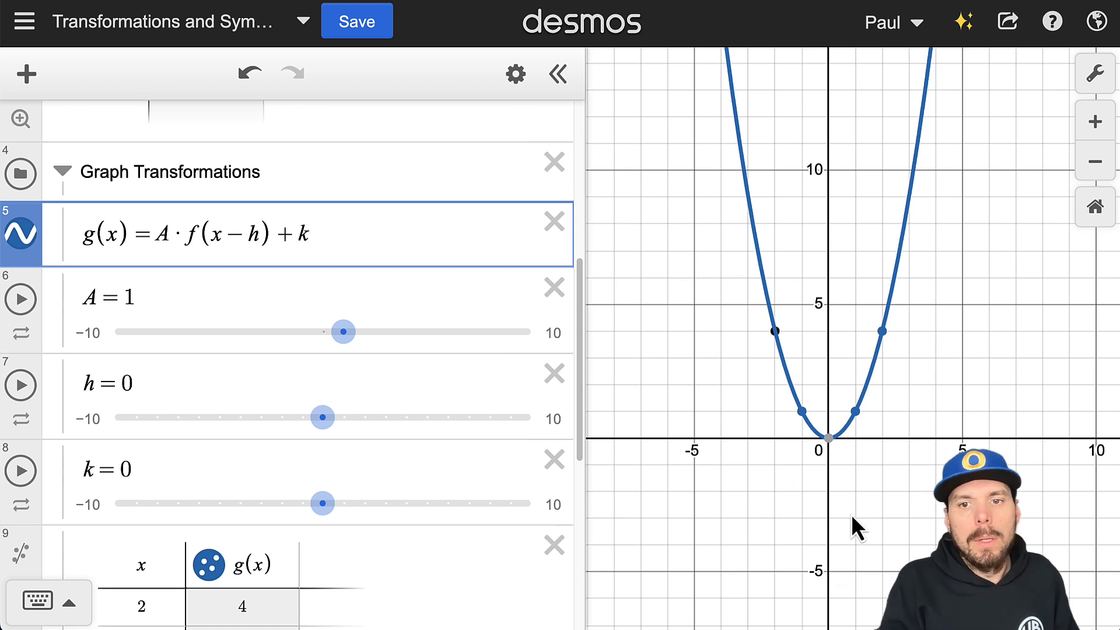
left_click(873, 467)
Step: Review the expression list from the f(x) definition through the g(x) sliders and table to the Map Transformations and Function Symmetry folders
scroll(250, 243, "up", 5)
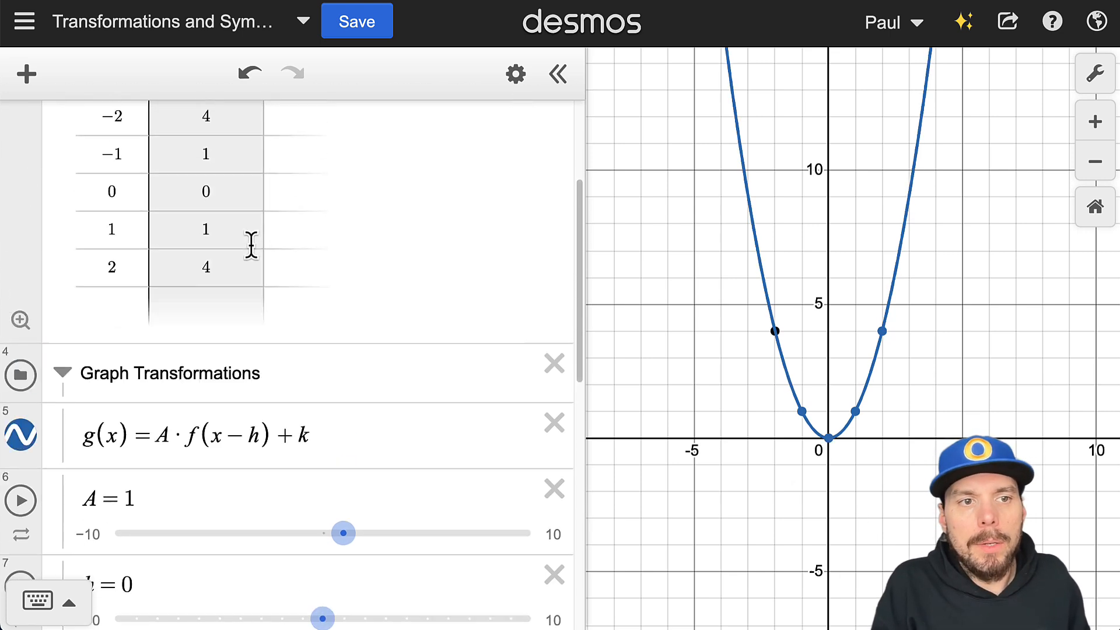
scroll(262, 280, "down", 5)
scroll(292, 338, "down", 3)
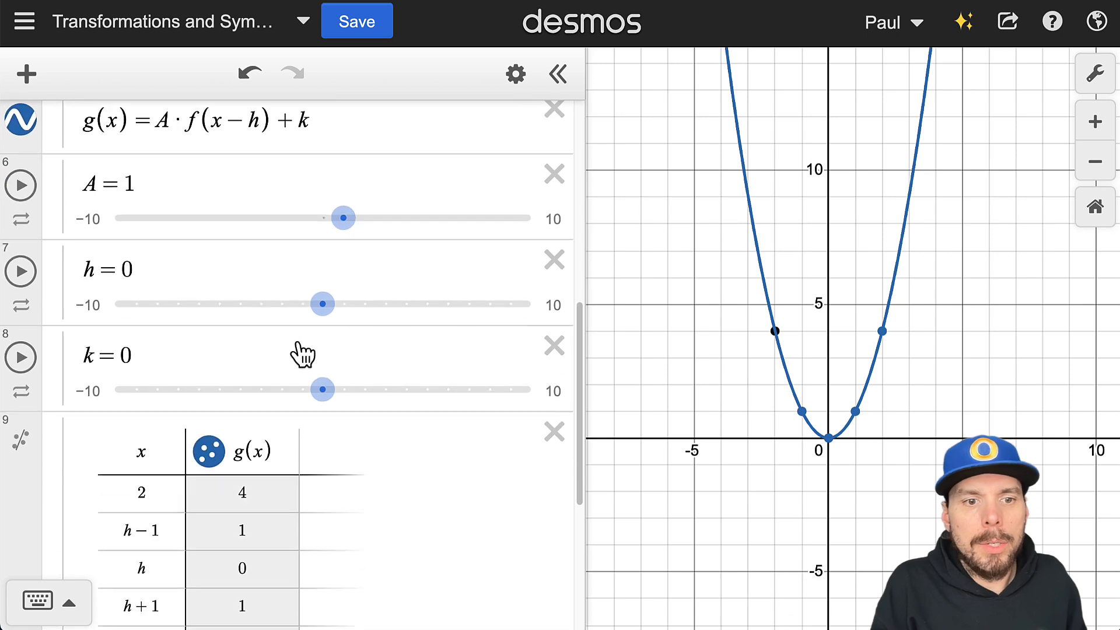
scroll(595, 391, "down", 1)
scroll(533, 412, "up", 10)
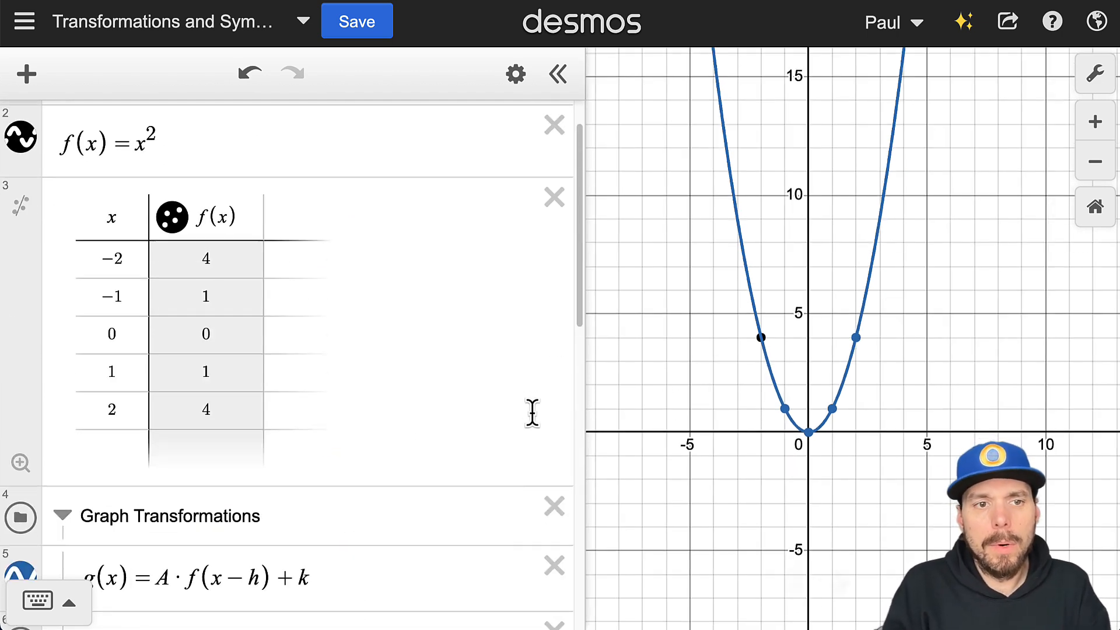
left_click(165, 194)
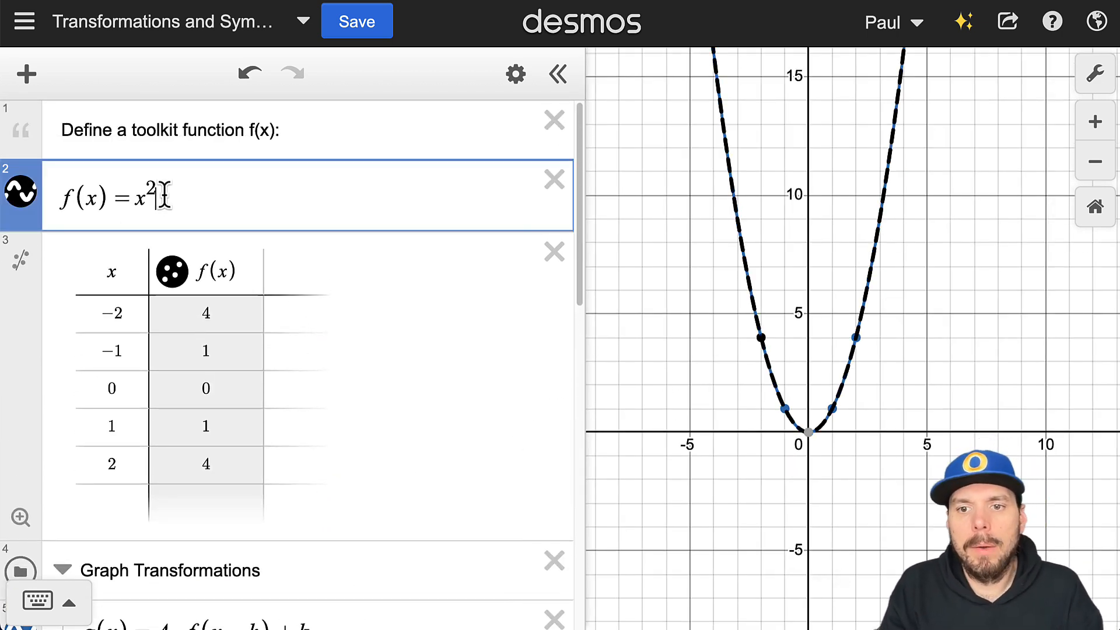
left_click(837, 458)
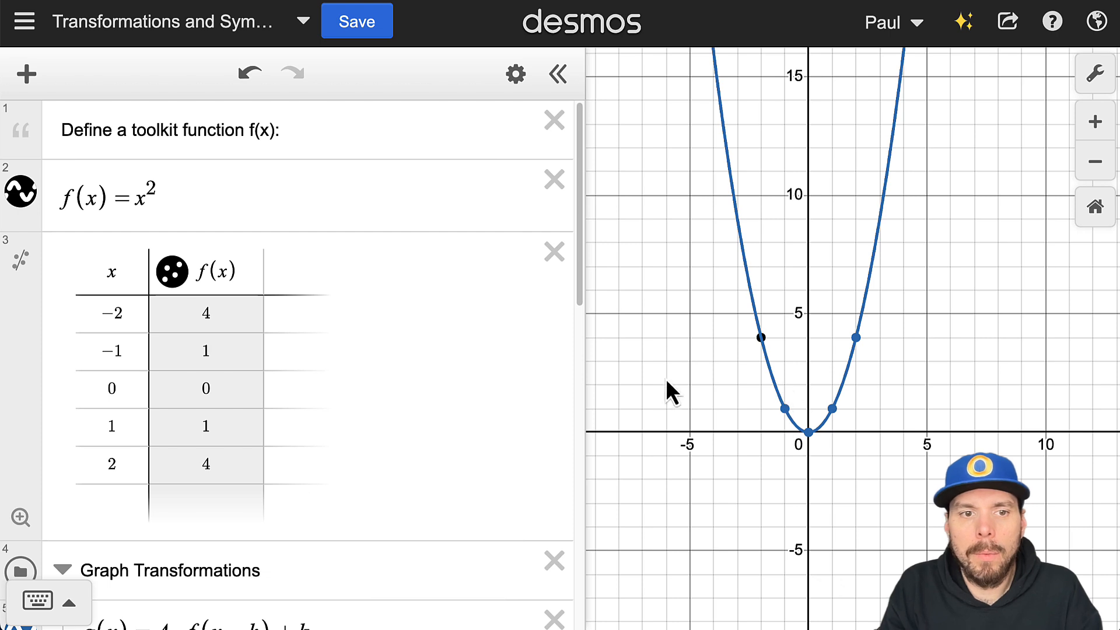
scroll(473, 393, "down", 6)
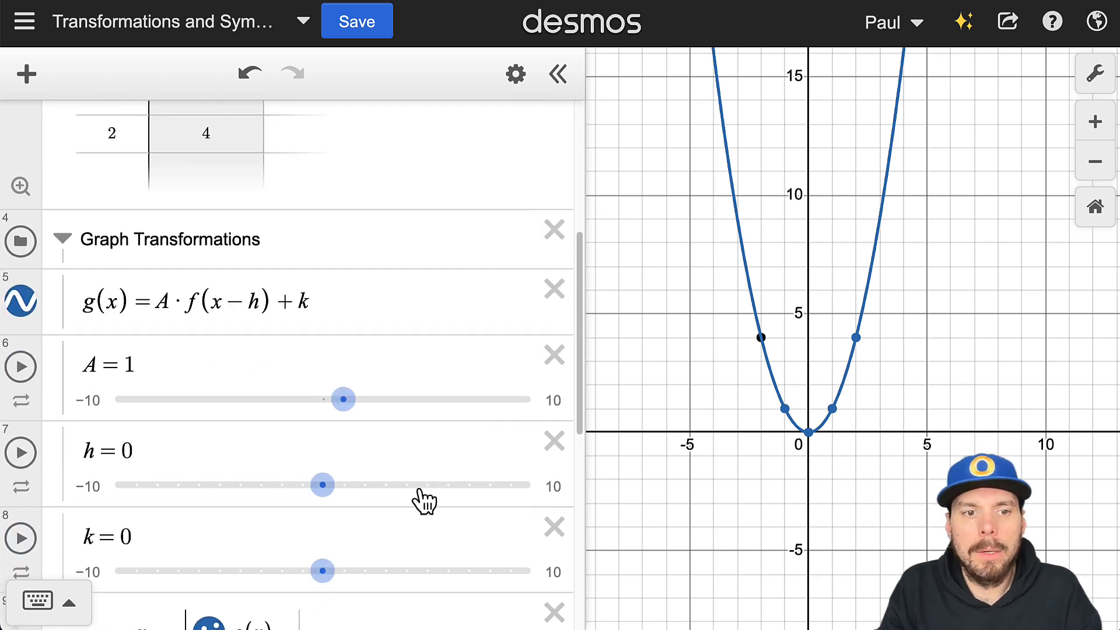
scroll(424, 501, "down", 9)
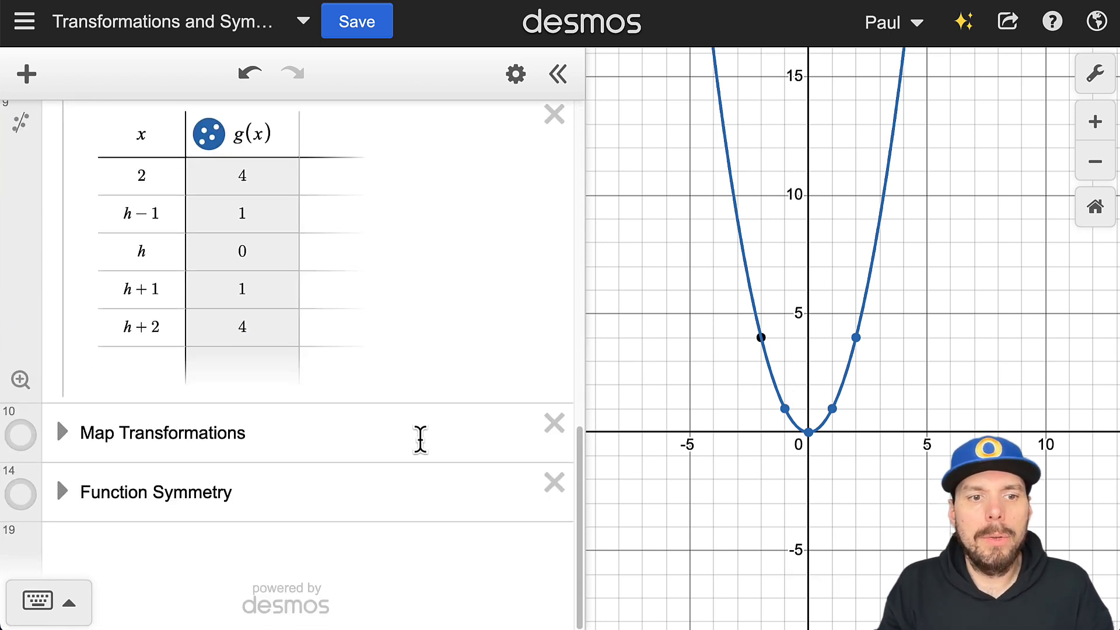
scroll(187, 412, "up", 4)
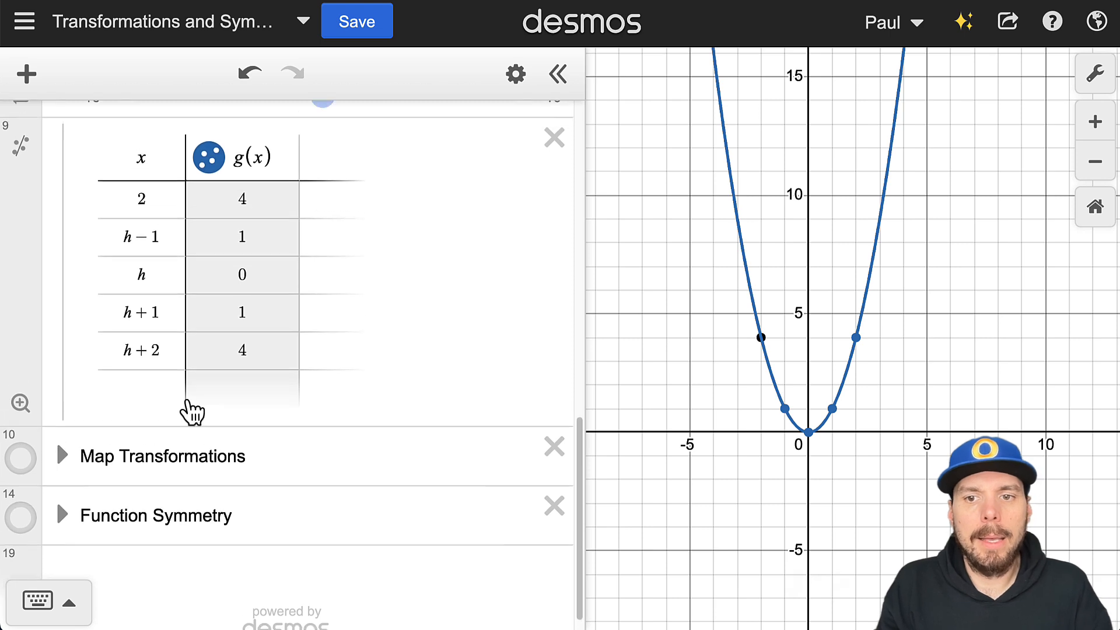
scroll(361, 476, "up", 2)
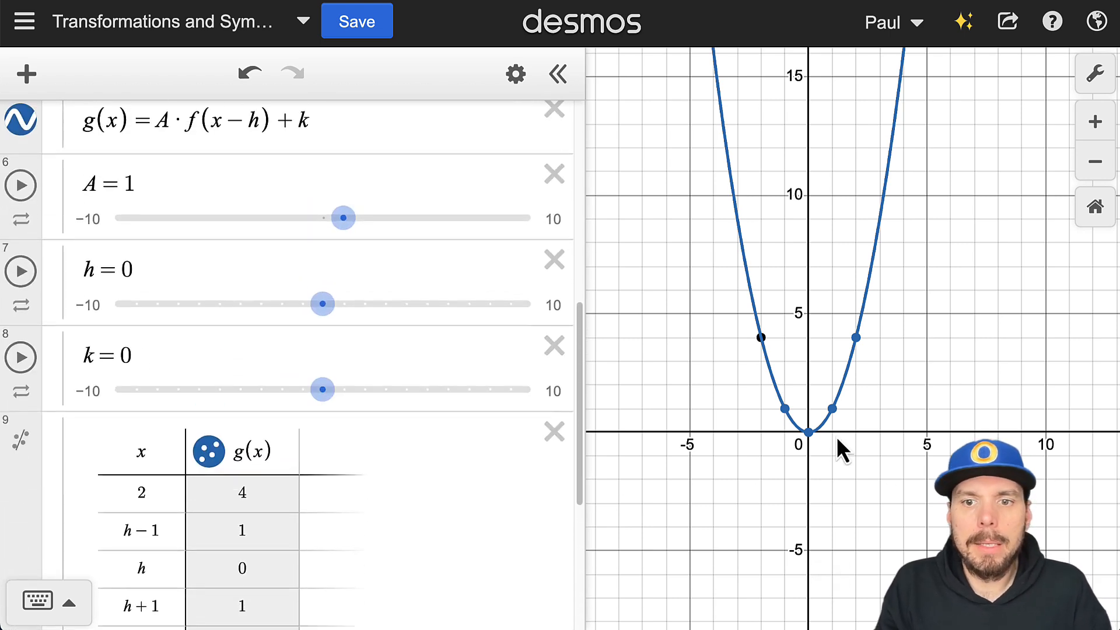
Step: Add the movable point (h,k) directly below the k slider and move it on the graph to (4, −2)
scroll(589, 432, "up", 1)
scroll(473, 422, "up", 2)
scroll(773, 456, "down", 2)
scroll(785, 458, "up", 2)
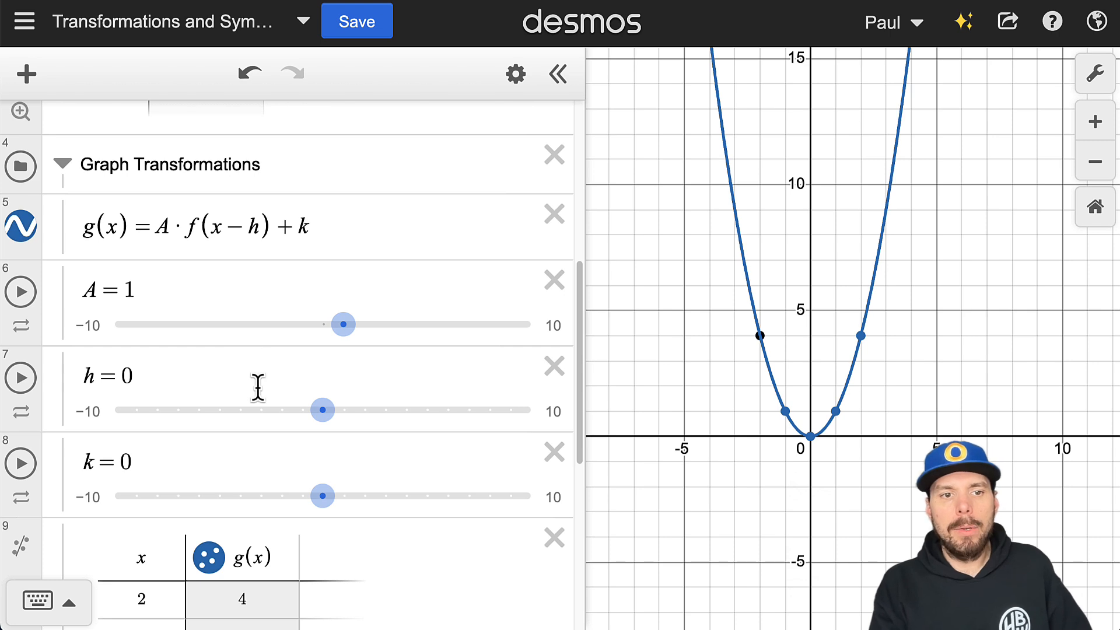
scroll(303, 394, "down", 2)
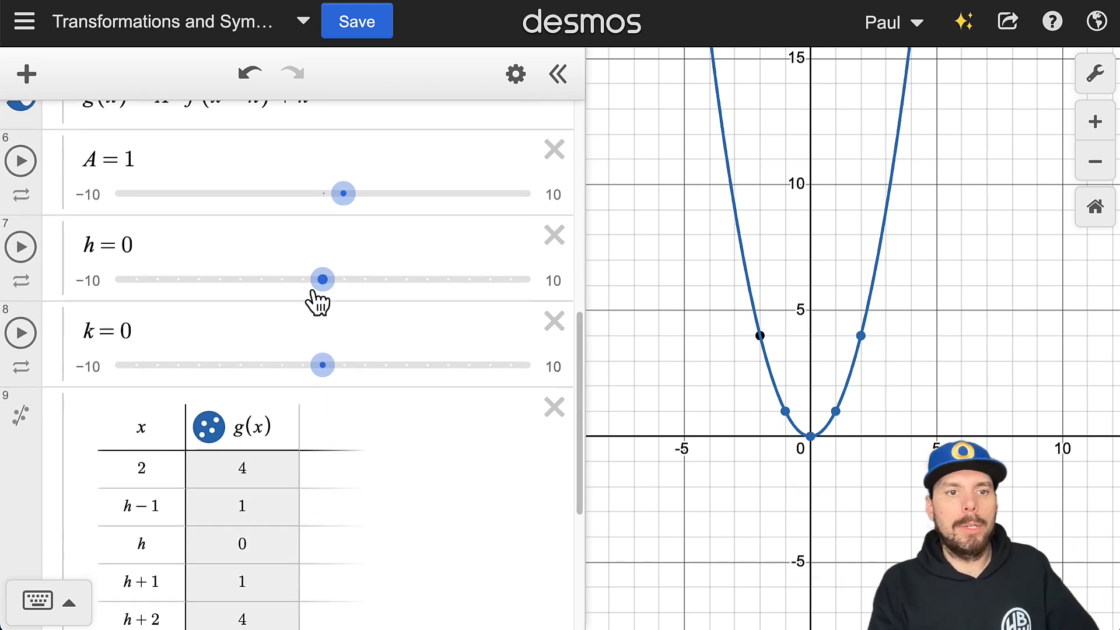
left_click(183, 325)
key("Return")
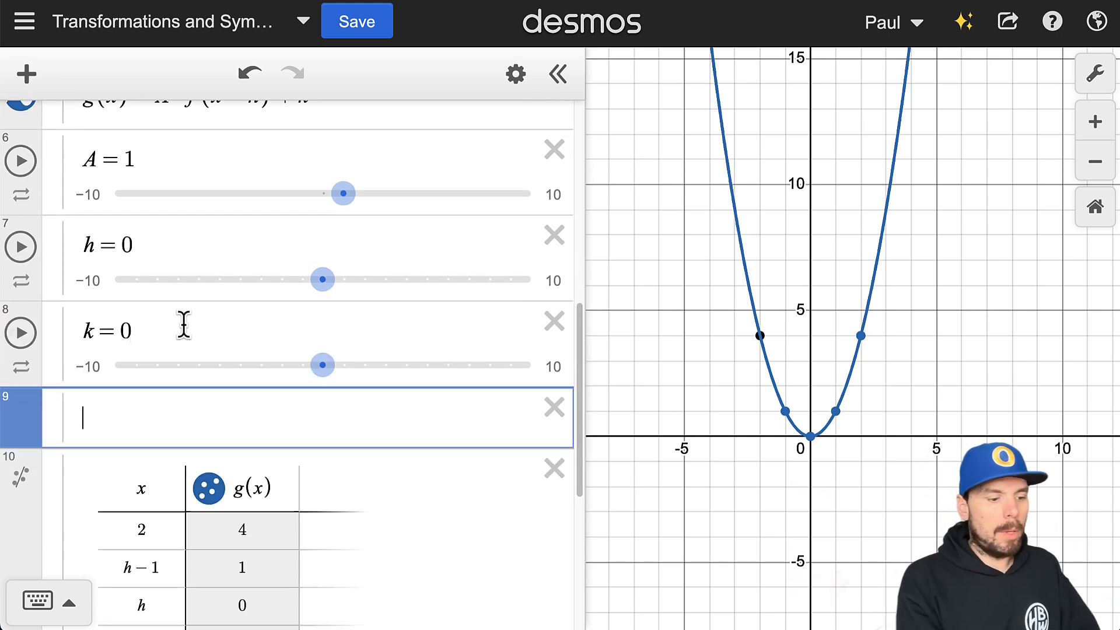
type("(h,k(")
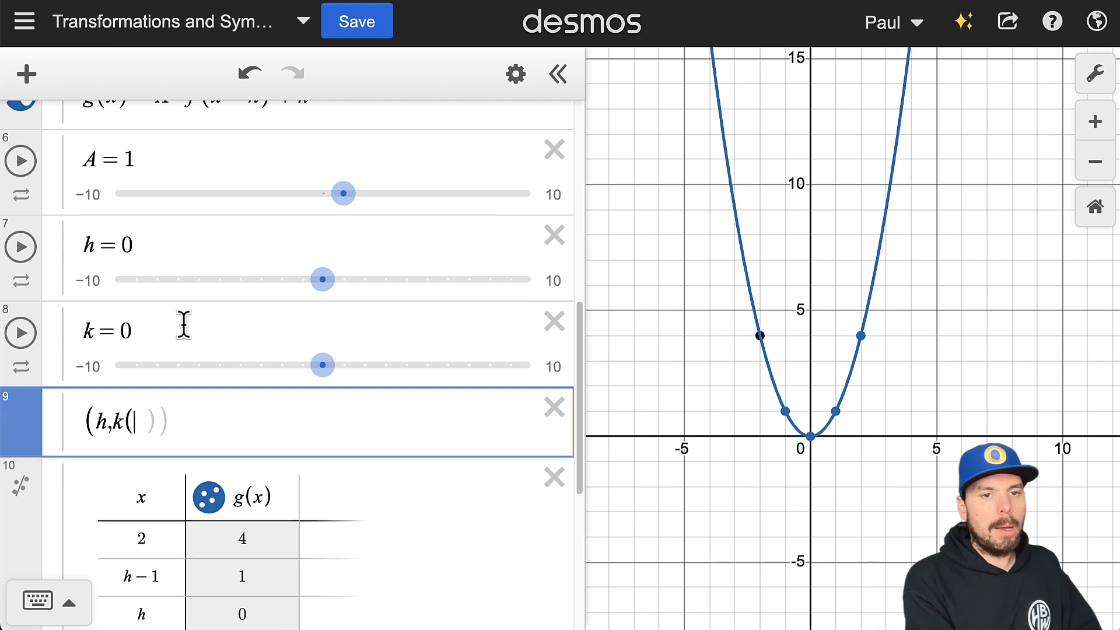
key("BackSpace")
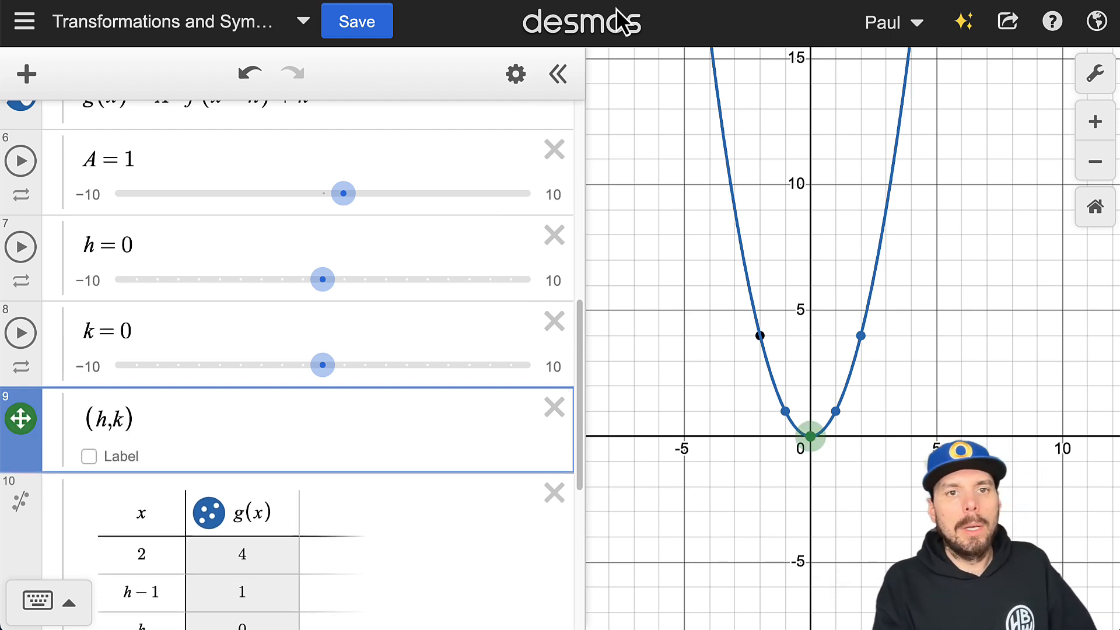
left_click_drag(810, 435, 904, 483)
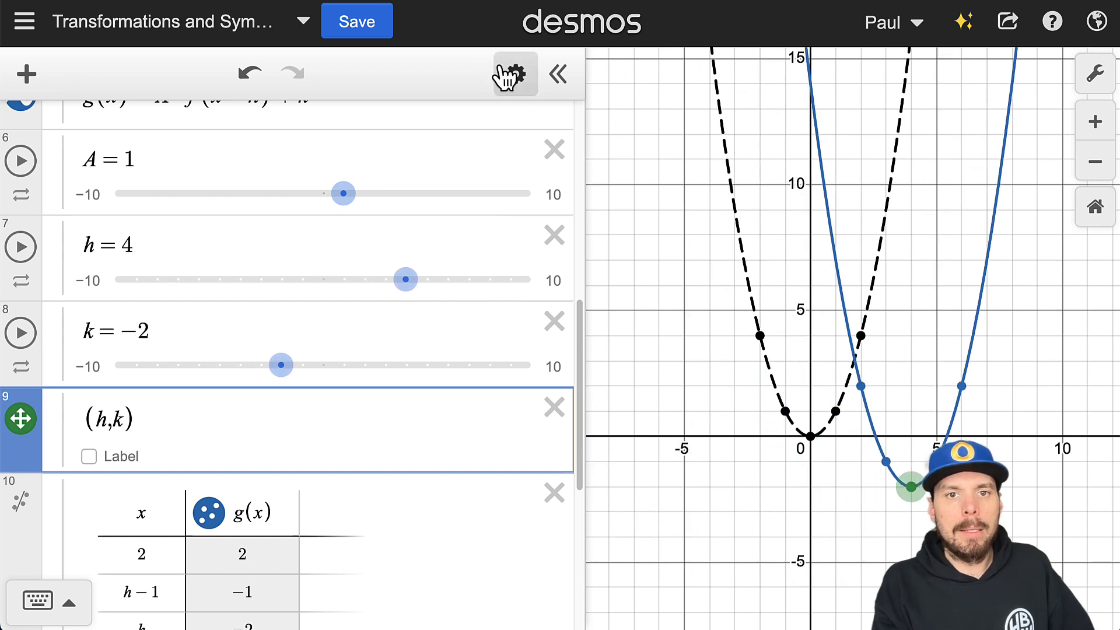
Step: Change the colour of the (h,k) point to blue to match the graph of g(x)
left_click(515, 74)
left_click(24, 431)
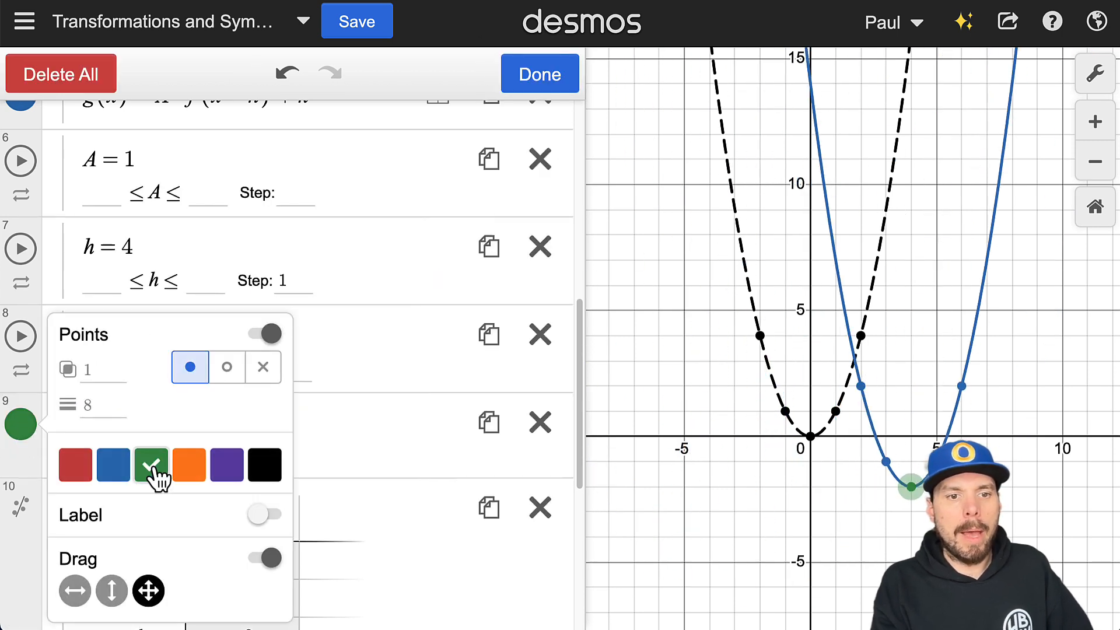
left_click(117, 467)
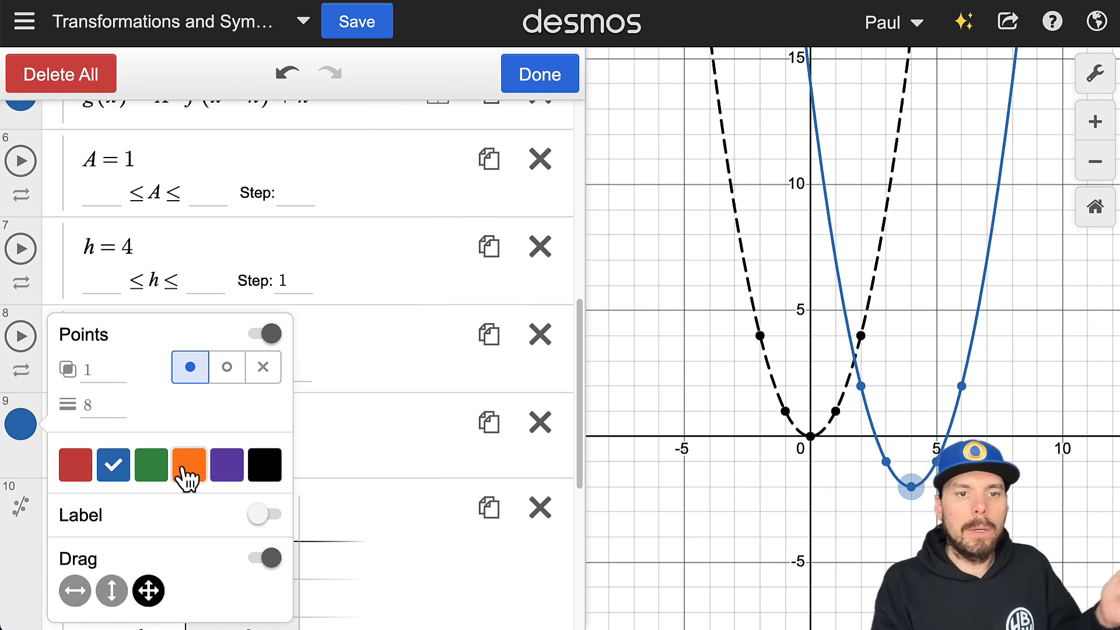
left_click(542, 68)
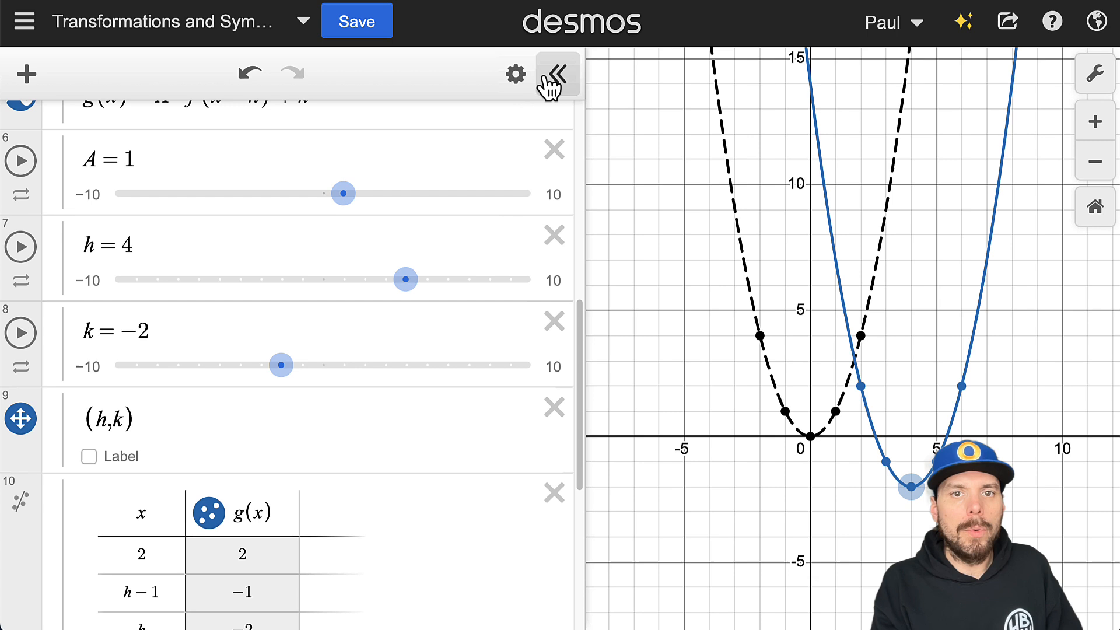
left_click(511, 79)
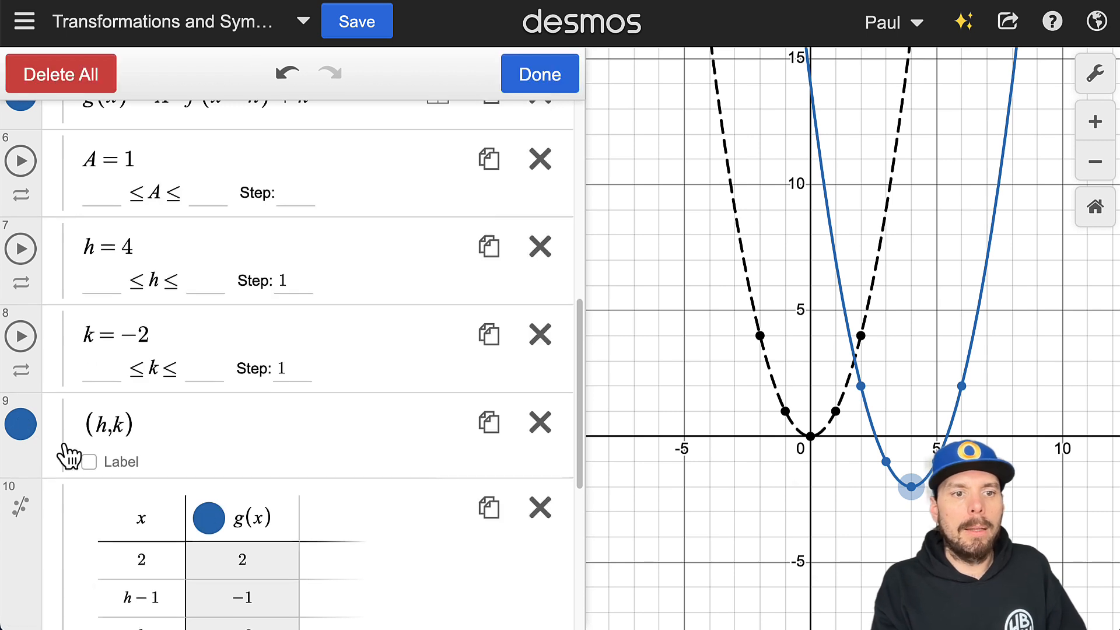
left_click(21, 429)
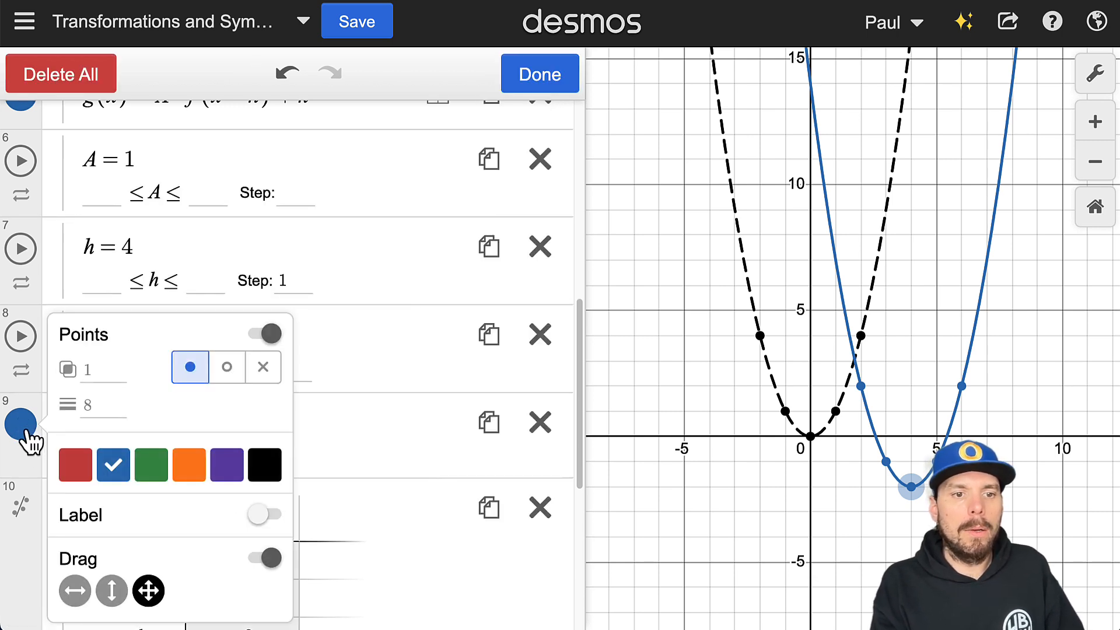
left_click(528, 75)
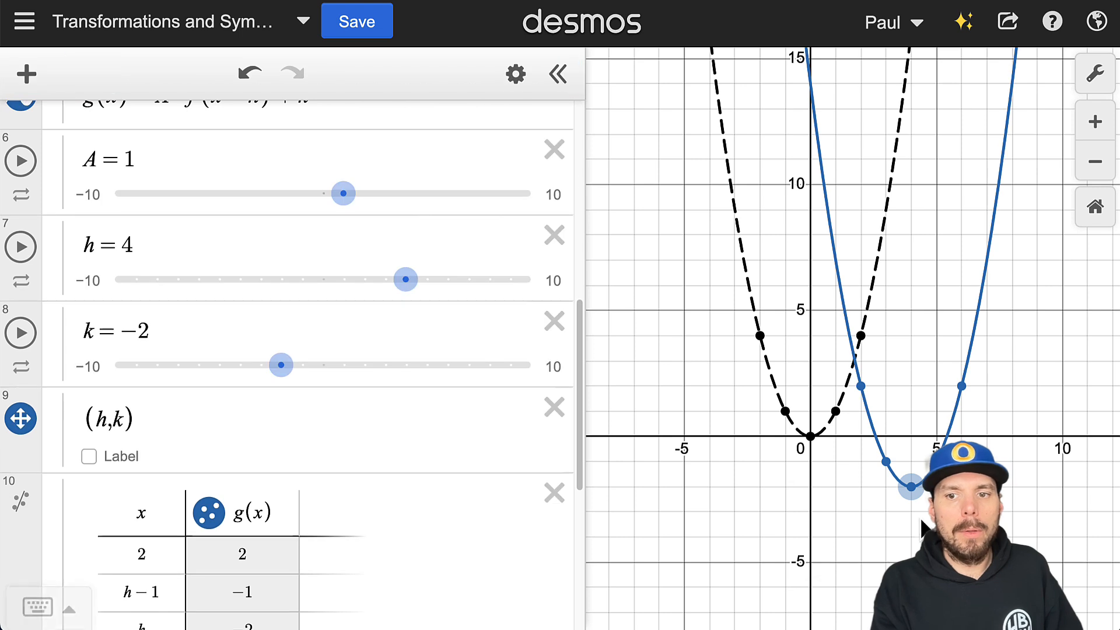
Step: Move the (h,k) point to (6, −3) and give it the label "Vertex: (h,k)"
left_click_drag(912, 487, 1021, 583)
left_click(104, 464)
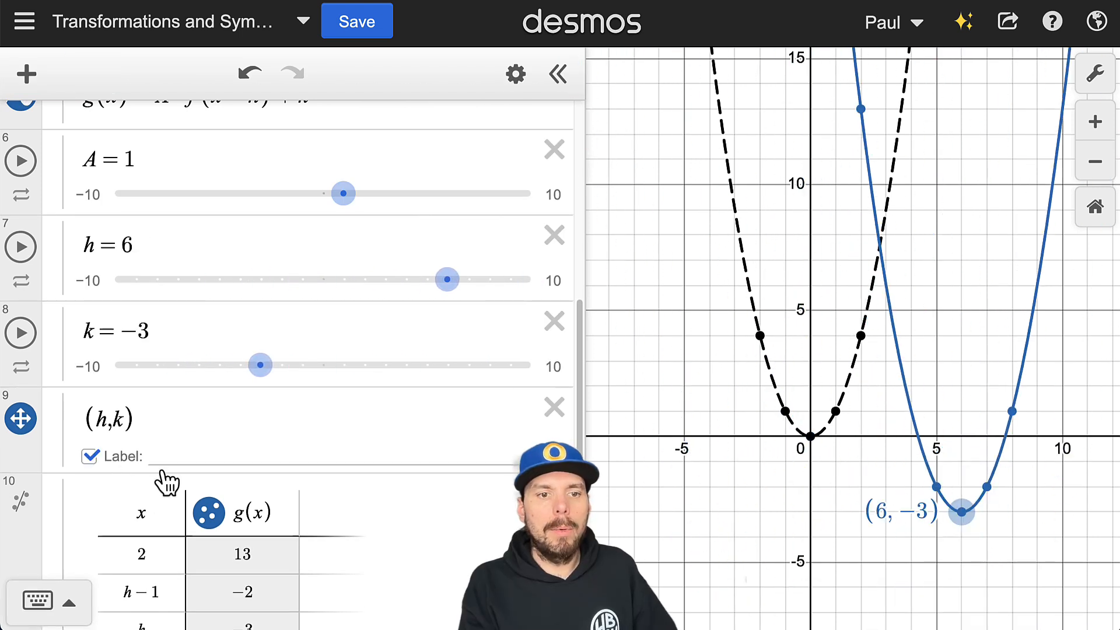
left_click(171, 459)
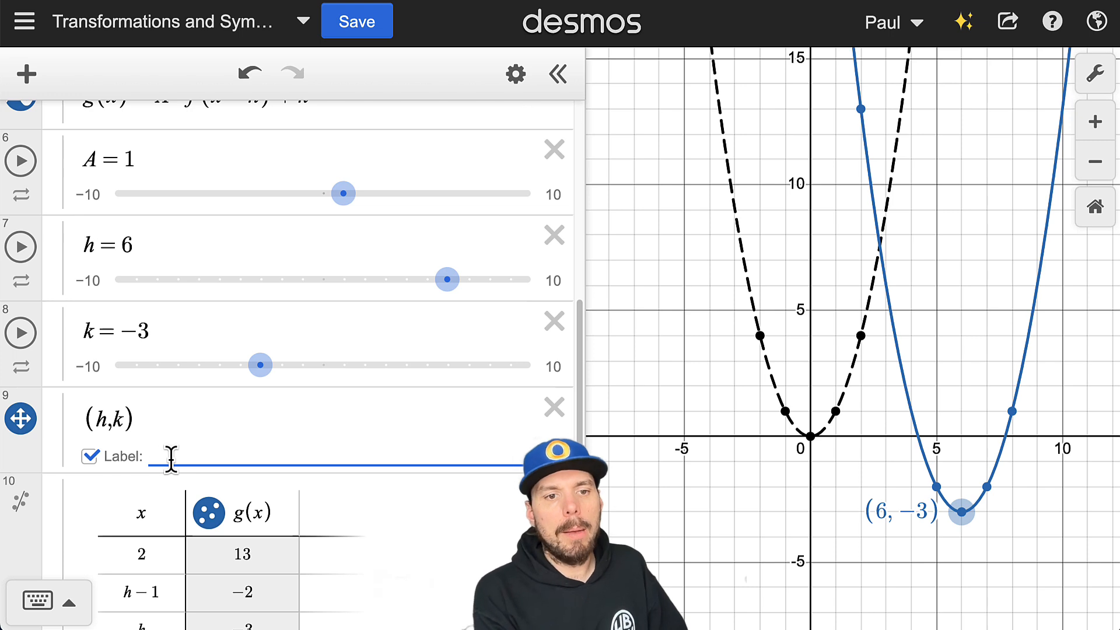
type("CeVertex{P")
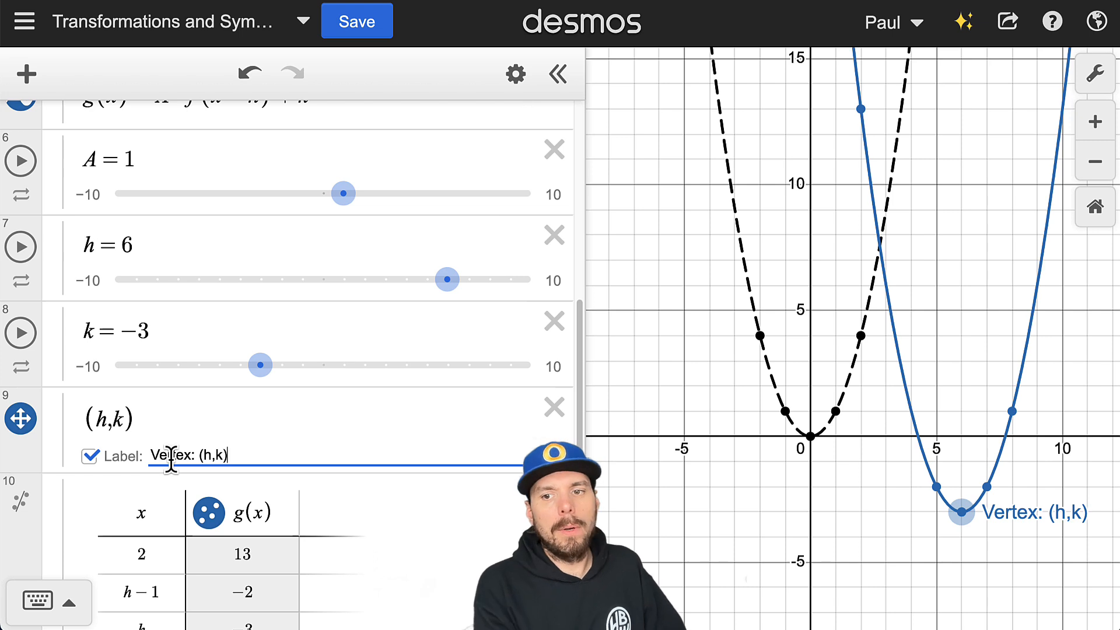
Step: Enclose (h,k) in the vertex label in backticks for math formatting, and move the vertex point to (−6, −3)
scroll(259, 446, "down", 2)
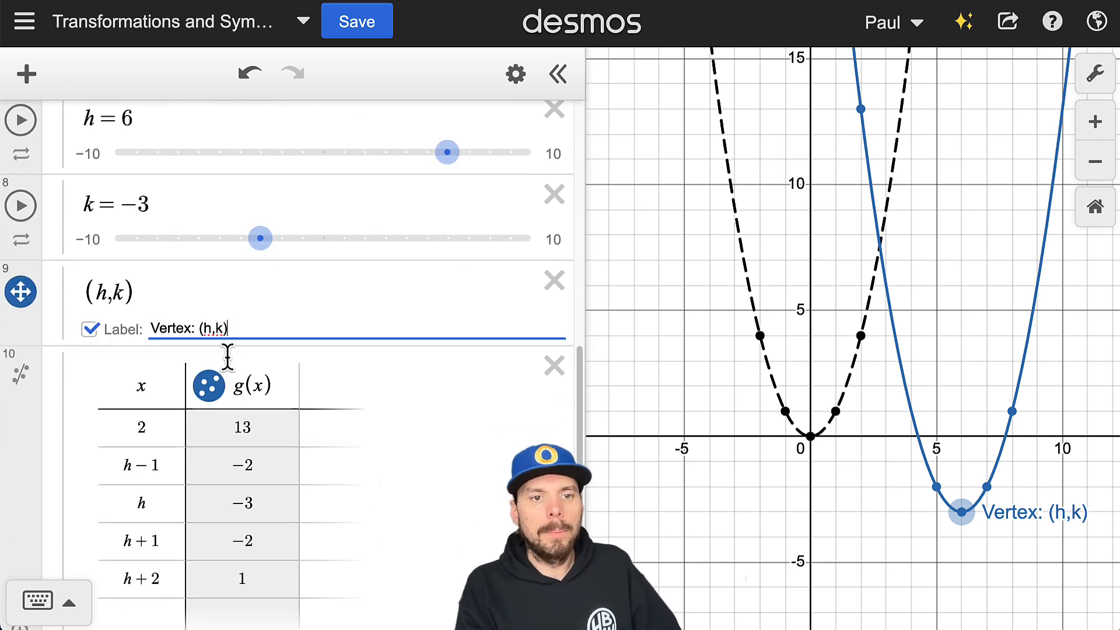
left_click_drag(234, 329, 205, 329)
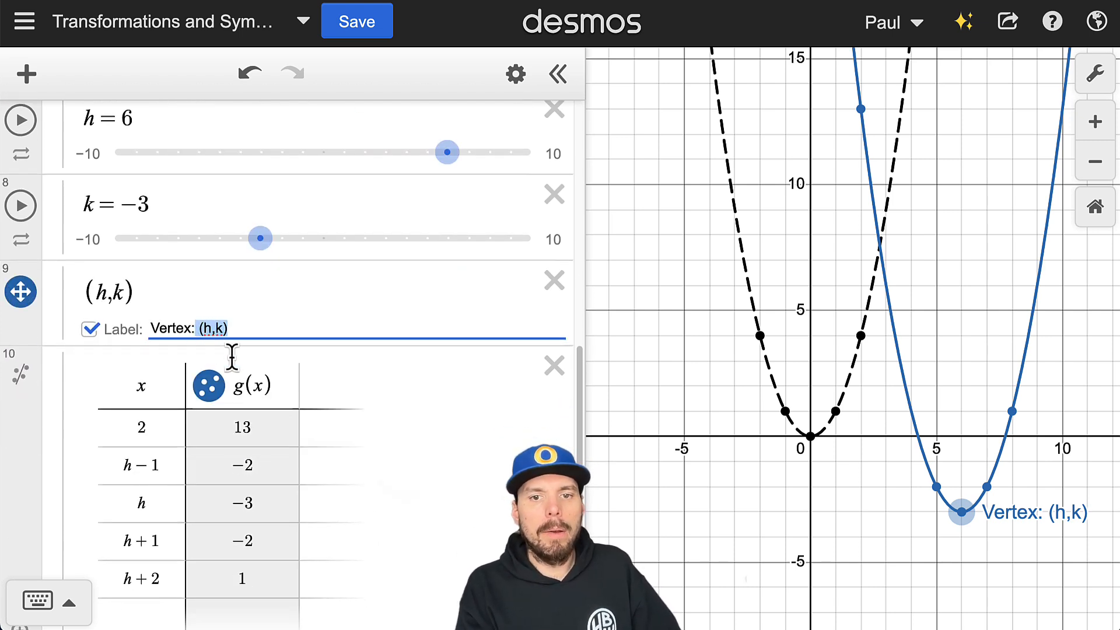
left_click(196, 331)
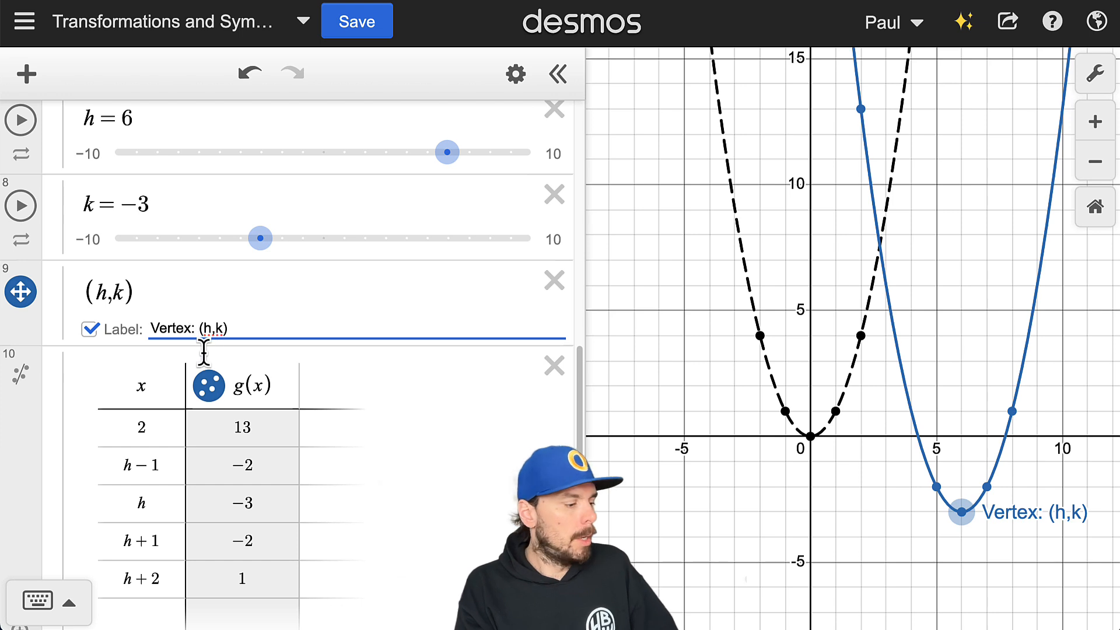
type("`")
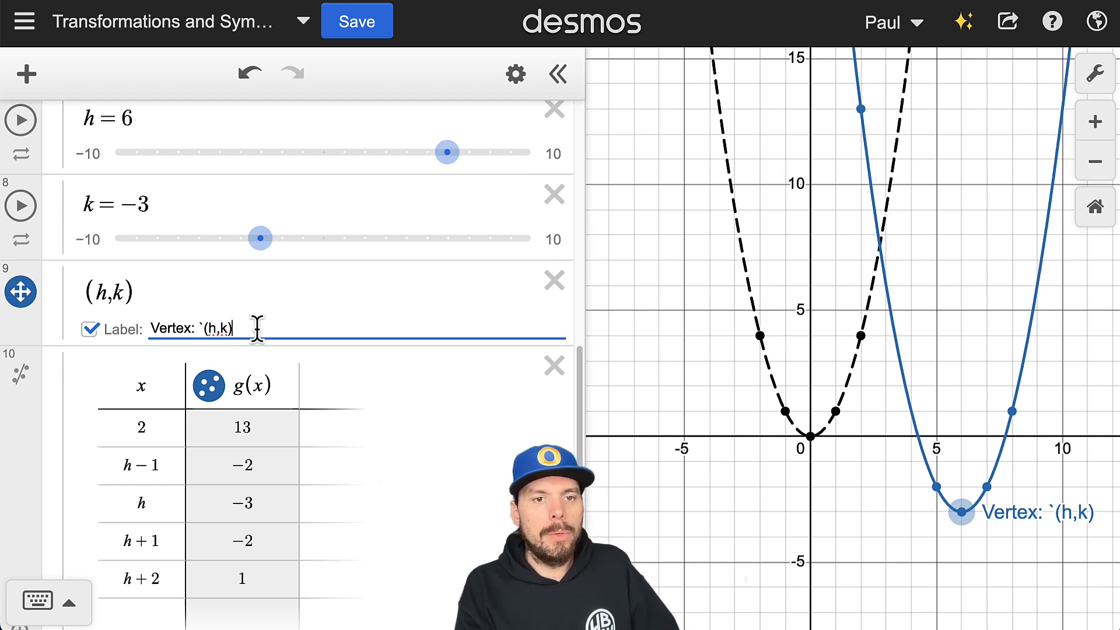
type("`")
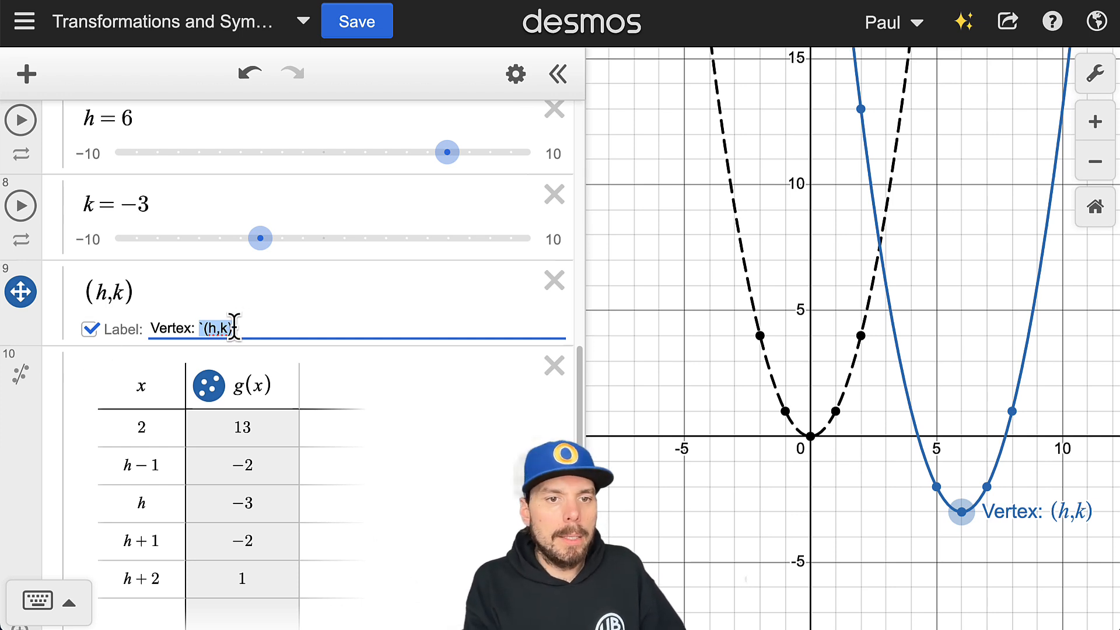
left_click(205, 328)
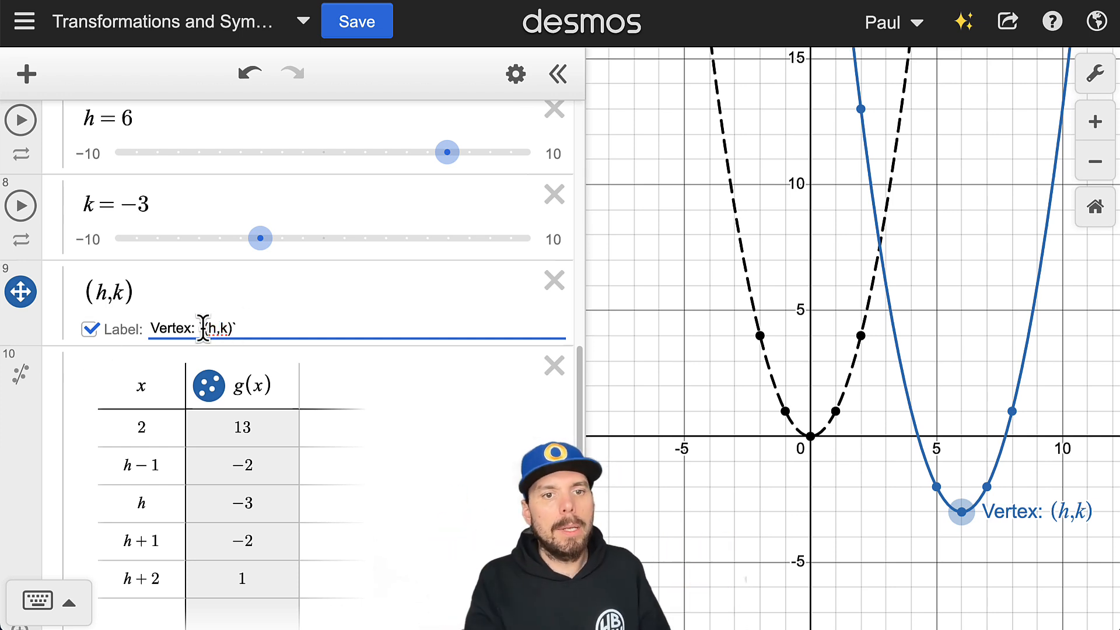
left_click(259, 322)
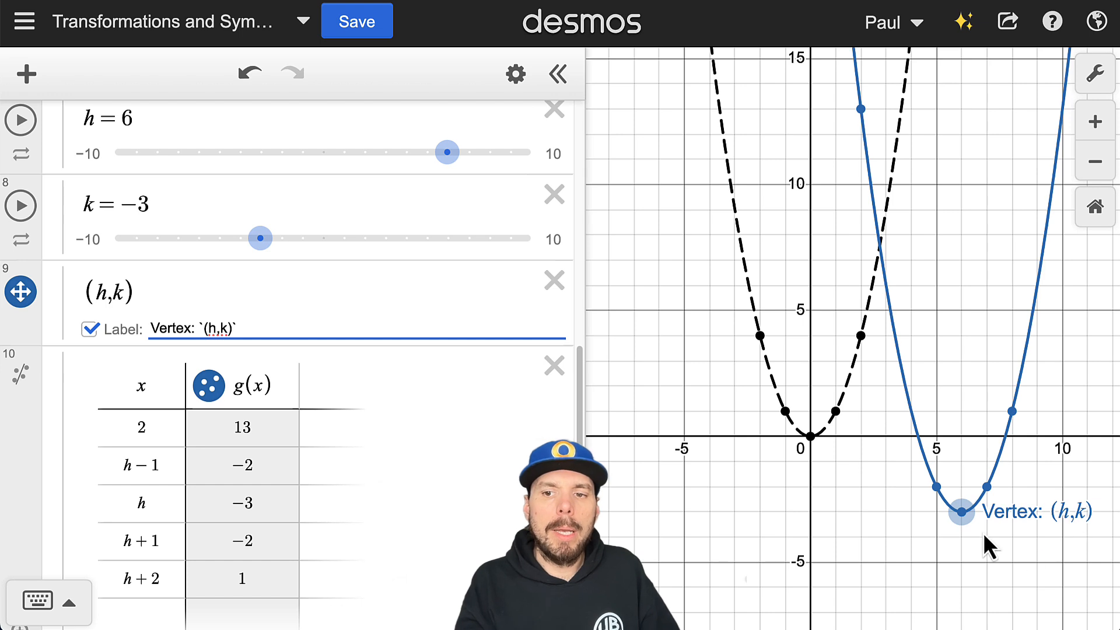
left_click_drag(962, 512, 660, 512)
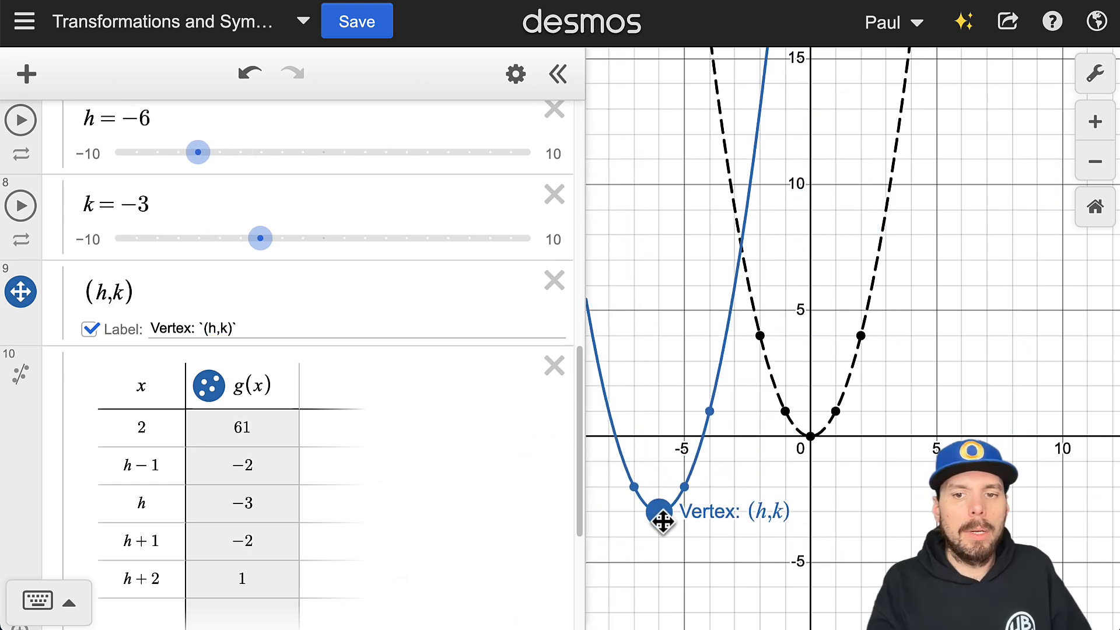
Step: Change the coordinates in the vertex label to `(${h},${k})` so it displays the current values of h and k
left_click(208, 330)
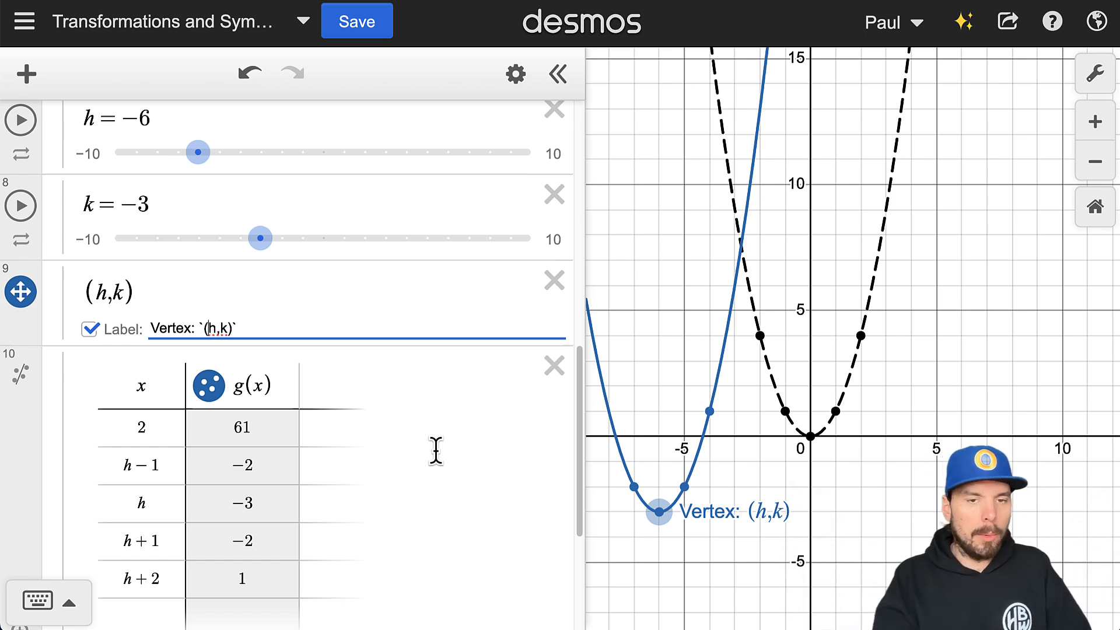
type("[")
key("Right")
type("]")
key("BackSpace")
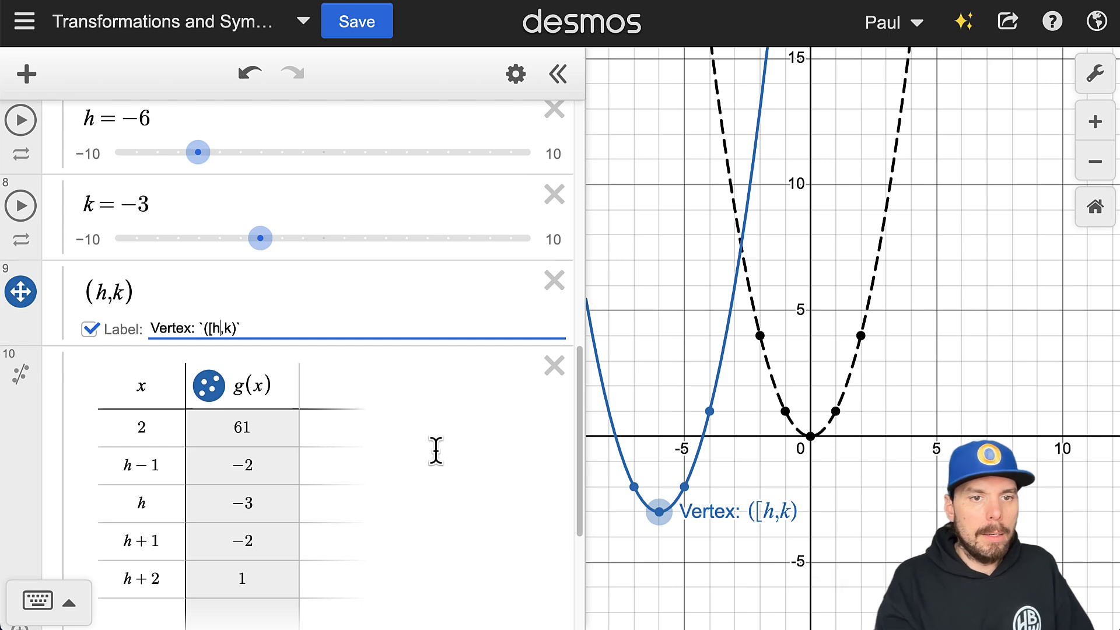
key("Left")
key("BackSpace")
type("{")
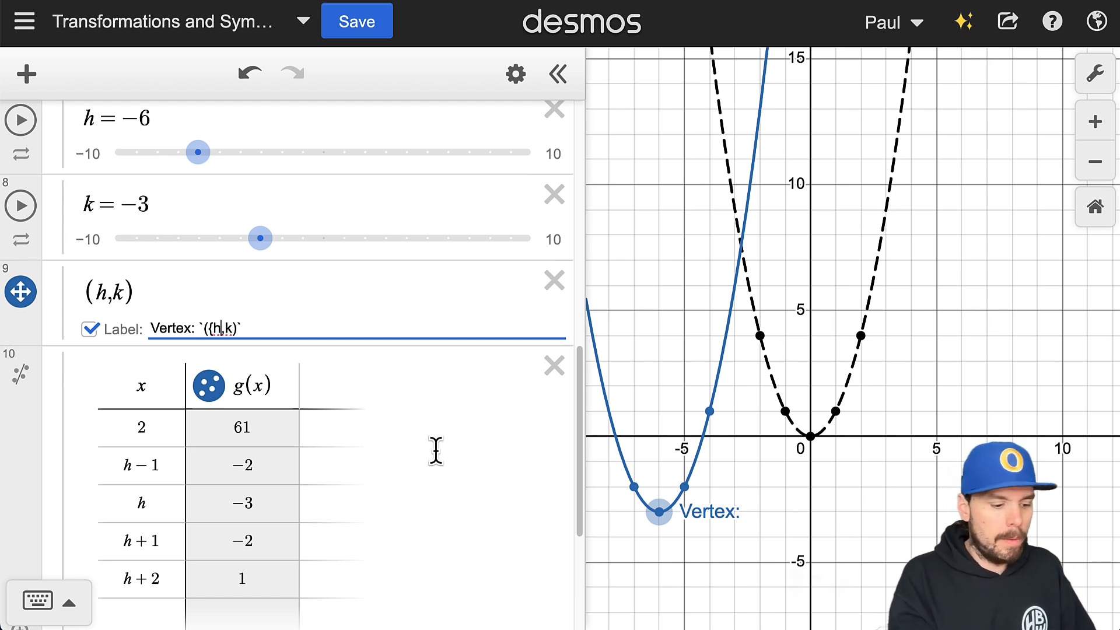
type("}")
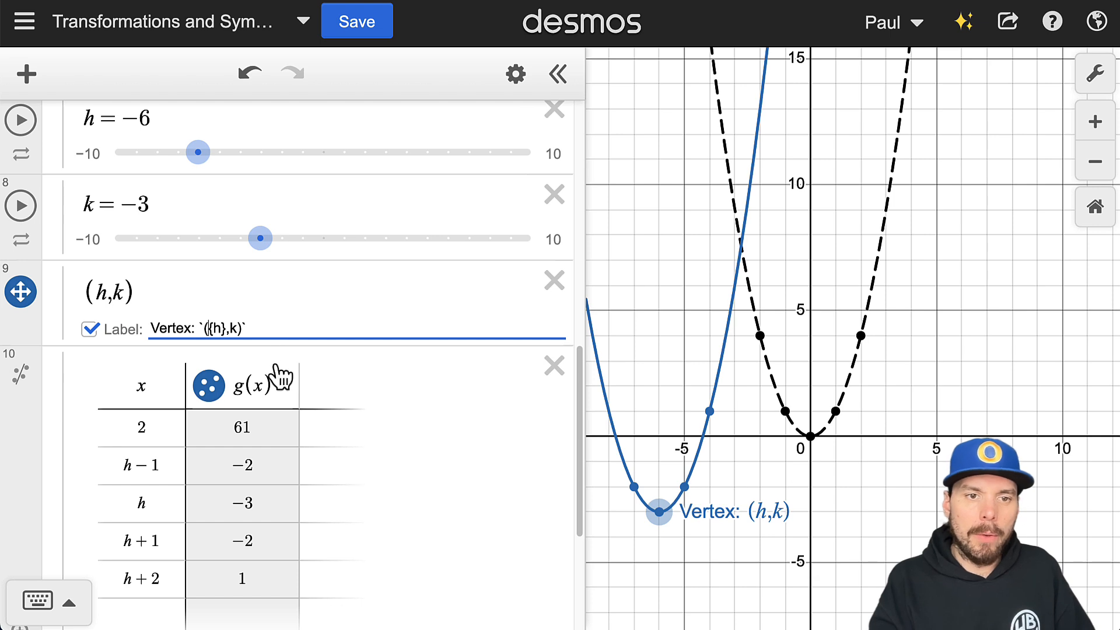
type("$")
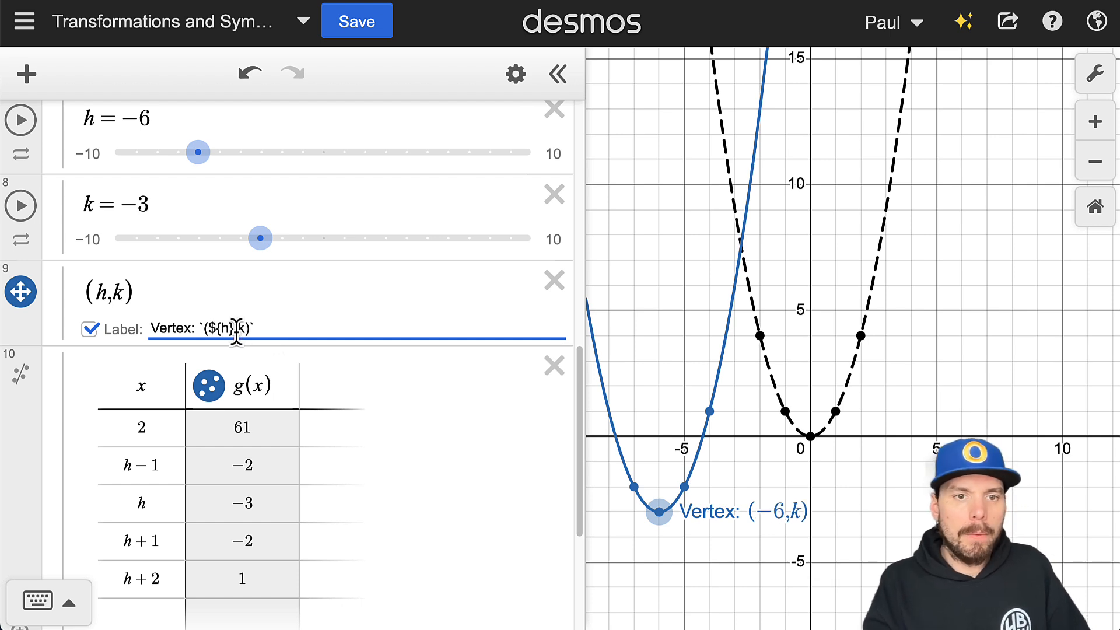
type("${")
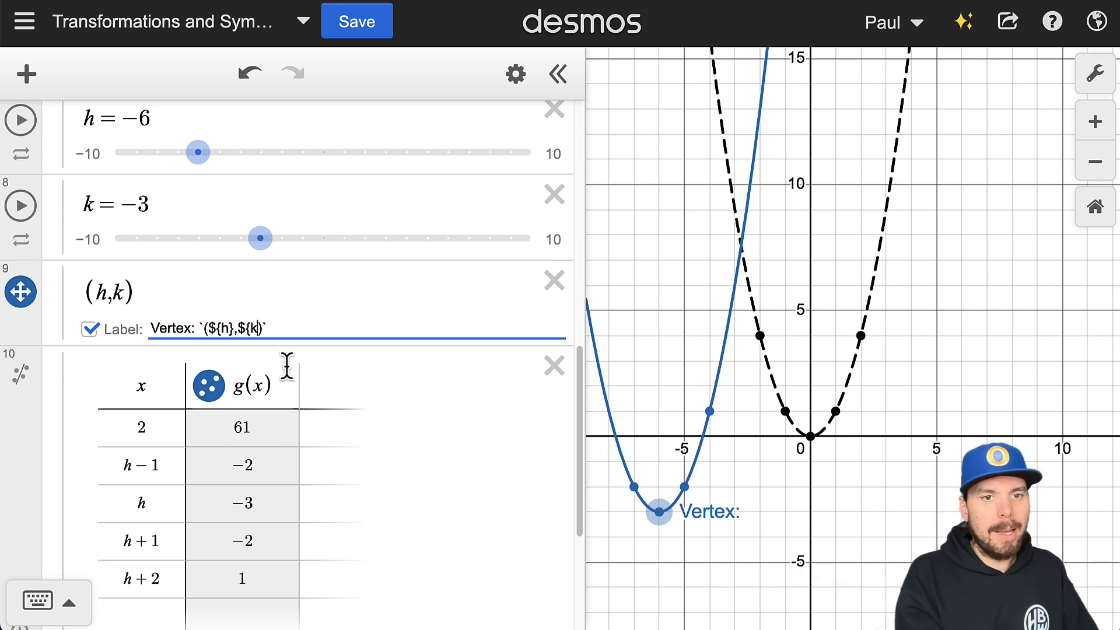
type("}")
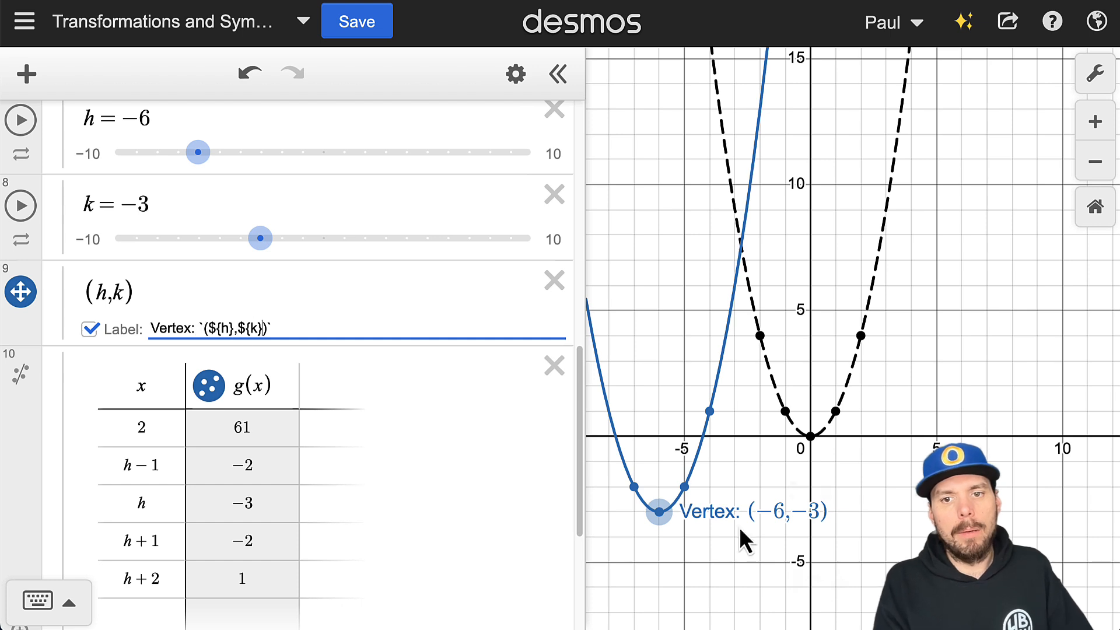
Step: Move the labelled vertex point to (−4, −4) to test the dynamic coordinates
left_click_drag(754, 486, 855, 469)
left_click_drag(758, 483, 814, 514)
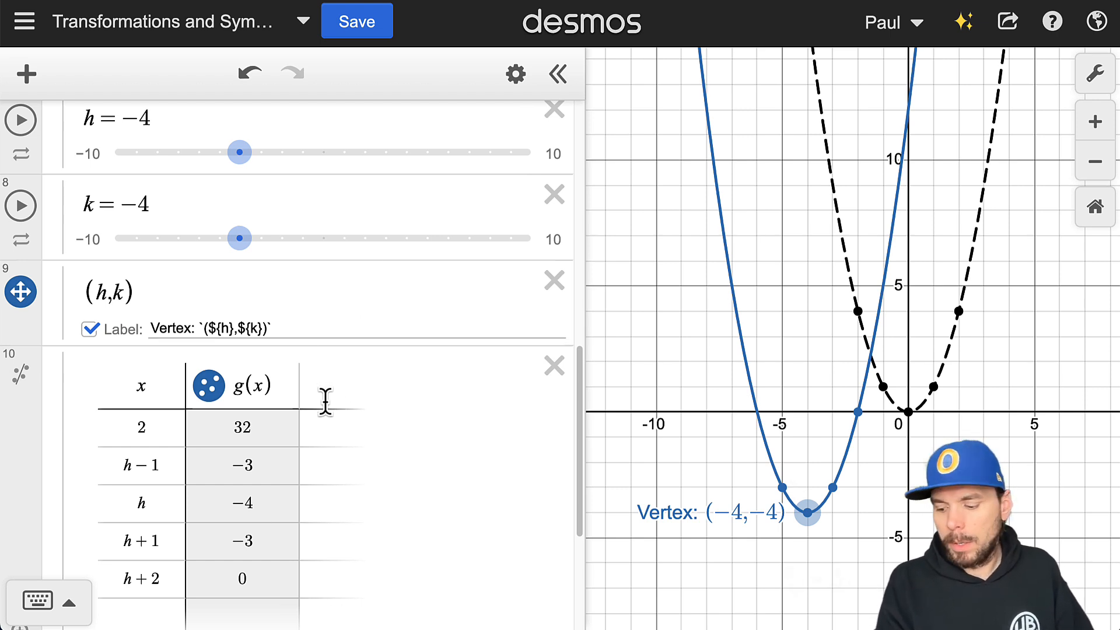
scroll(297, 487, "down", 5)
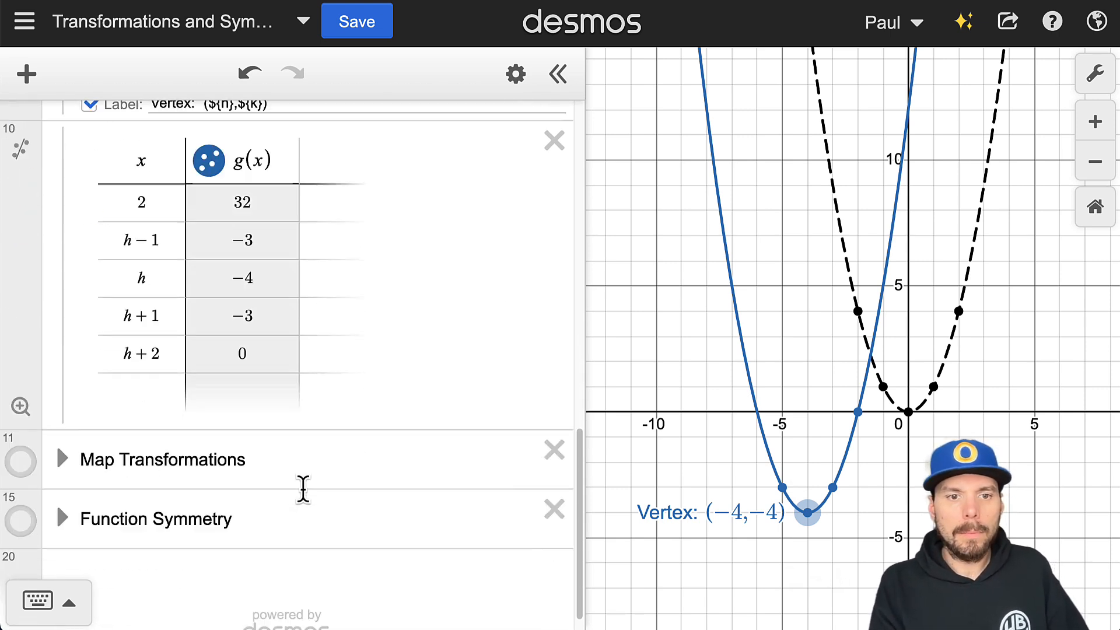
scroll(307, 490, "up", 4)
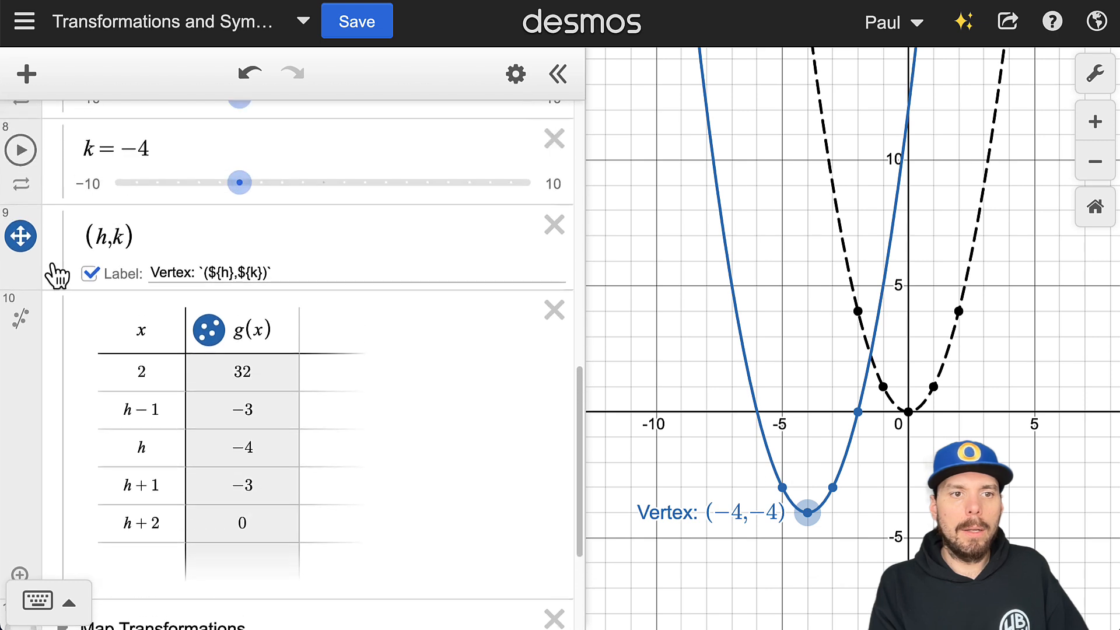
scroll(308, 450, "down", 2)
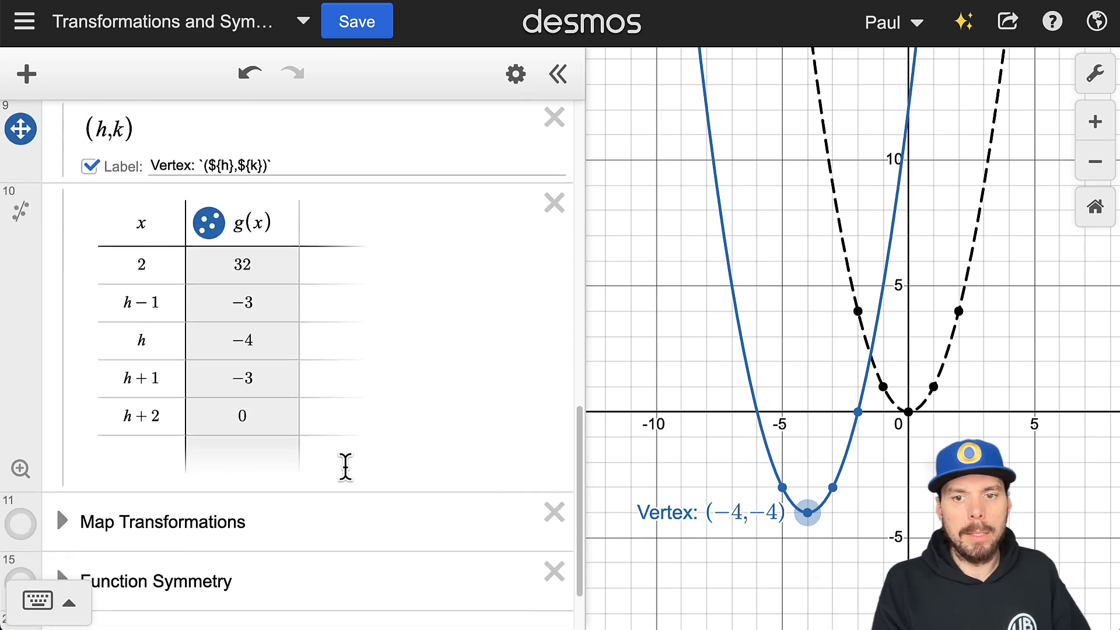
scroll(329, 455, "up", 1)
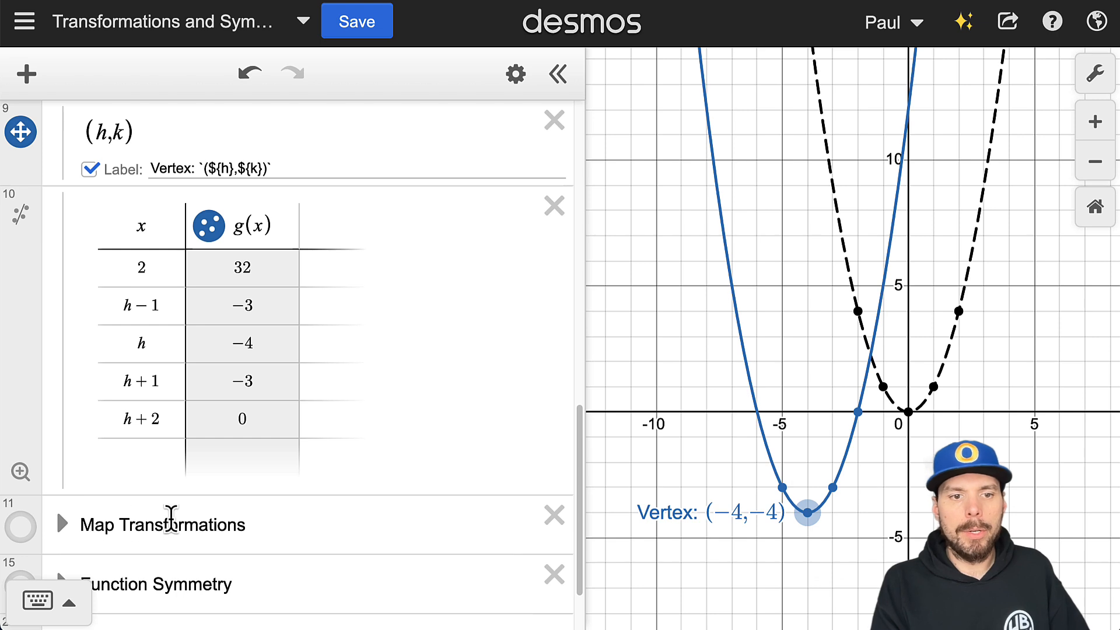
Step: Collapse the Graph Transformations folder, then expand the Map Transformations folder and show its points on the graph
scroll(165, 496, "up", 8)
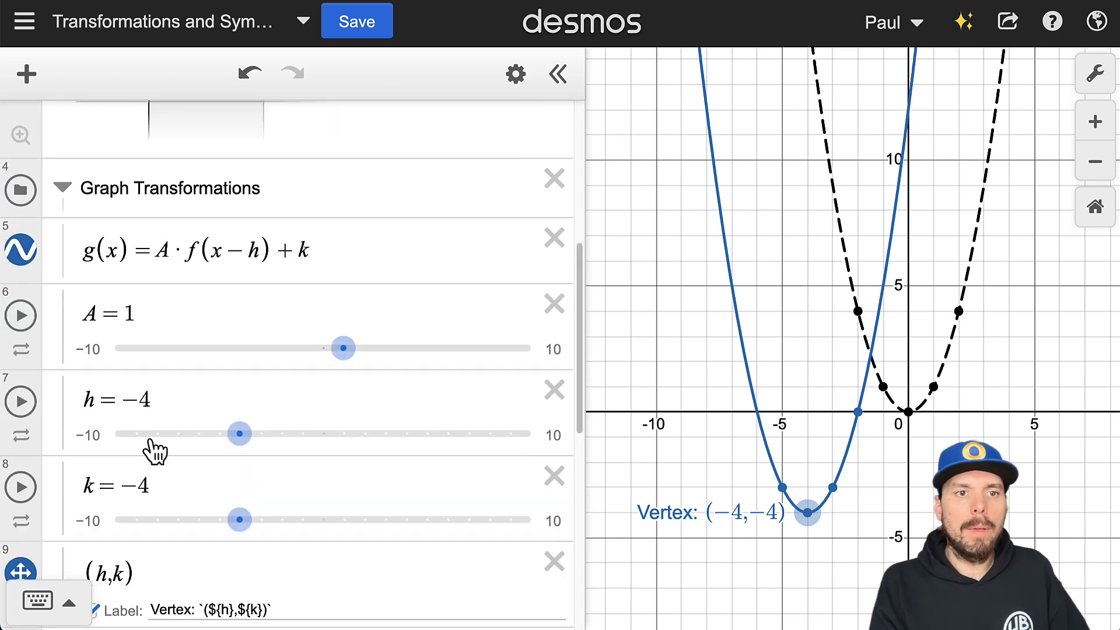
left_click(64, 211)
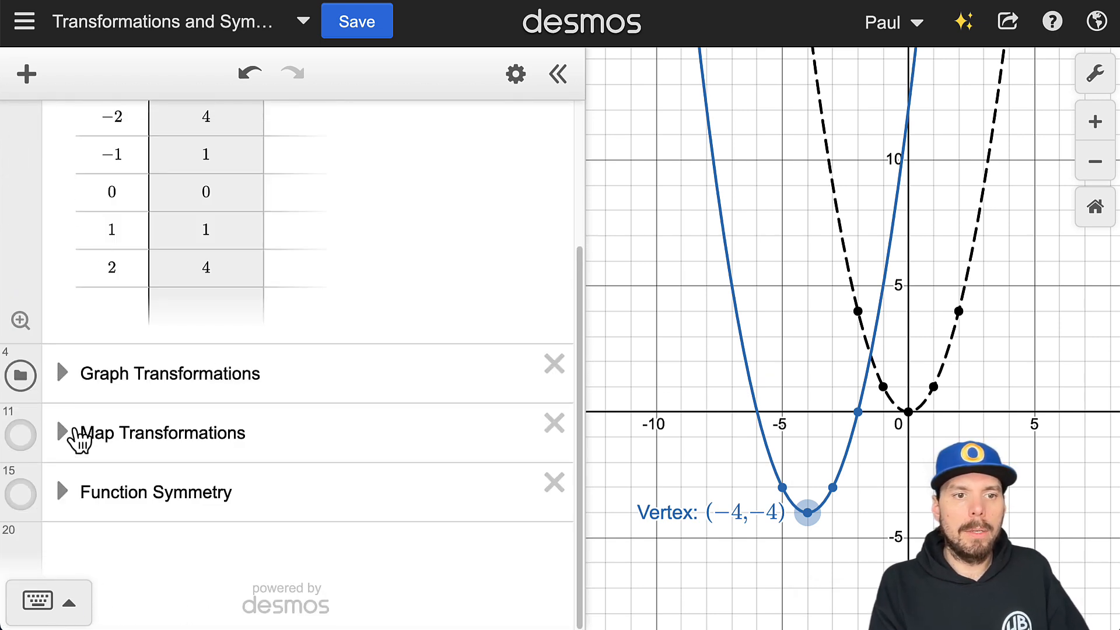
left_click(62, 433)
scroll(309, 414, "down", 4)
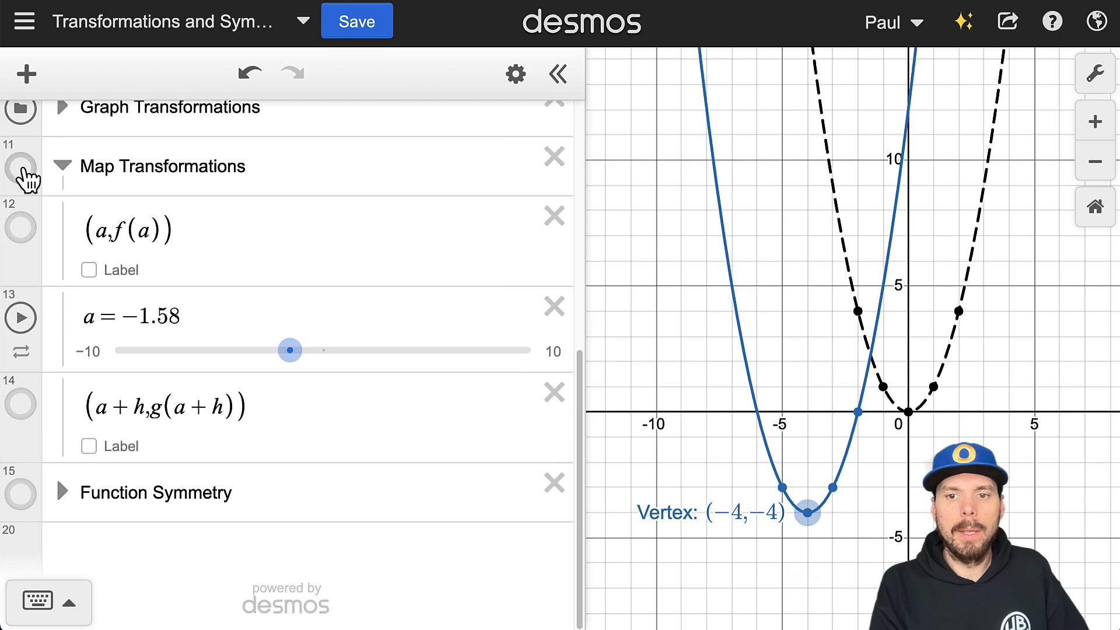
left_click(23, 170)
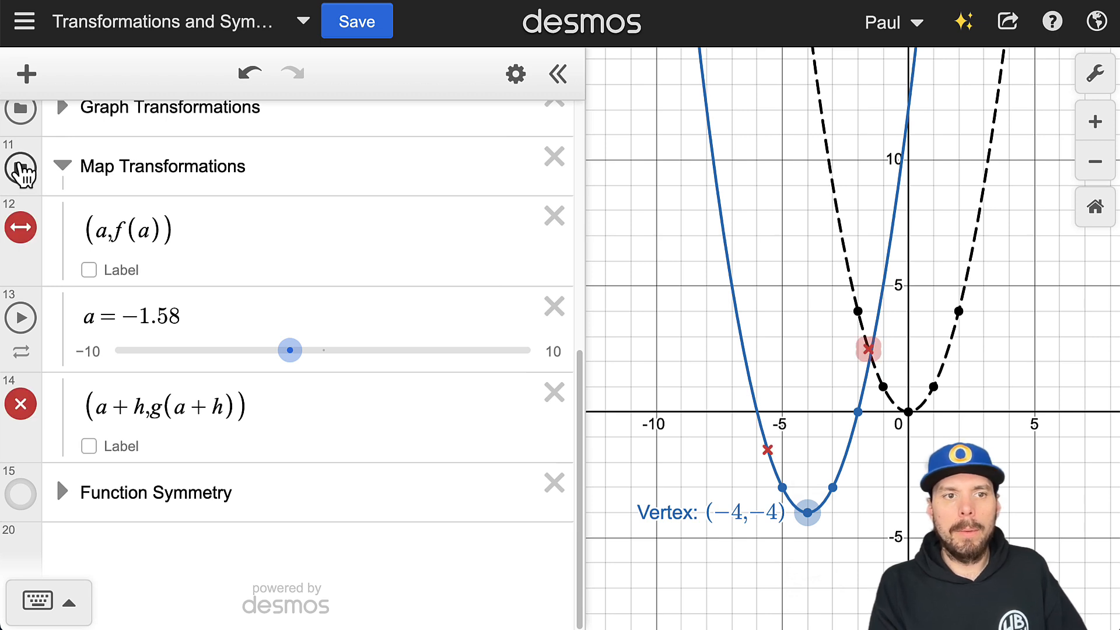
left_click(22, 169)
left_click(21, 169)
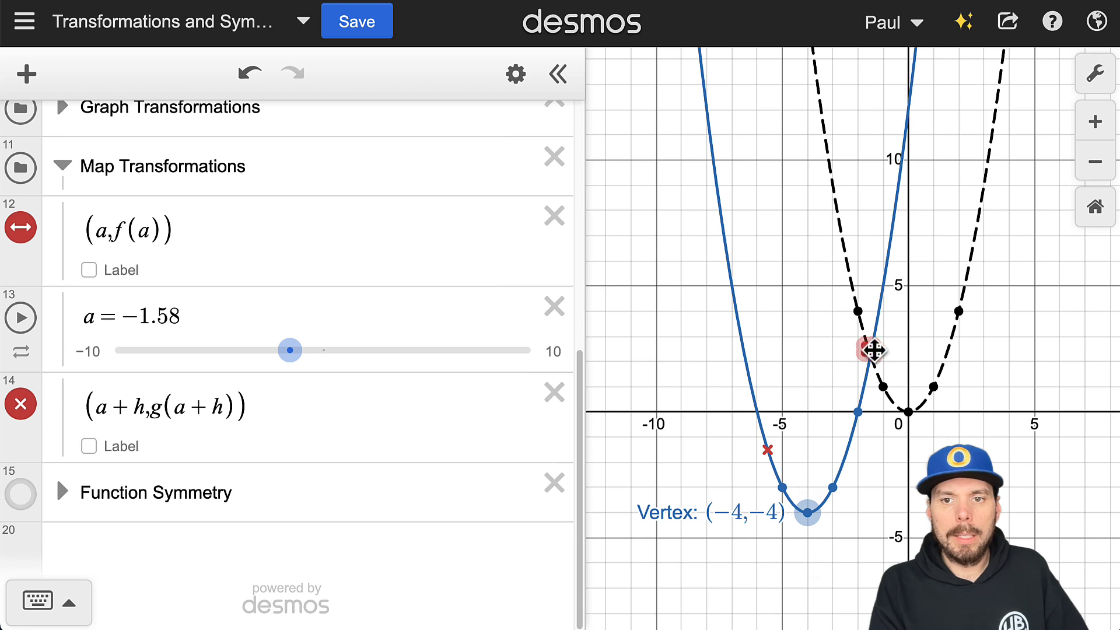
Step: Inspect the point style and drag settings of (a, f(a)), and slide that point along f(x) to a = −2.86
left_click_drag(869, 352, 840, 230)
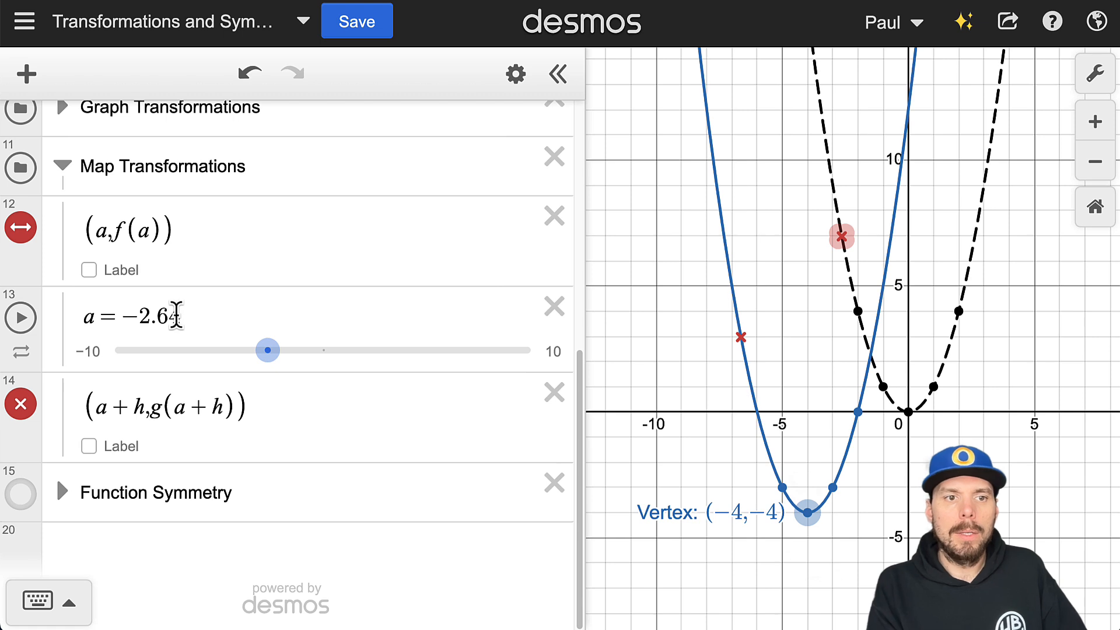
left_click_drag(196, 239, 82, 256)
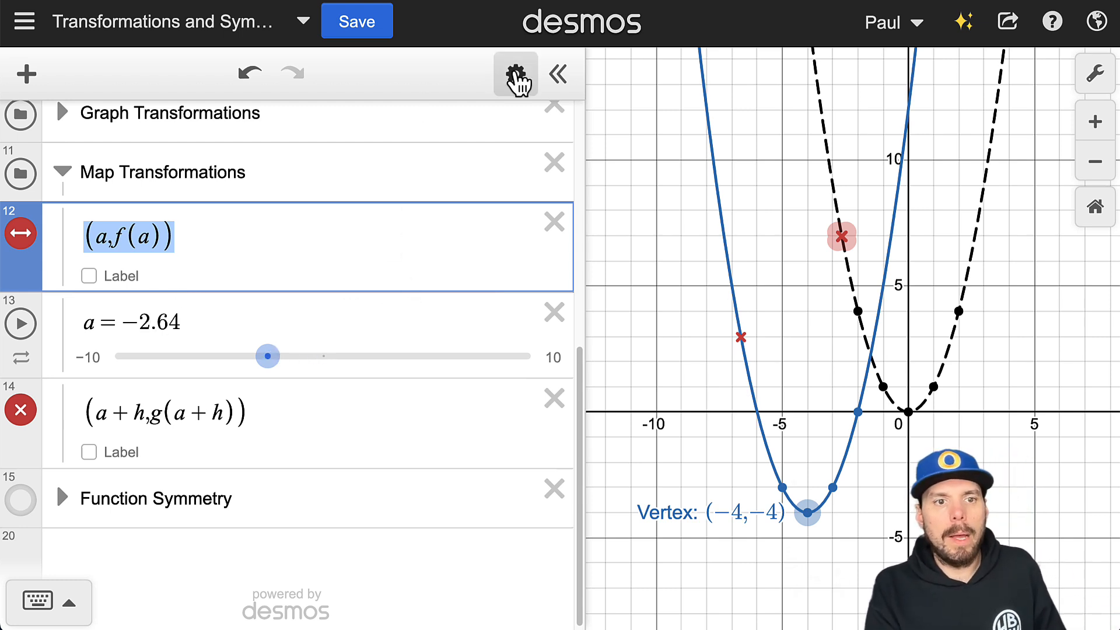
left_click(515, 74)
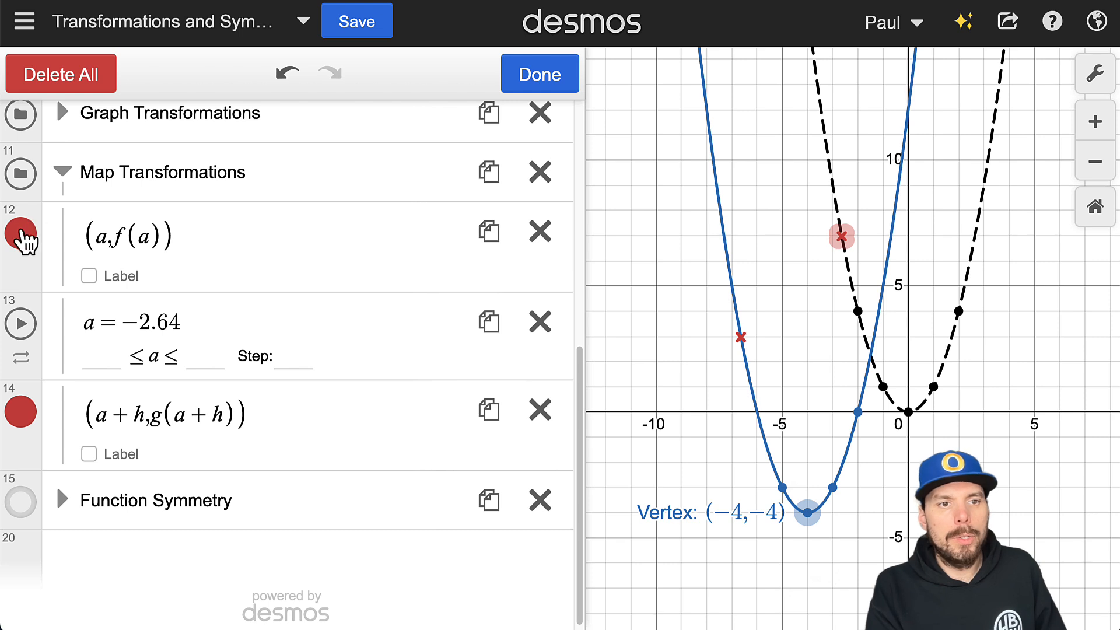
left_click(21, 235)
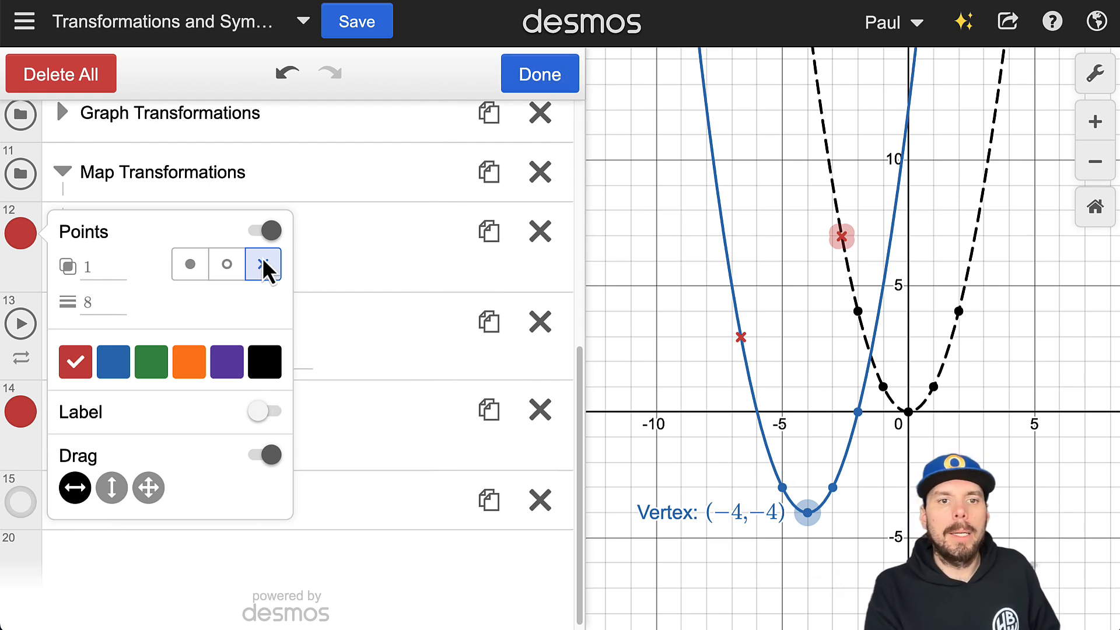
left_click(513, 73)
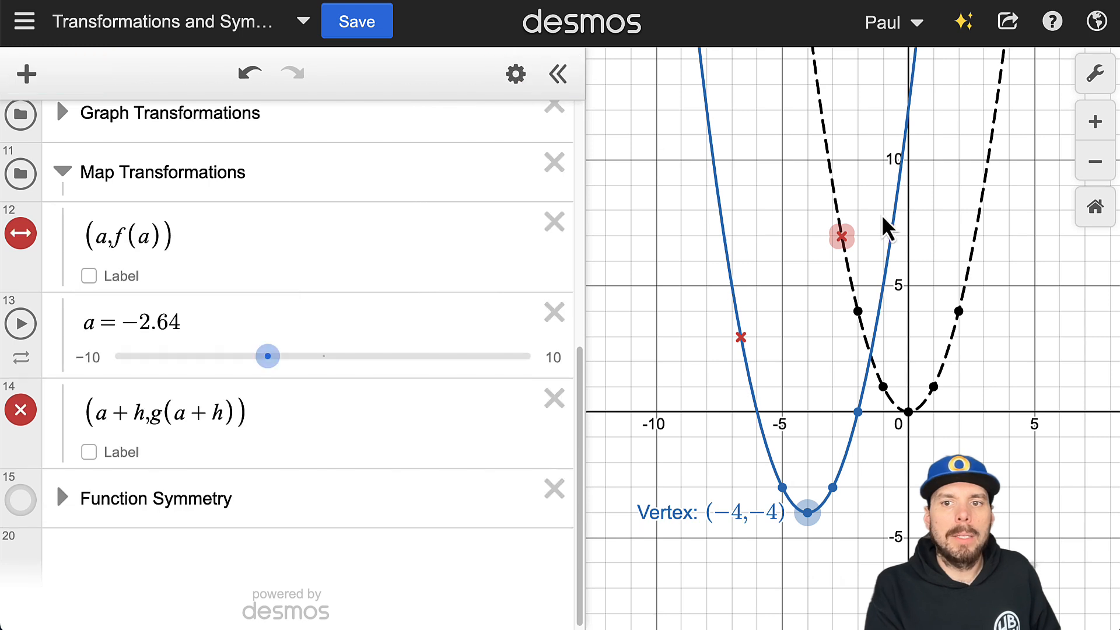
left_click_drag(846, 241, 836, 264)
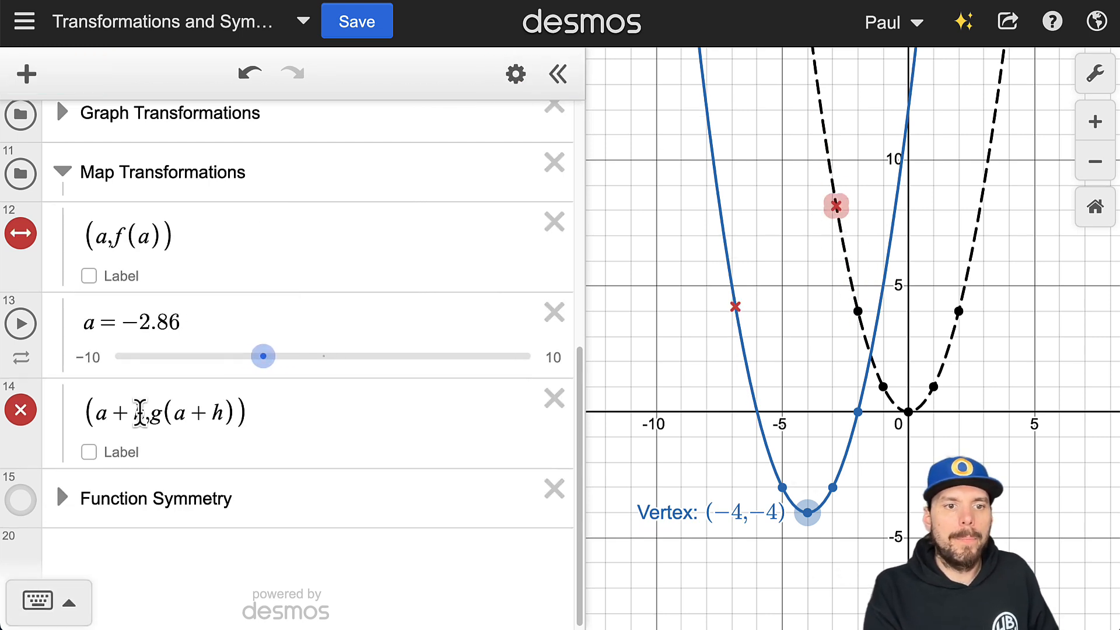
Step: Compare the a + h coordinate of the mapped point (a+h, g(a+h)) with the x − h input in the definition of g(x)
left_click_drag(143, 412, 113, 420)
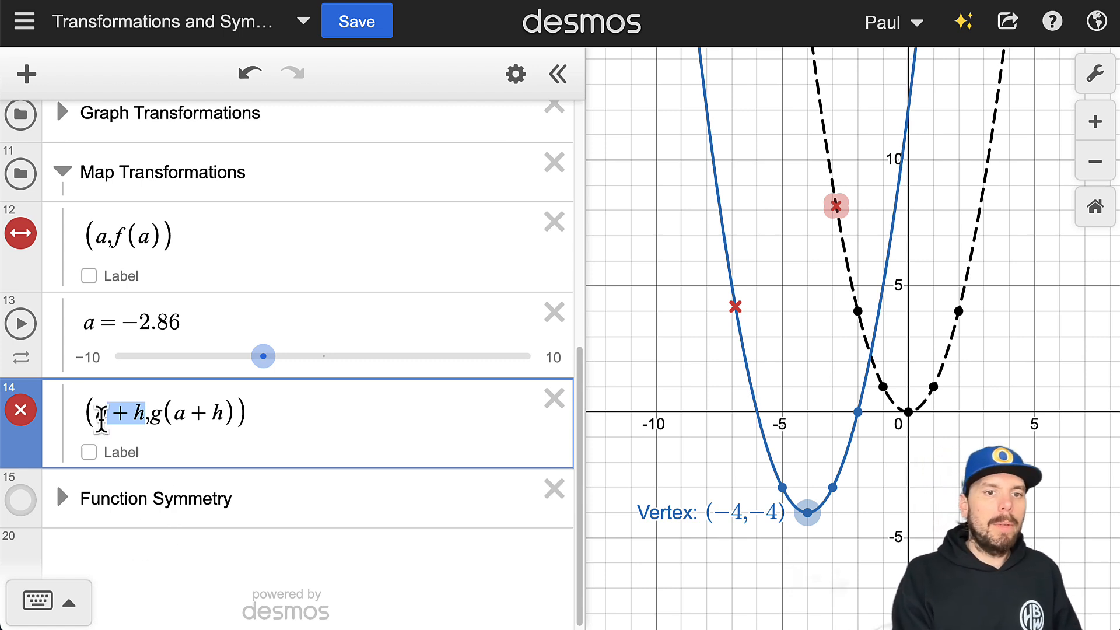
left_click_drag(140, 412, 90, 412)
left_click(58, 113)
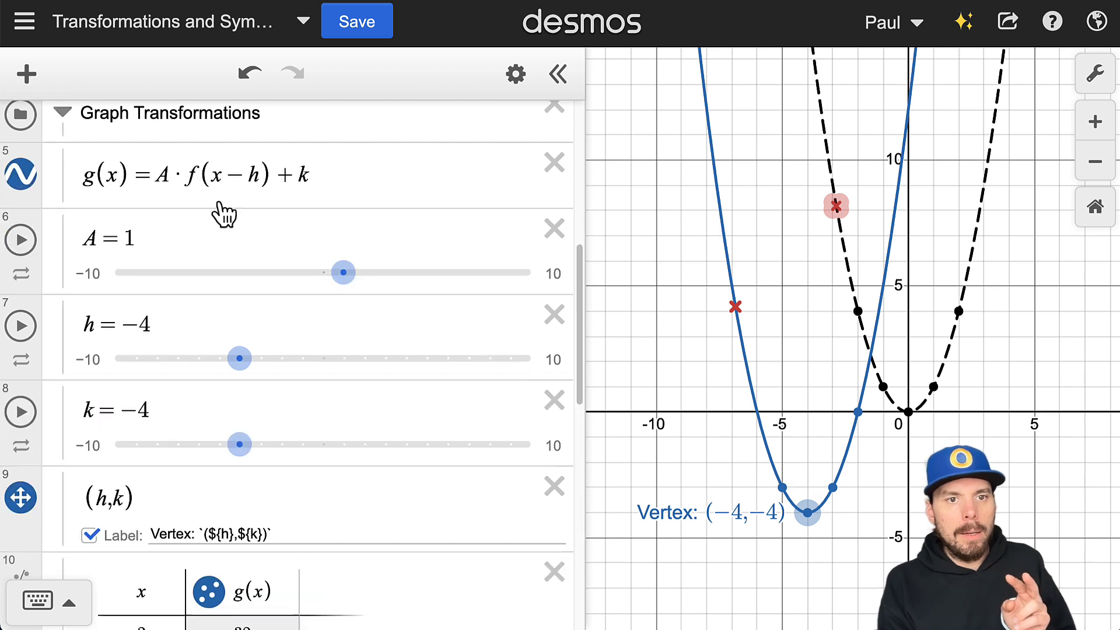
left_click_drag(275, 181, 209, 222)
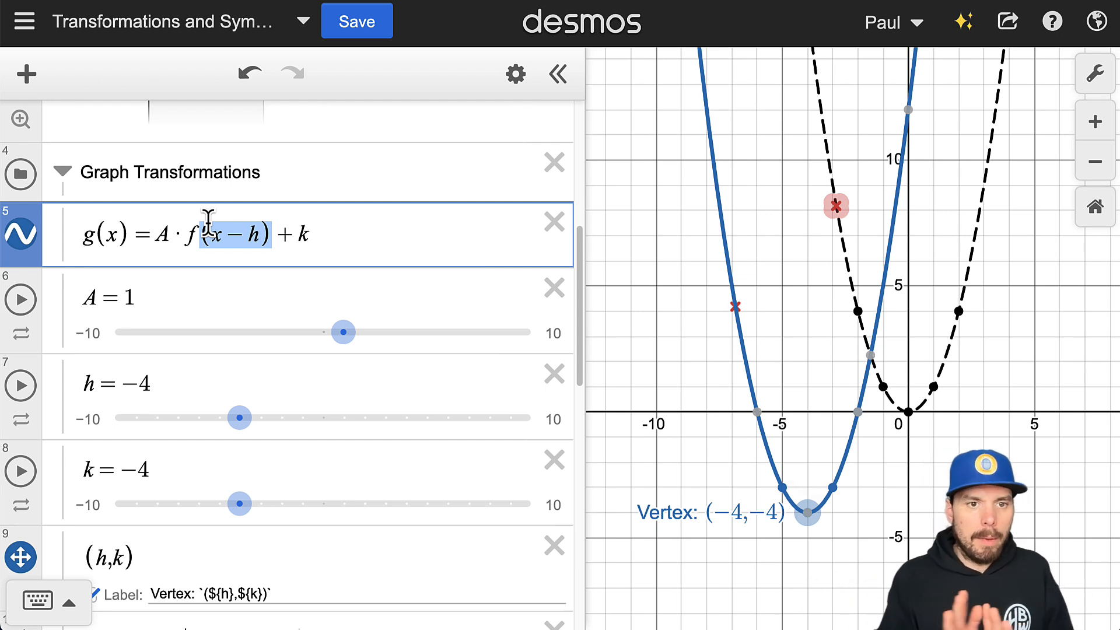
left_click_drag(248, 232, 209, 232)
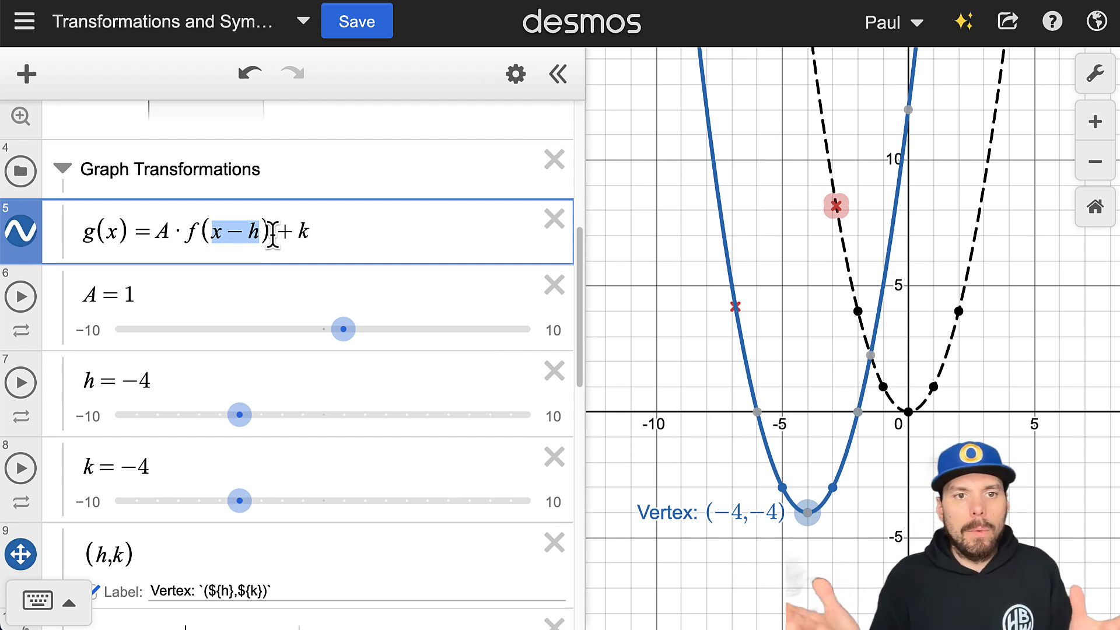
scroll(272, 236, "down", 13)
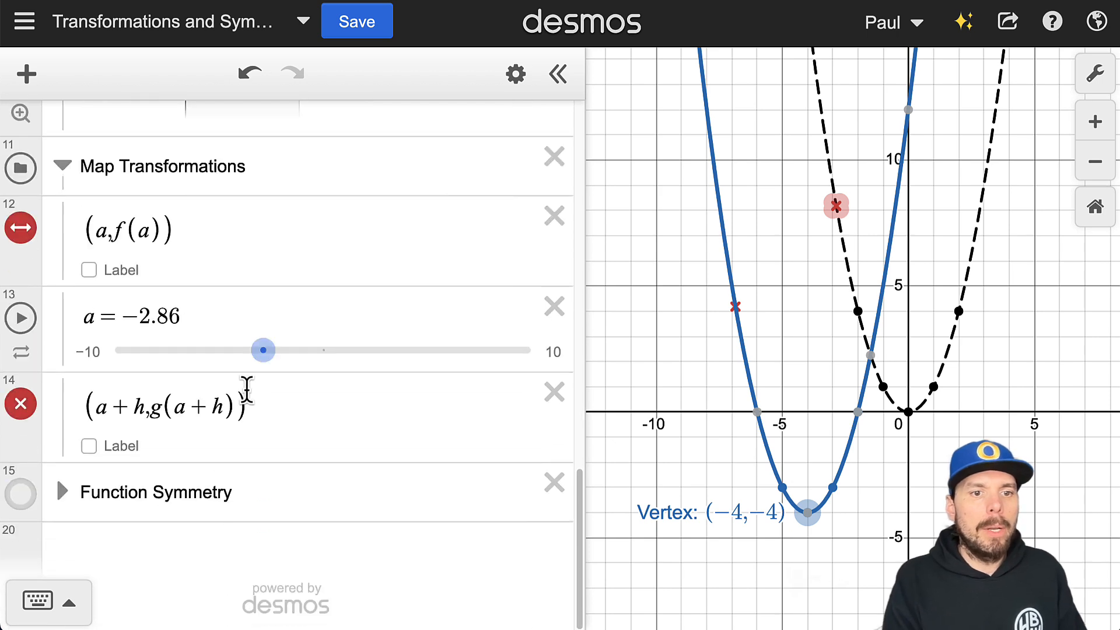
left_click_drag(146, 407, 95, 409)
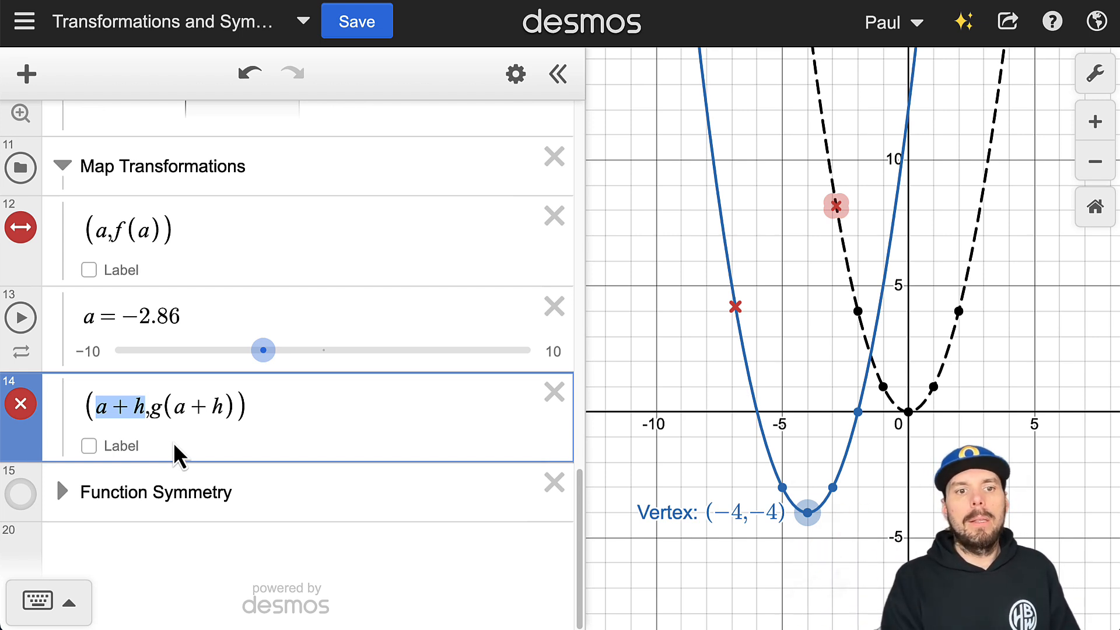
Step: Move the (a, f(a)) point to a = −3 and collapse the Map Transformations folder
mouse_move(836, 205)
left_mouse_down()
mouse_move(849, 260)
mouse_move(832, 186)
left_mouse_up()
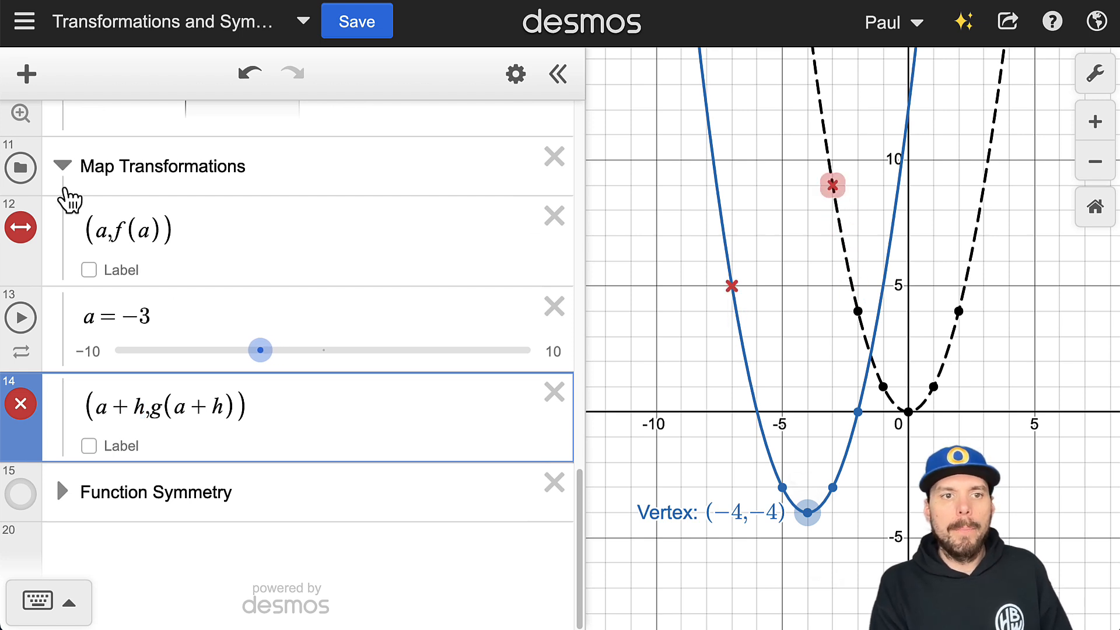
left_click(62, 165)
Step: Move the labelled vertex point to (−7, −6) and set A to −1.4
scroll(212, 333, "up", 6)
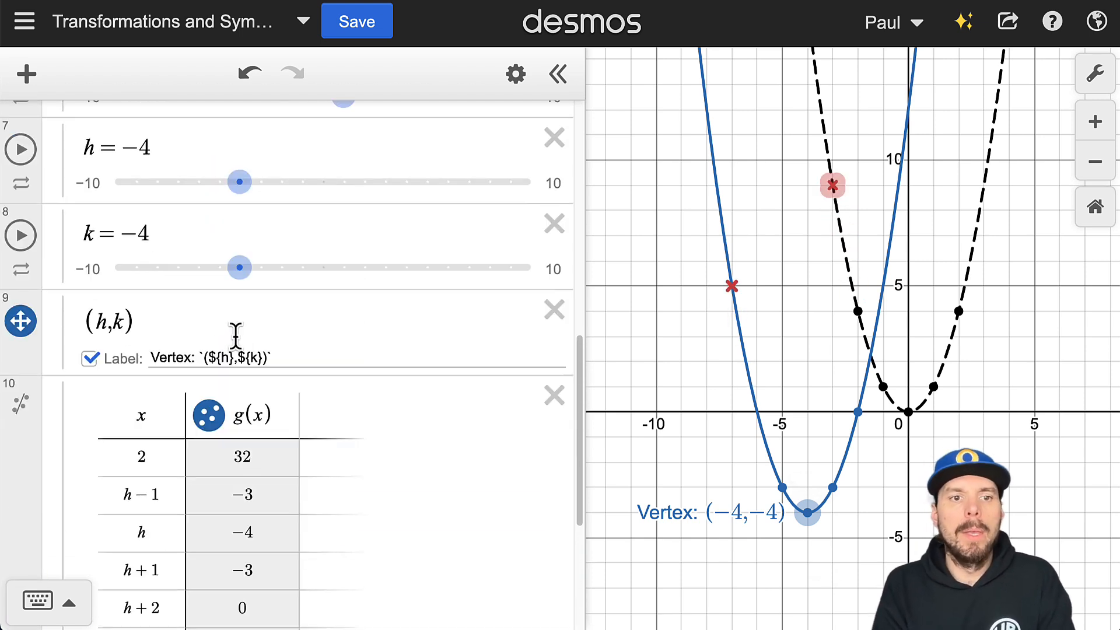
scroll(242, 352, "up", 3)
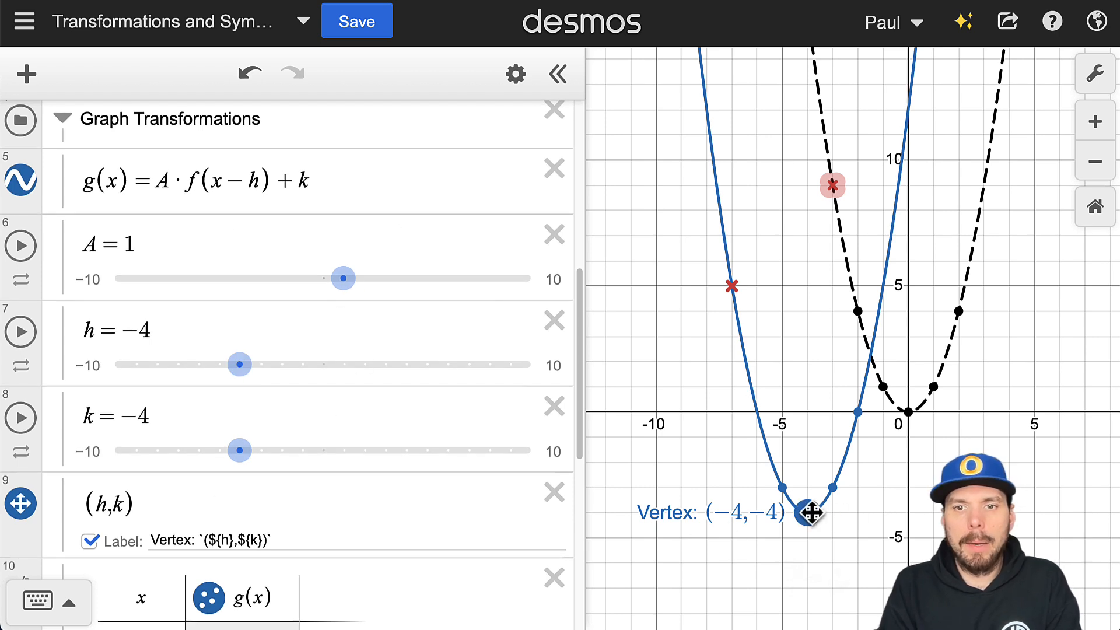
left_click_drag(811, 512, 732, 513)
left_click_drag(740, 527, 732, 560)
left_click_drag(343, 279, 298, 308)
Step: Move the vertex point to (10, 21), and slide (a, f(a)) along the dashed parabola to test how its mapped point follows on g(x)
scroll(816, 379, "down", 5)
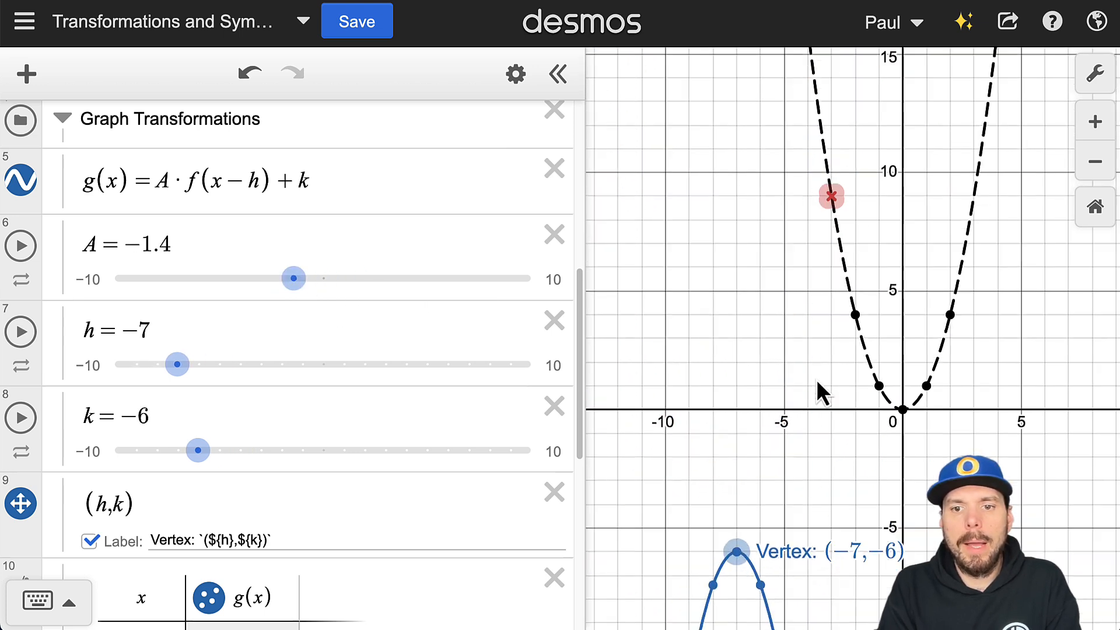
left_click_drag(788, 489, 1009, 137)
left_click(965, 303)
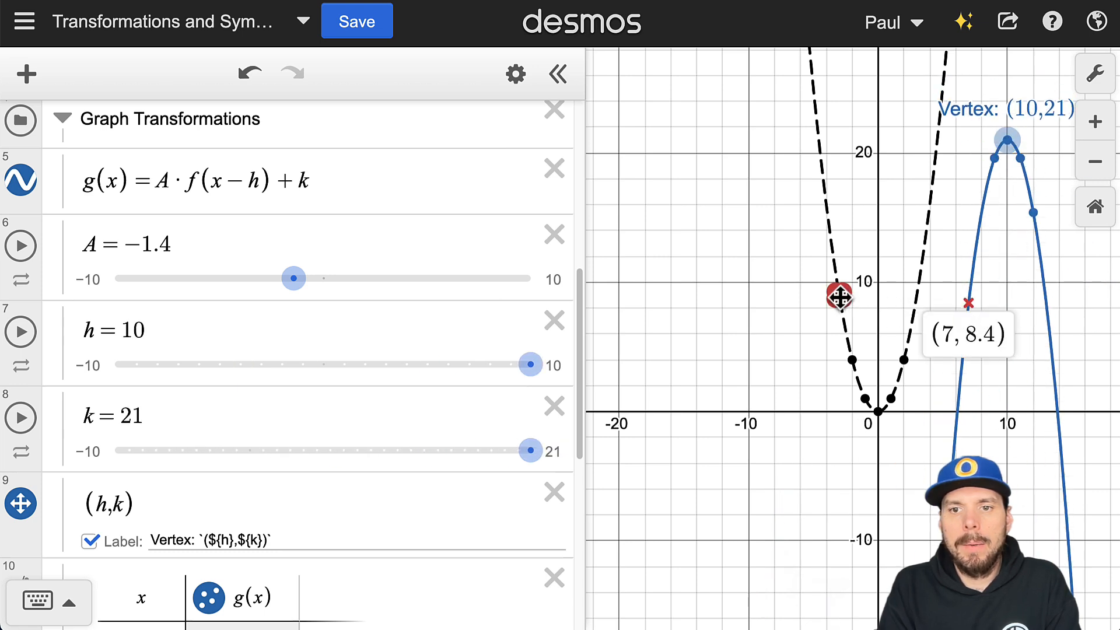
left_click_drag(840, 293, 844, 320)
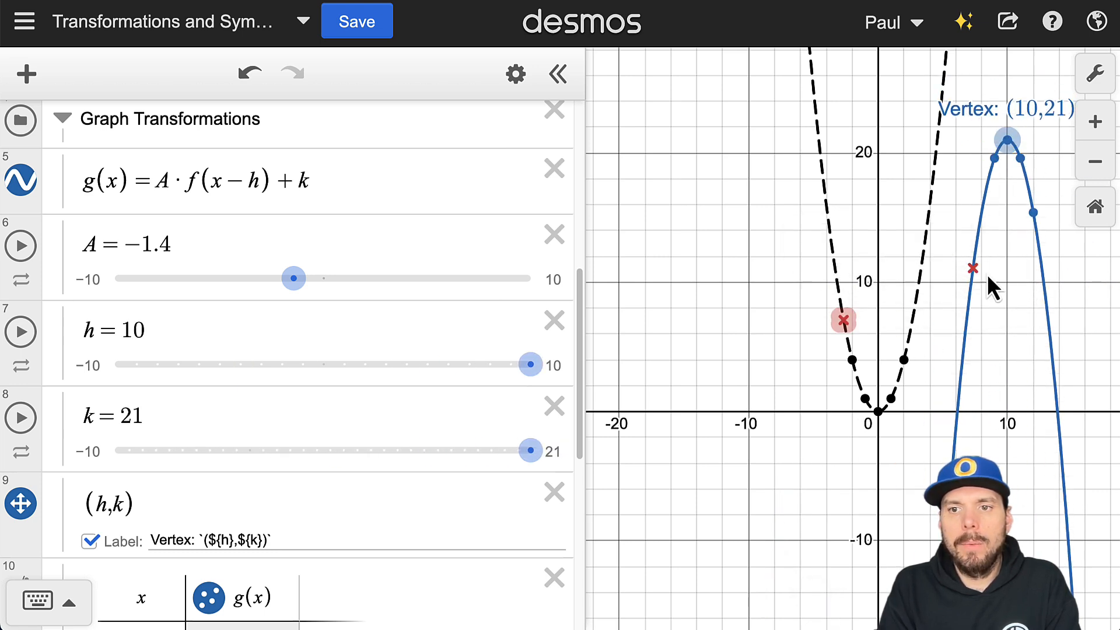
left_click_drag(840, 318, 864, 398)
left_click_drag(789, 341, 836, 349)
Step: Collapse the Graph Transformations folder and hide both the Map Transformations and Graph Transformations folders from the graph
left_click(65, 116)
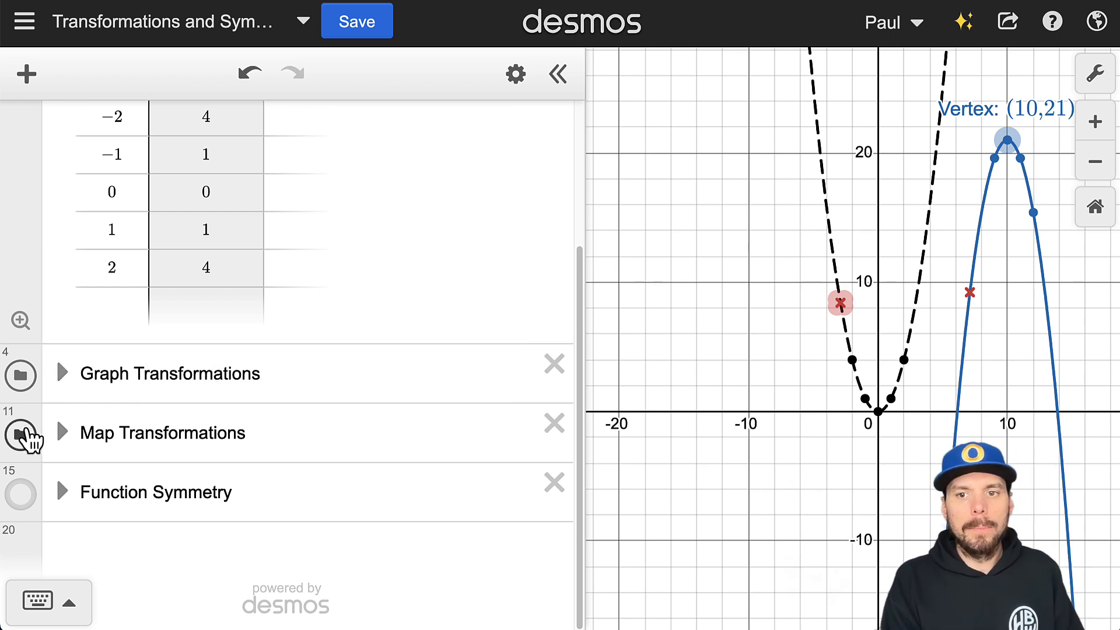
left_click(22, 437)
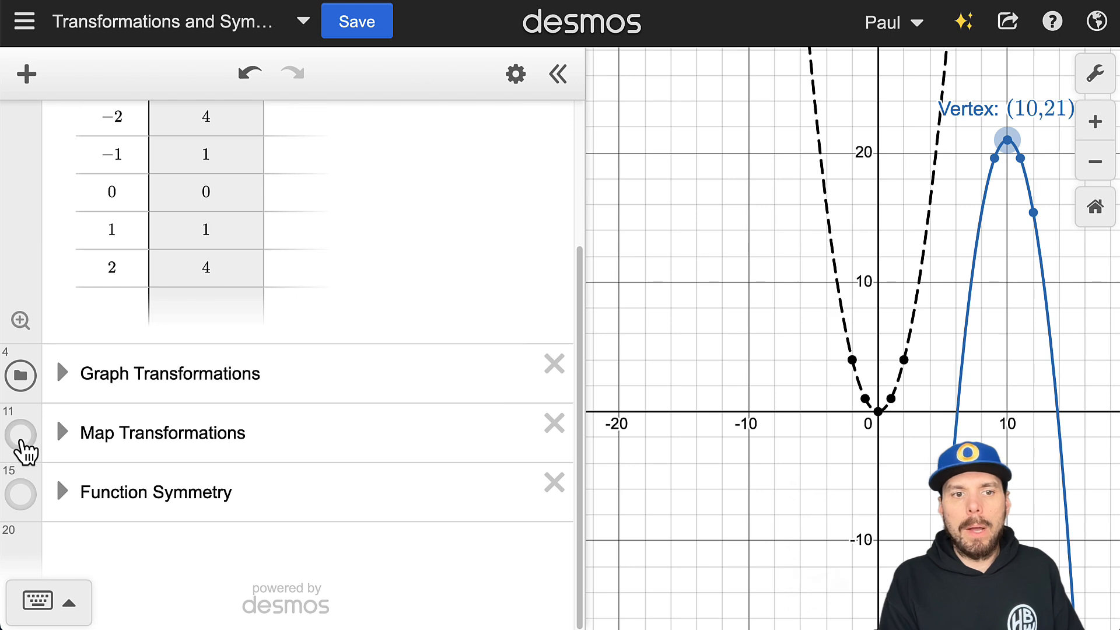
scroll(96, 368, "up", 1)
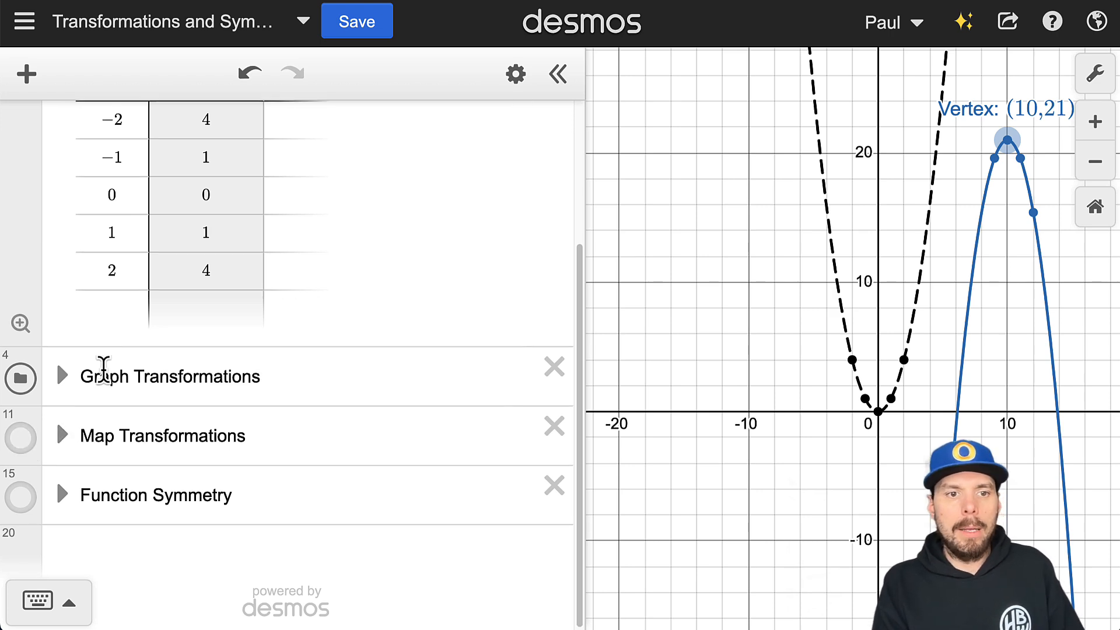
left_click(20, 399)
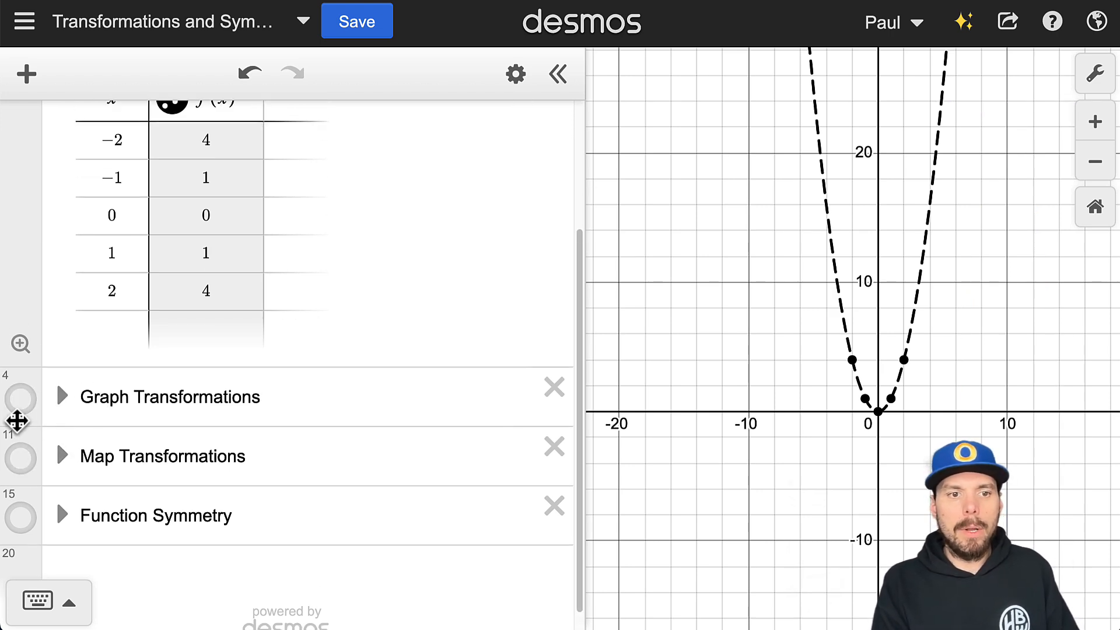
Step: Show the Function Symmetry folder on the graph and expand it to read its notes on even and odd functions
scroll(60, 432, "up", 3)
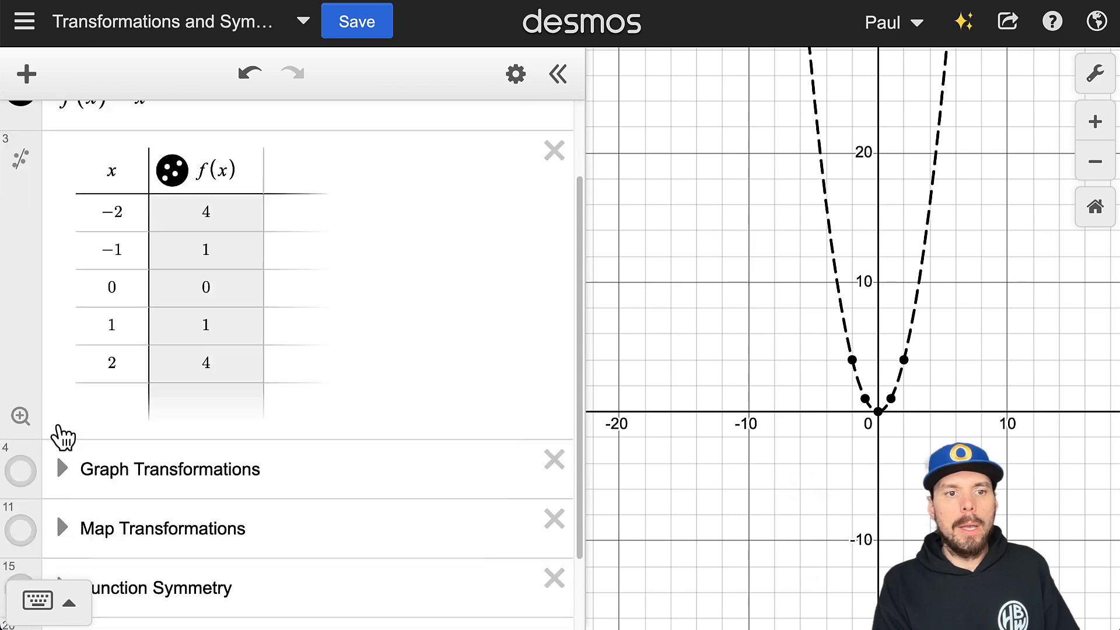
scroll(41, 466, "down", 4)
left_click(20, 493)
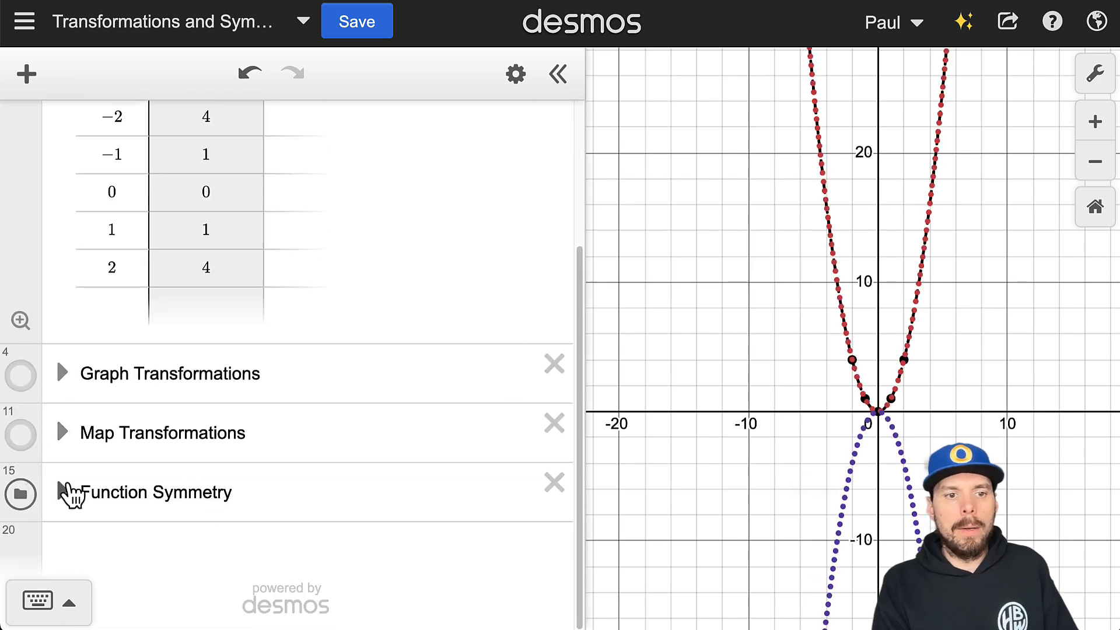
left_click(62, 491)
scroll(101, 470, "down", 5)
scroll(101, 470, "down", 2)
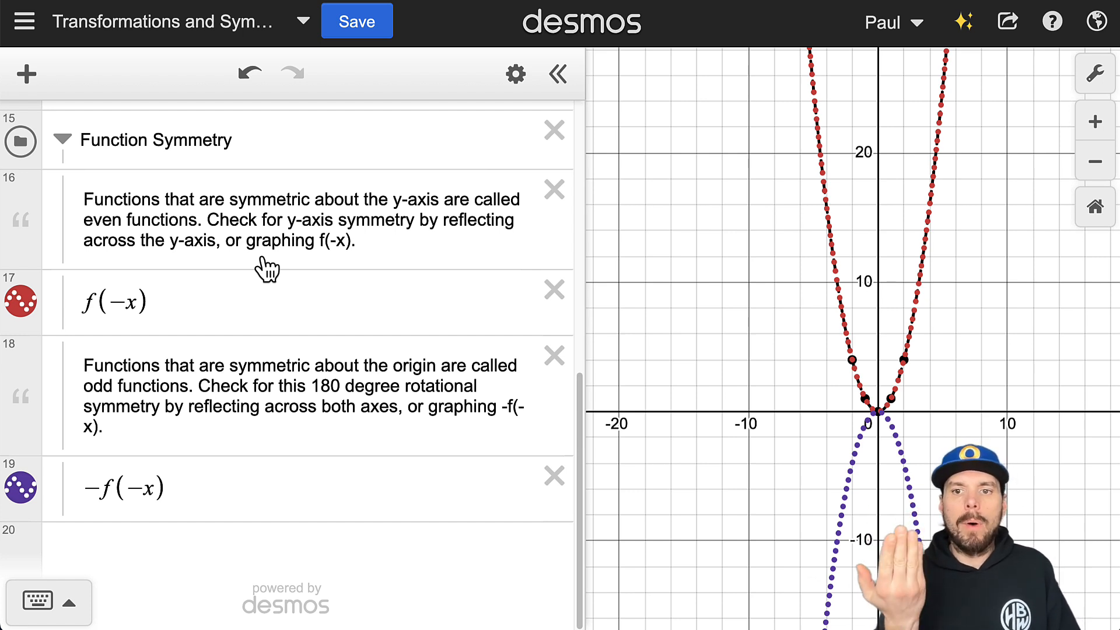
Step: Hide −f(−x), and toggle f(−x) off and on to check f(x) for y-axis symmetry, leaving f(−x) shown
left_click(19, 492)
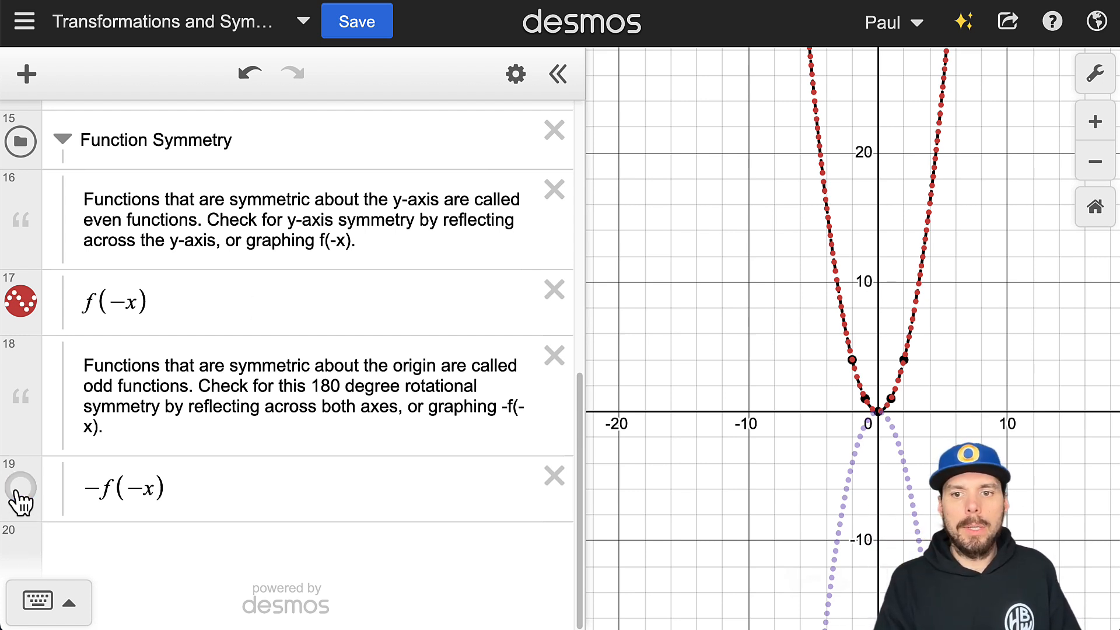
left_click(20, 302)
left_click(21, 303)
left_click(20, 302)
left_click(21, 304)
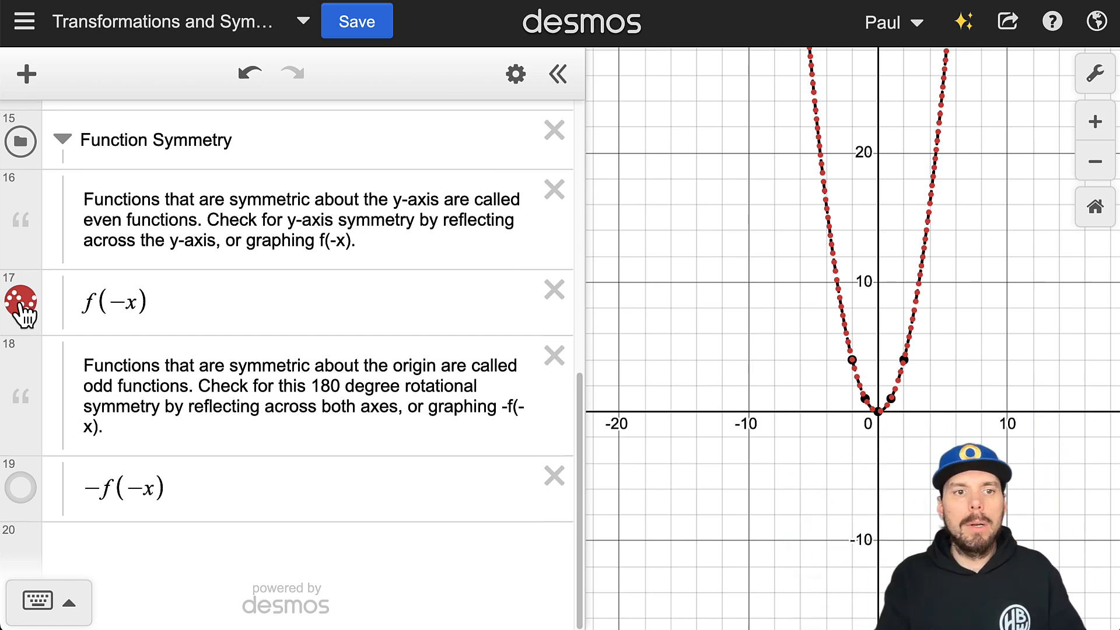
left_click(23, 315)
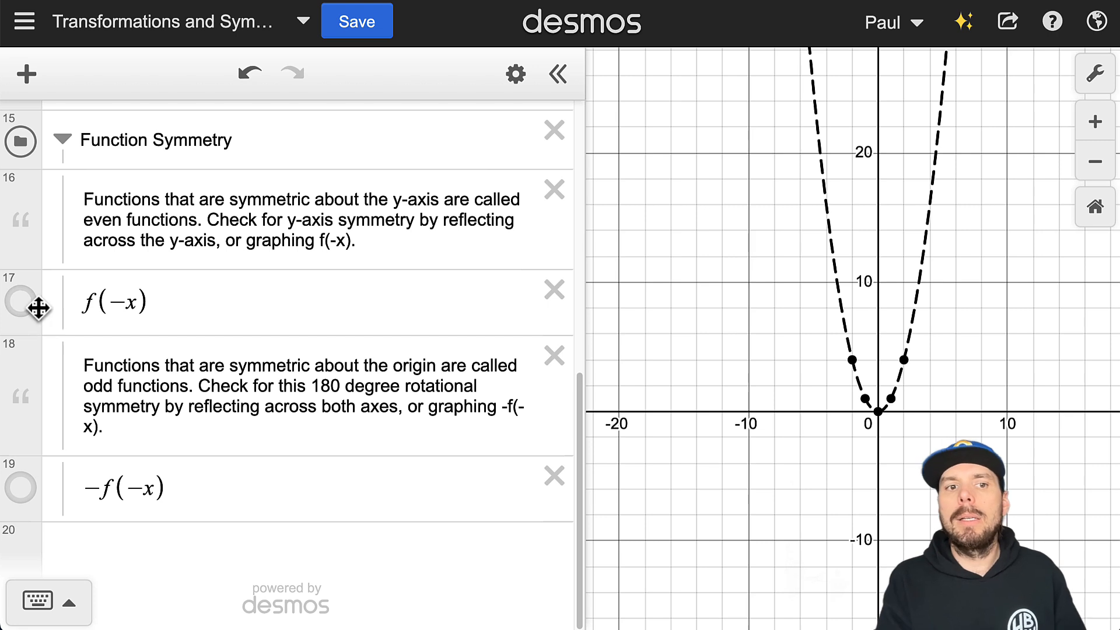
left_click(33, 307)
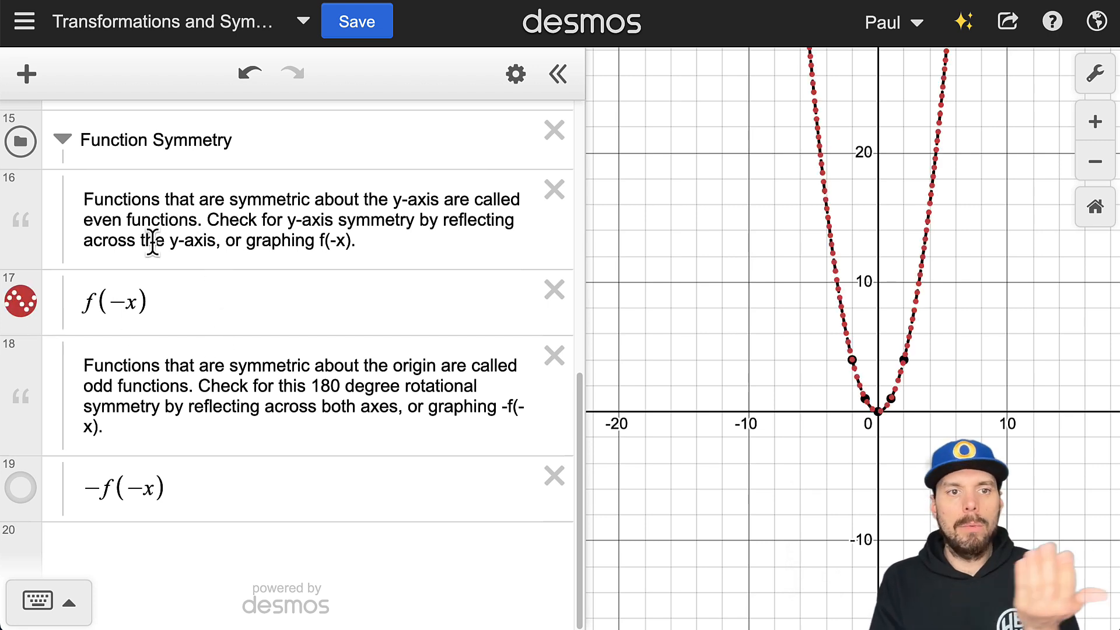
scroll(158, 294, "up", 10)
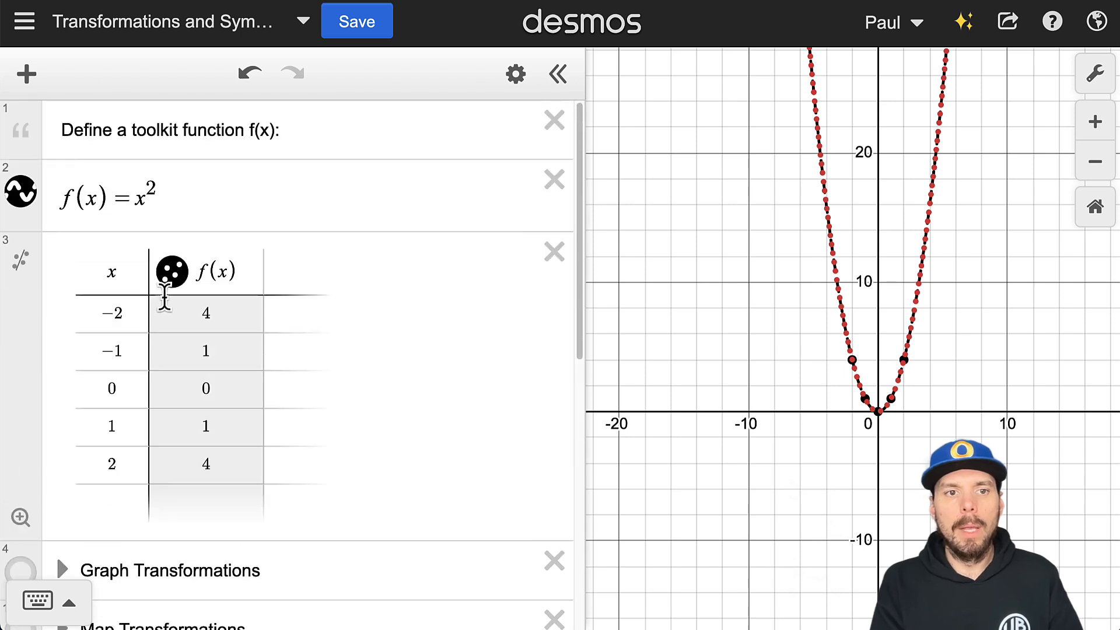
Step: Redefine f(x) as x^4 and as |x| to test each function for y-axis symmetry against f(−x)
double_click(153, 184)
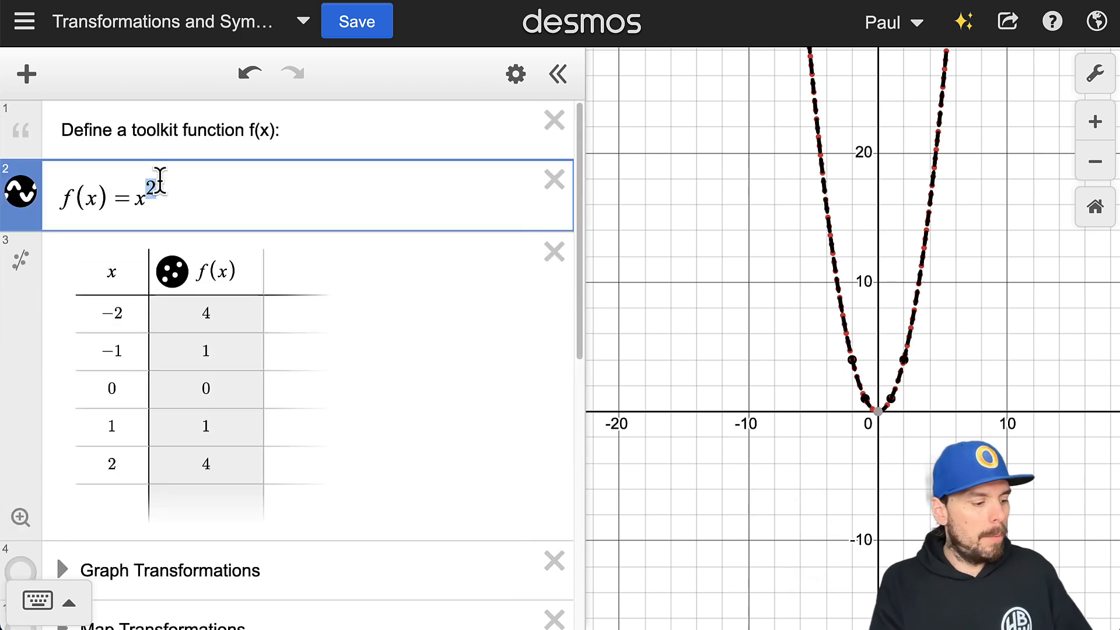
type("4")
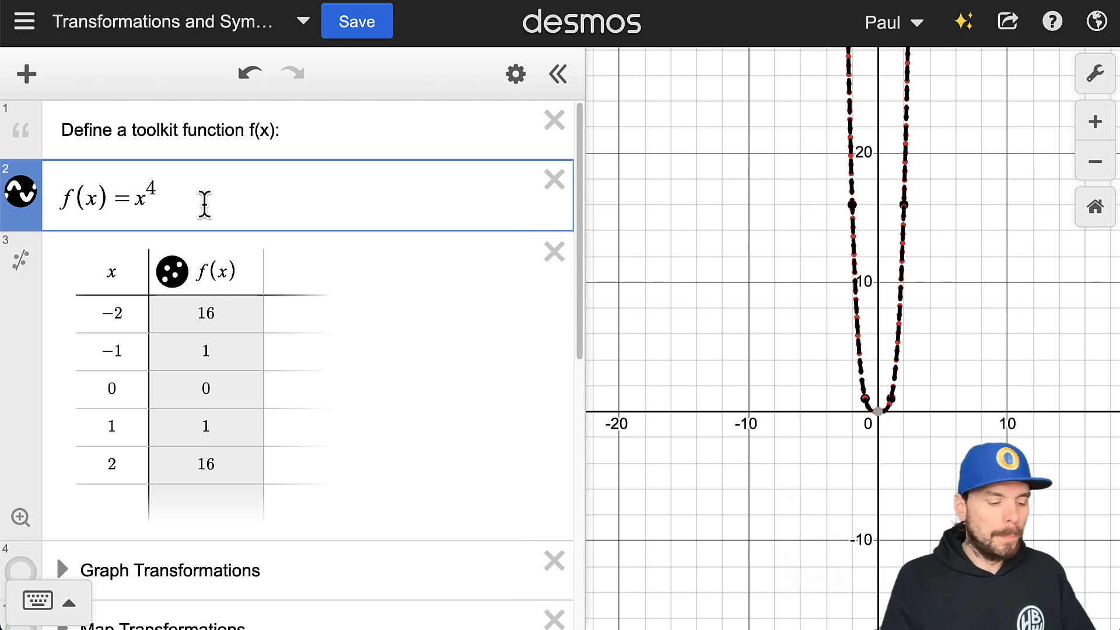
key("BackSpace")
key("BackSpace")
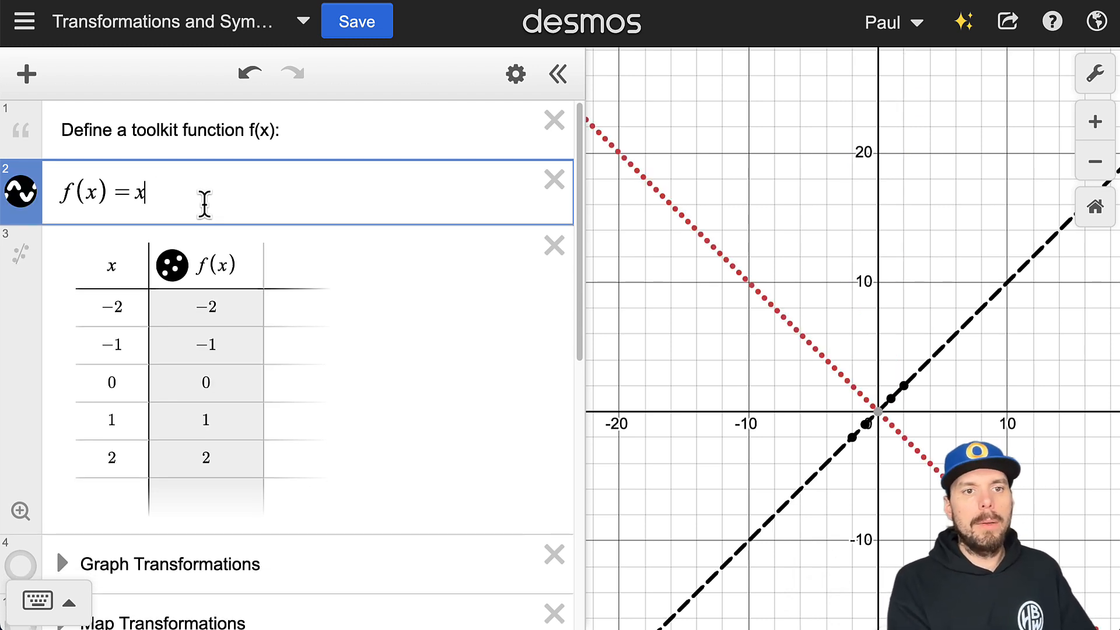
key("BackSpace")
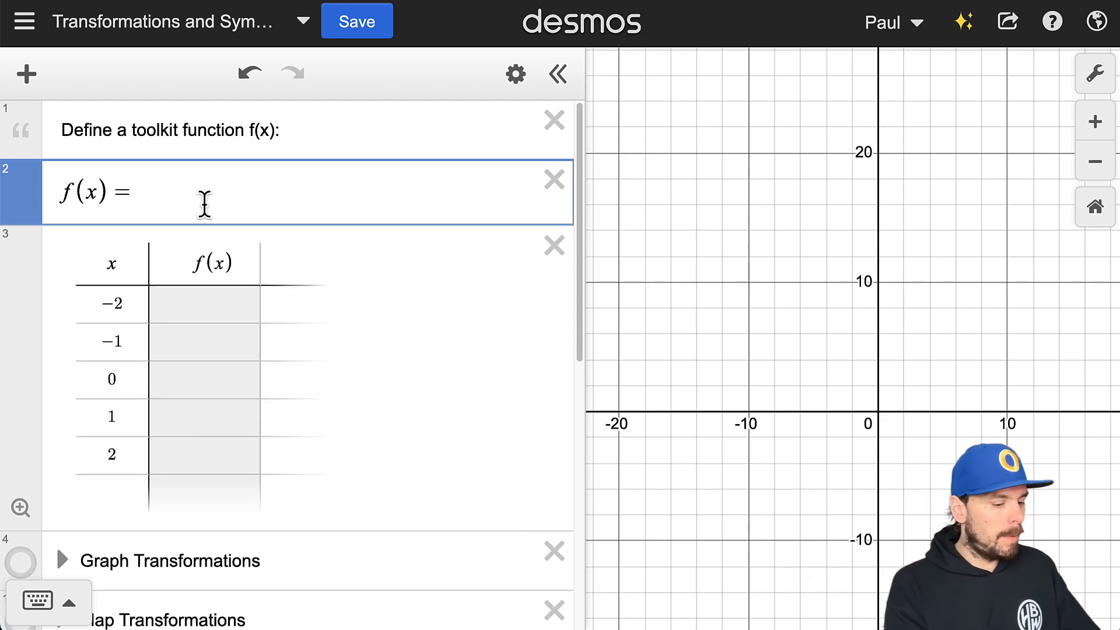
type("|x|")
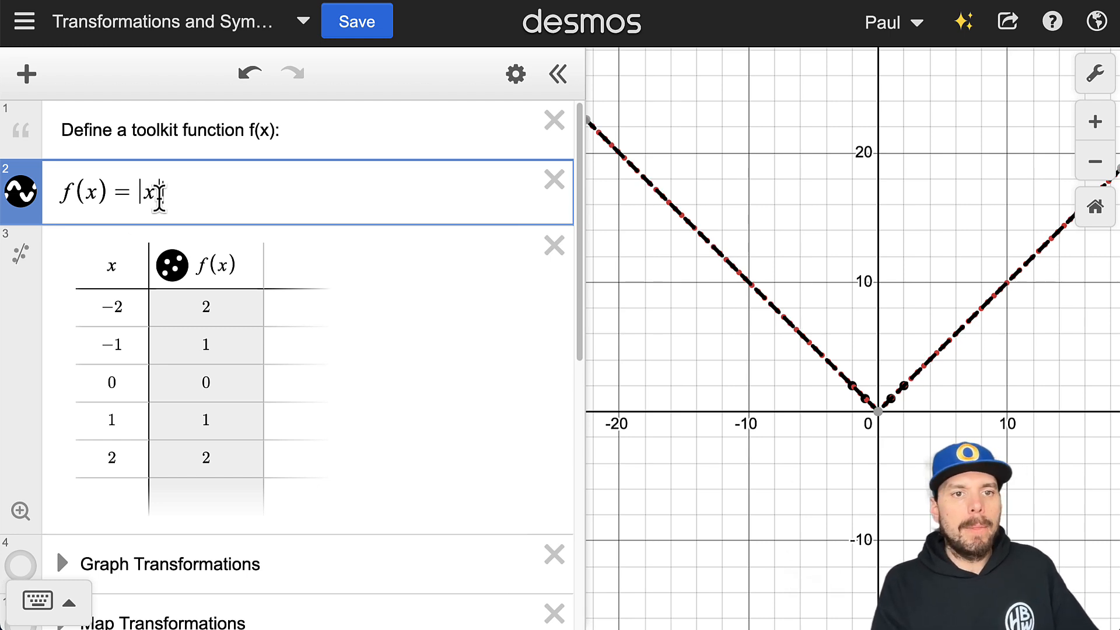
Step: Replace the absolute value definition so that f(x) = x^3
left_click_drag(159, 194, 154, 197)
key("BackSpace")
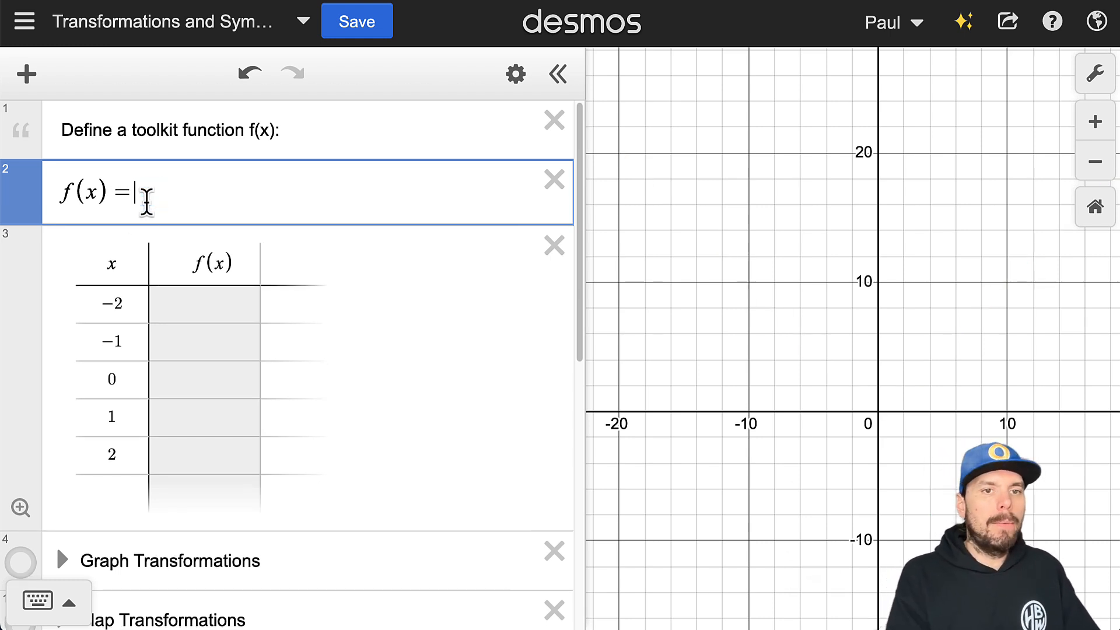
scroll(419, 402, "down", 10)
scroll(419, 402, "down", 1)
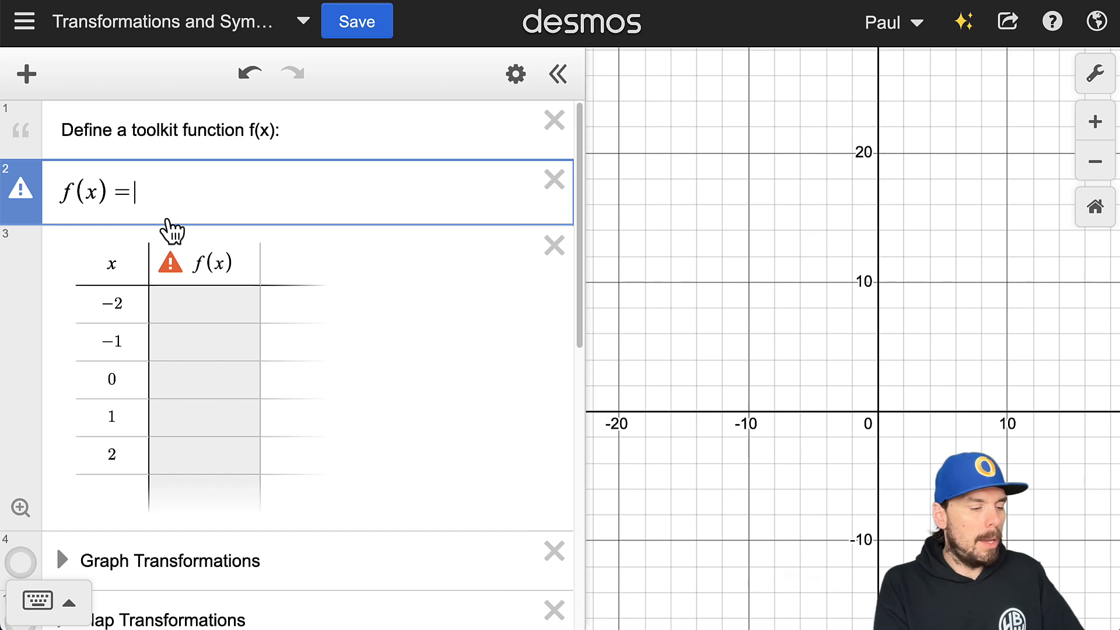
type("x^")
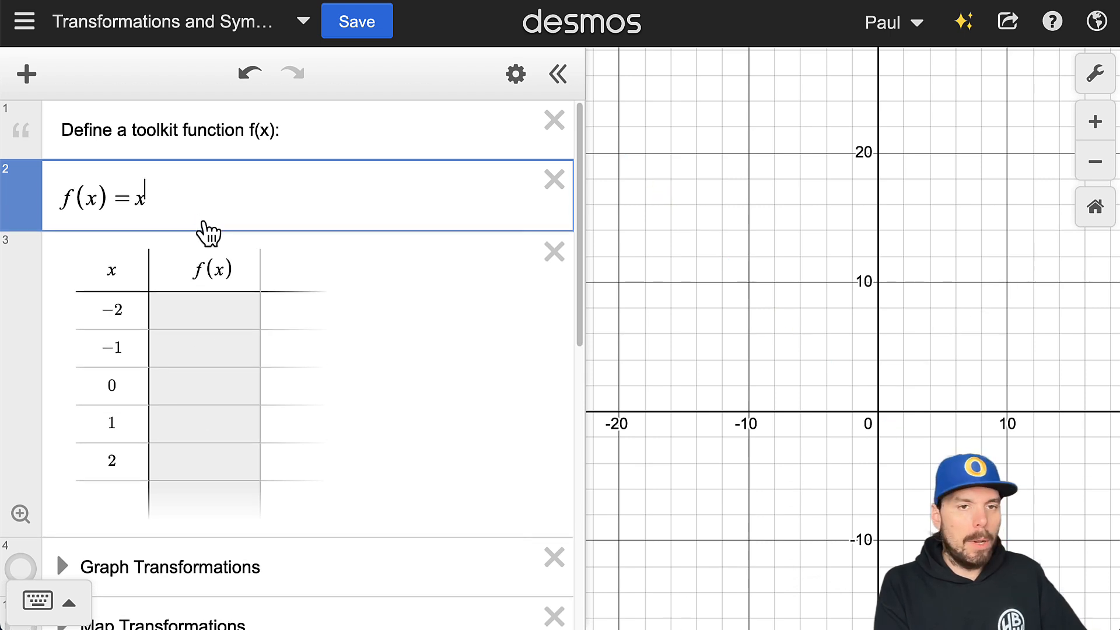
type("3")
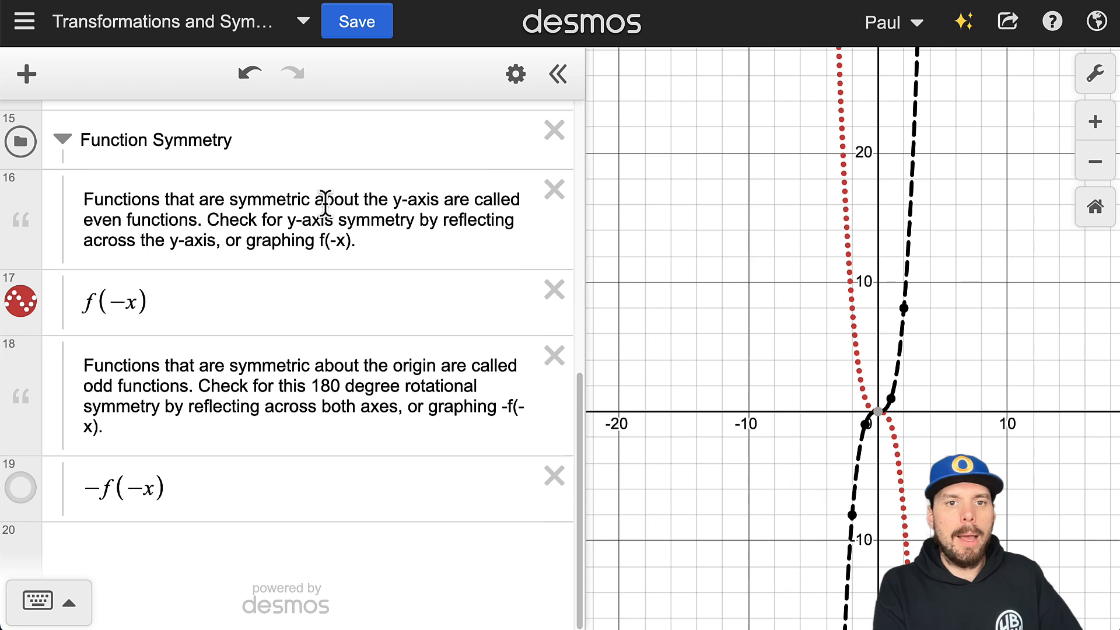
Step: Hide f(−x) and show −f(−x) to check the cubic function for symmetry about the origin
left_click_drag(265, 299, 79, 303)
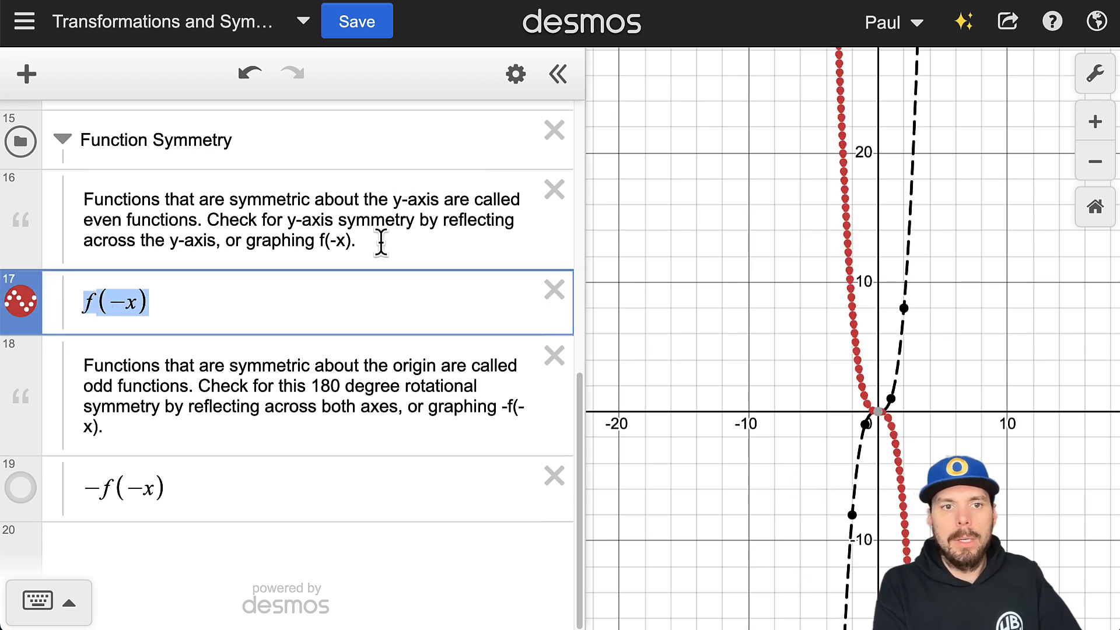
left_click(23, 302)
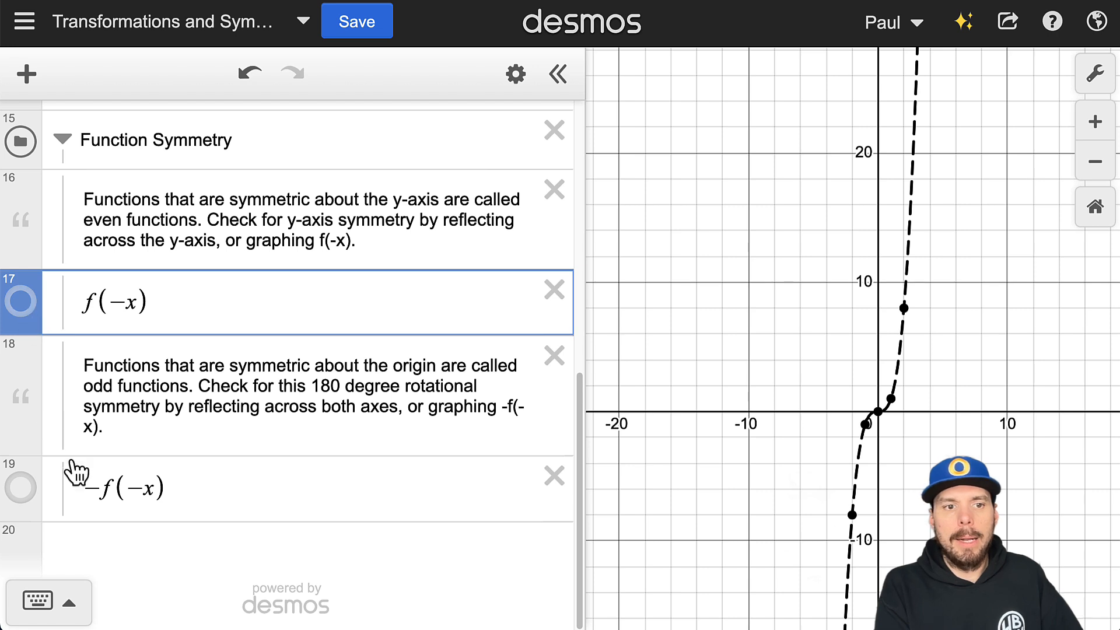
left_click(26, 490)
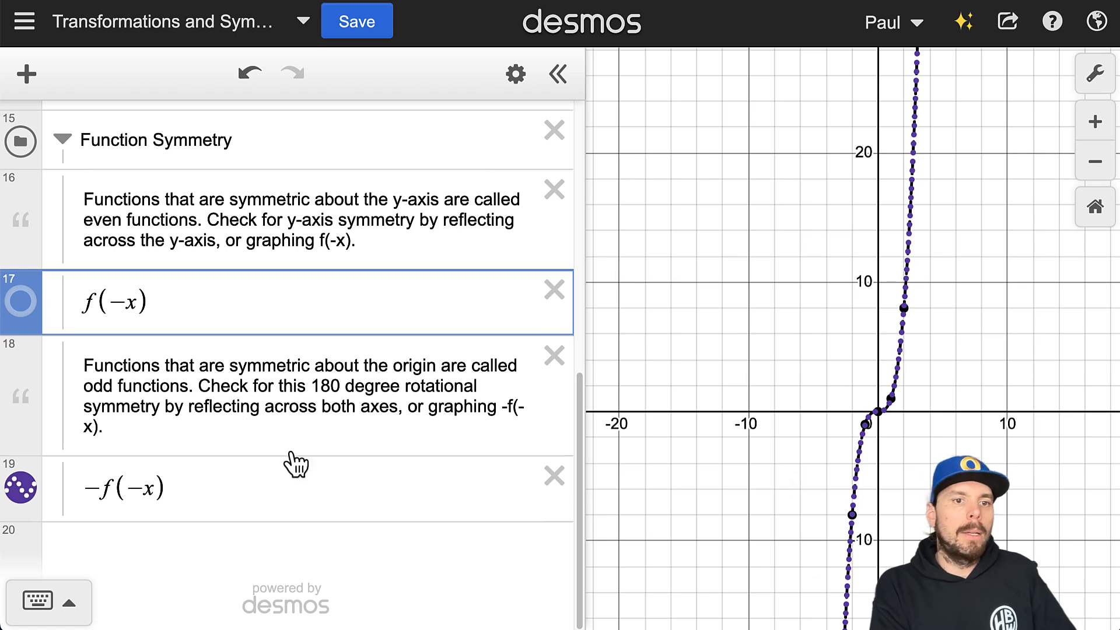
Step: Change the exponent in the toolkit function so that f(x) = x^5
scroll(296, 464, "up", 15)
left_click(156, 194)
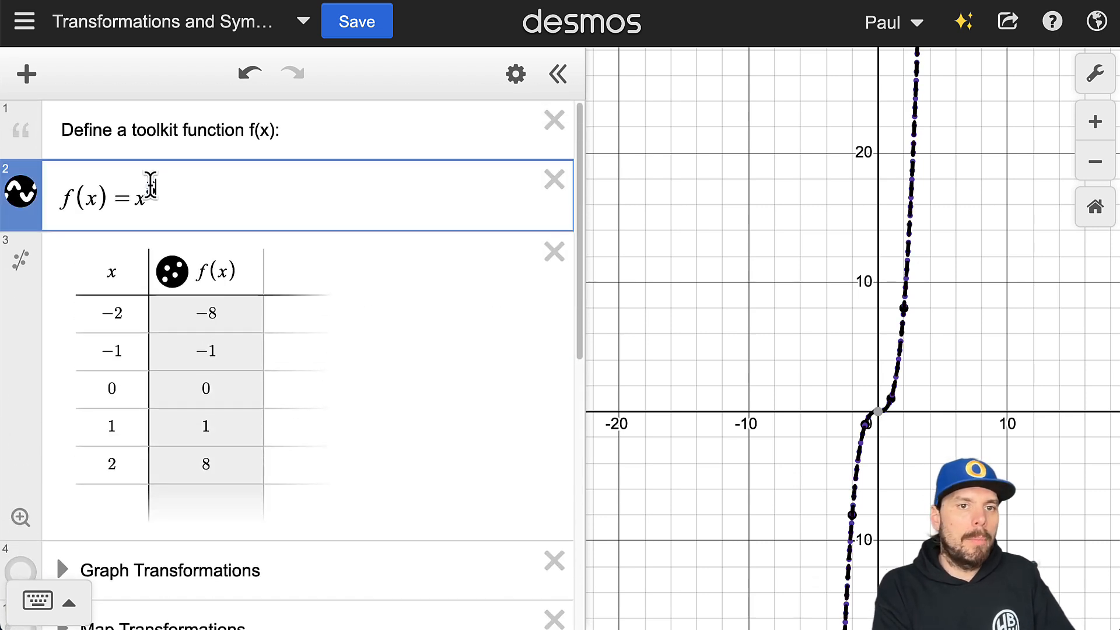
key("BackSpace")
type("t")
key("BackSpace")
type("^5")
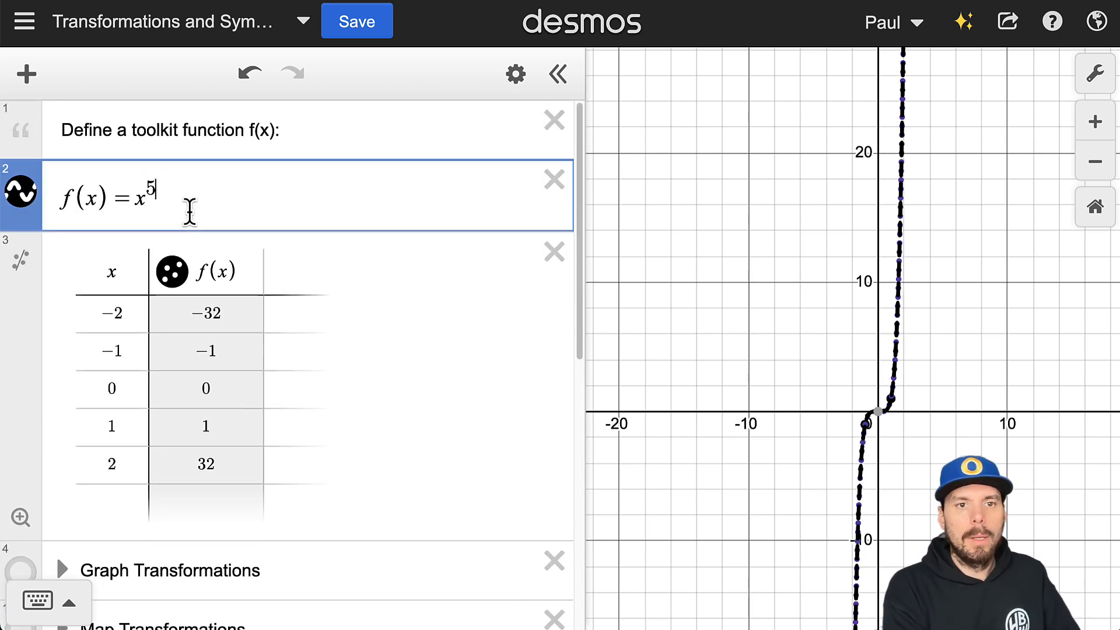
Step: Add the terms x^3 and x to the toolkit function so that f(x) = x^5 + x^3 + x
type("+")
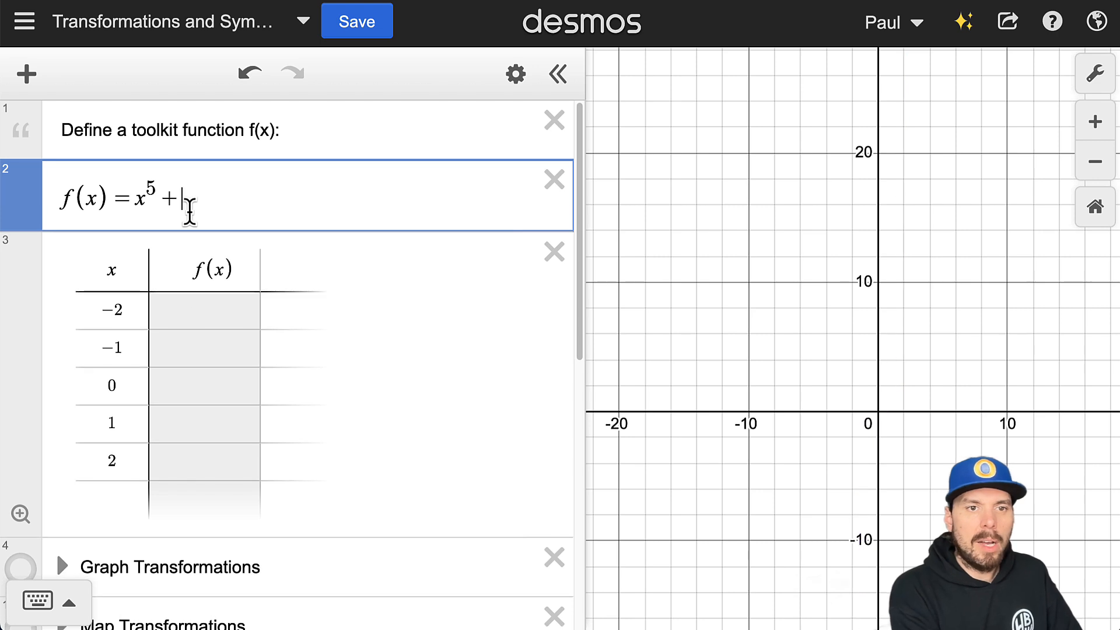
type("x^3")
key("Down")
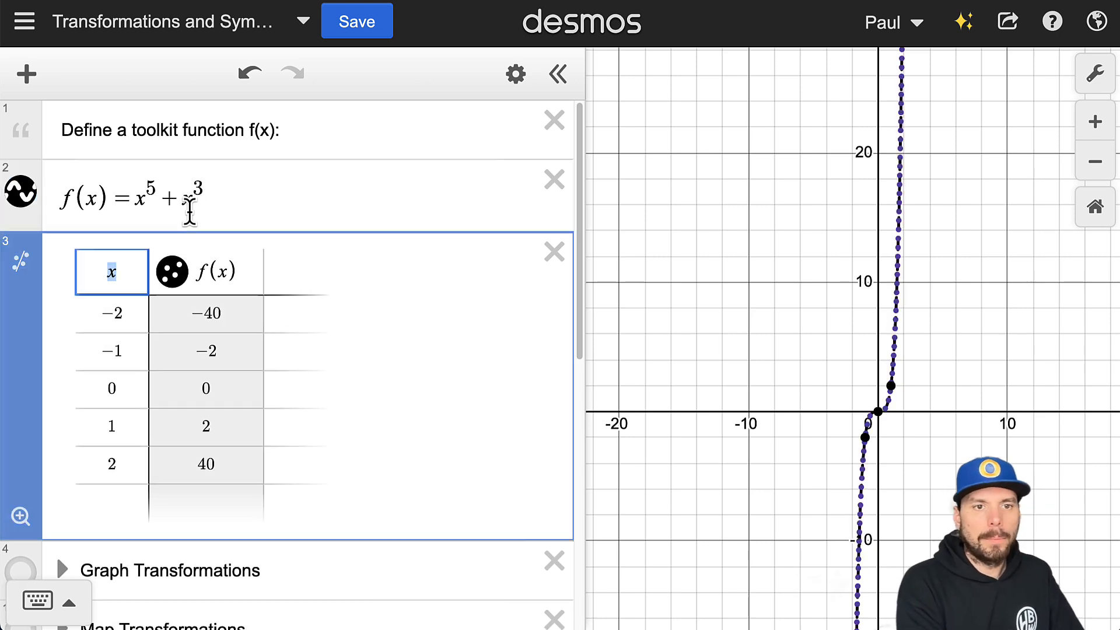
key("Up")
type("+ ")
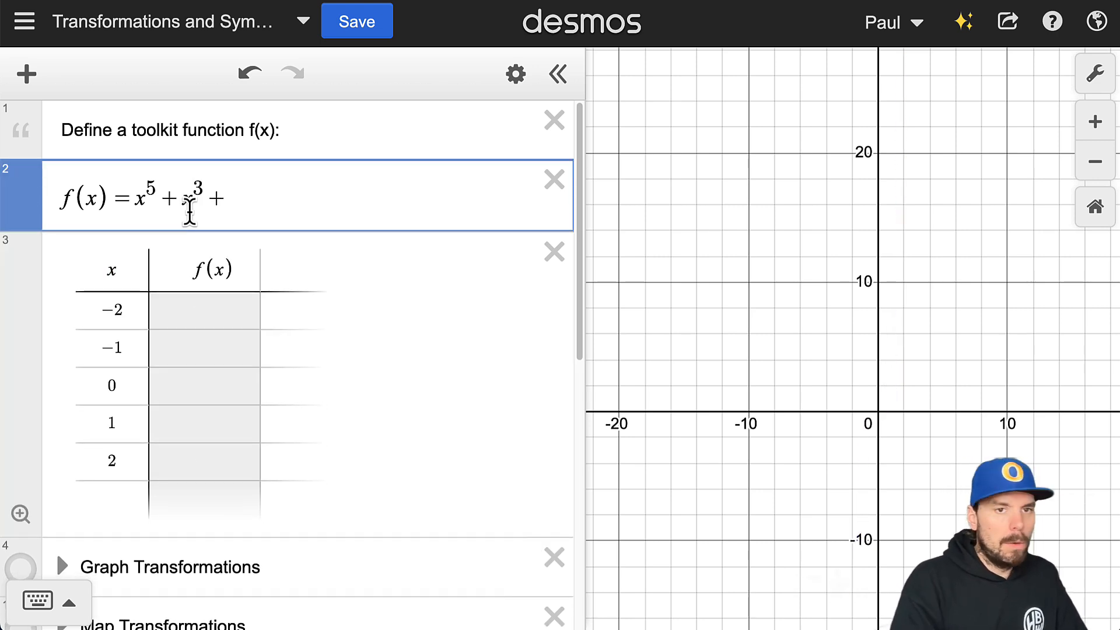
type("x")
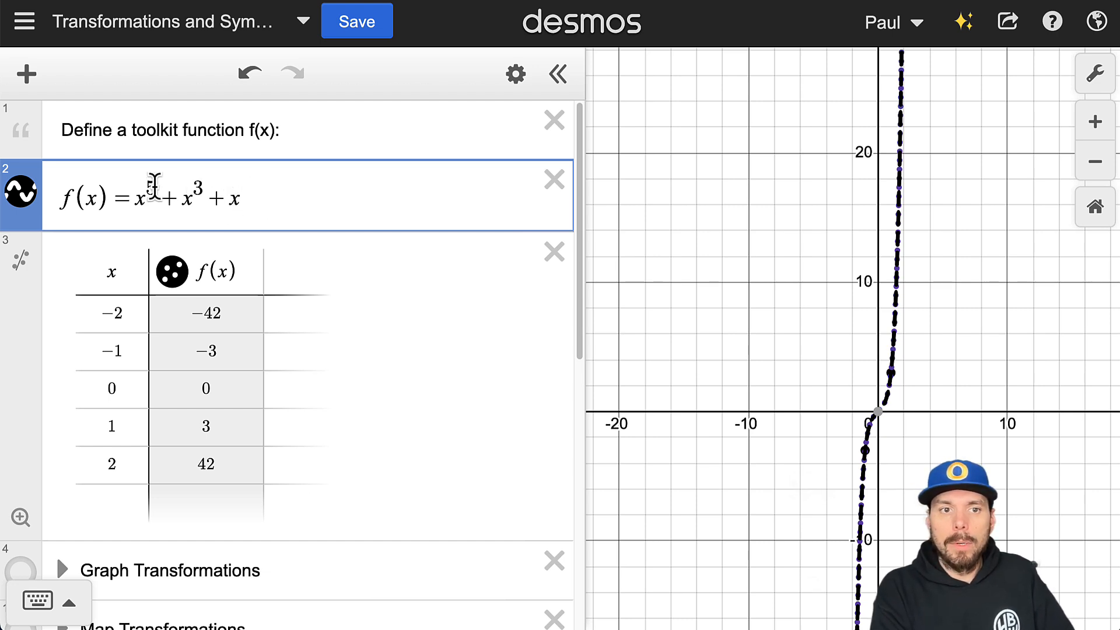
Step: Change the exponents of f(x) to 4 and 2 and remove the final x term, leaving f(x) = x^4 + x^2
type("4")
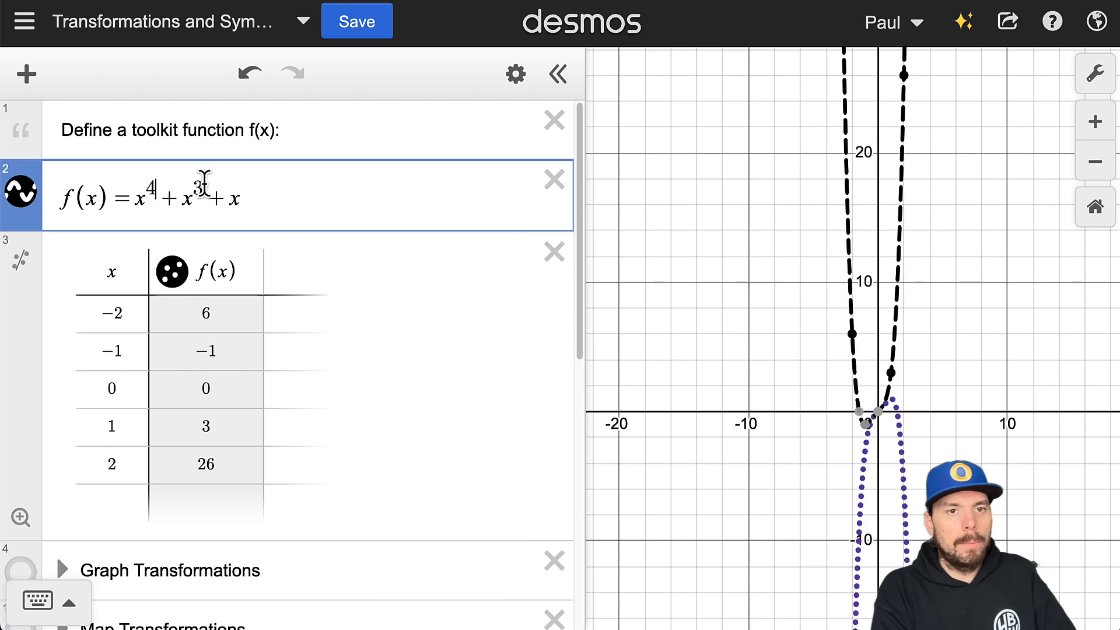
key("BackSpace")
key("BackSpace")
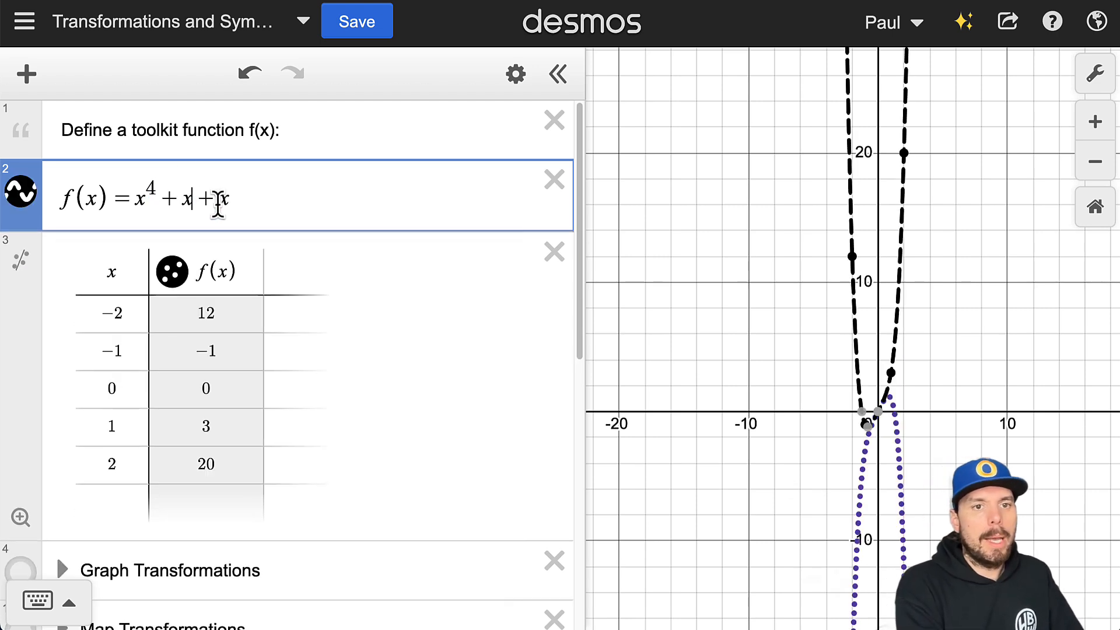
type("^2")
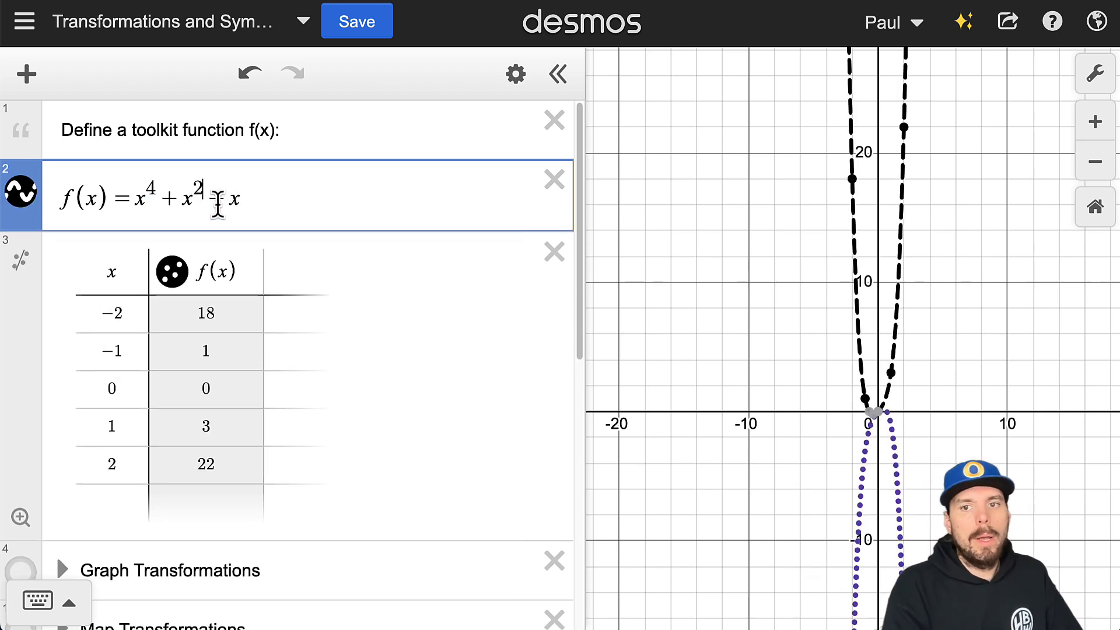
left_click_drag(224, 204, 212, 201)
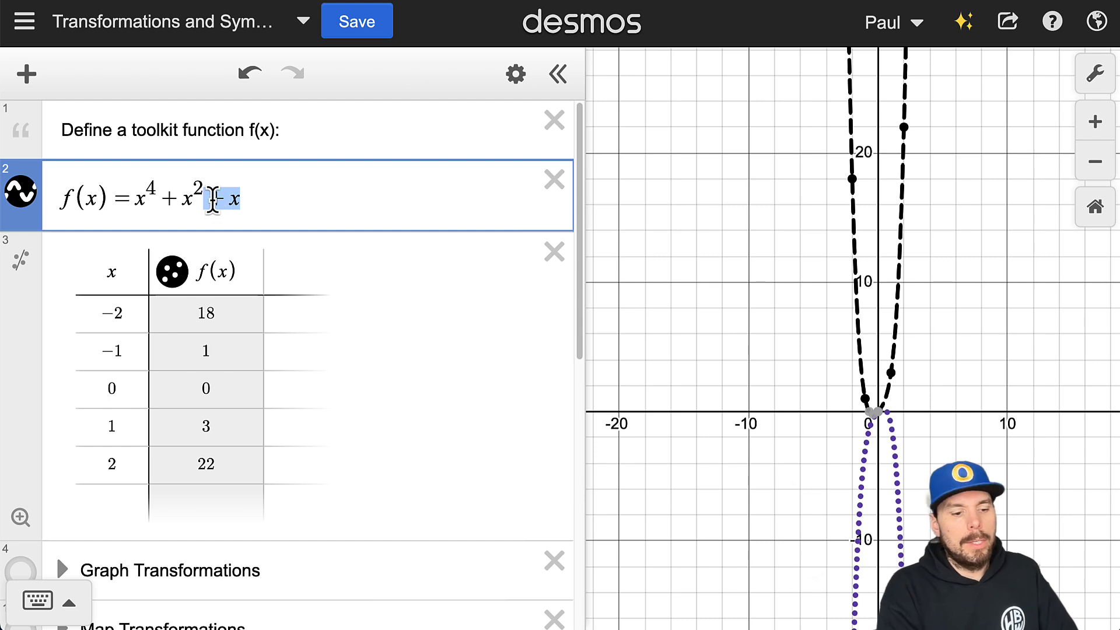
key("BackSpace")
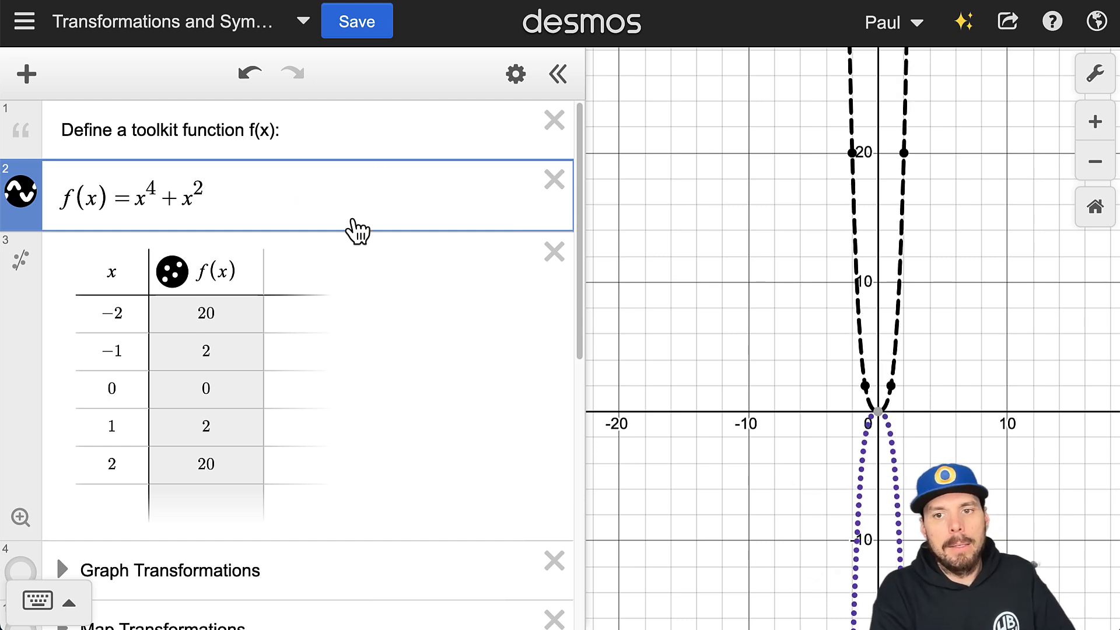
Step: Hide −f(−x) and show f(−x) to check the even-power polynomial for y-axis symmetry
scroll(188, 477, "down", 10)
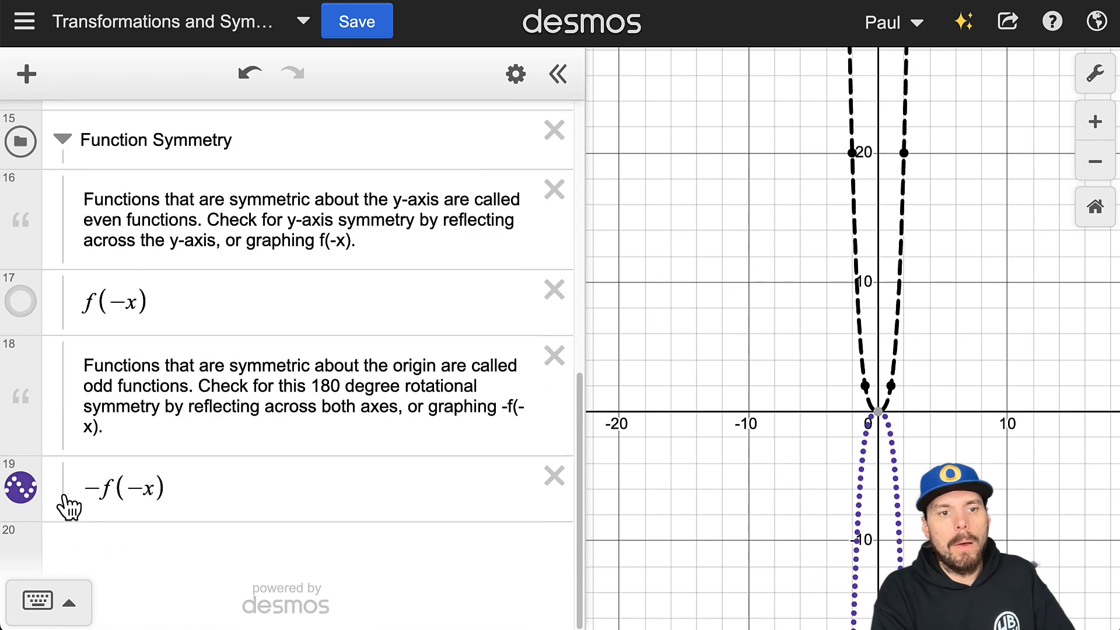
left_click(23, 487)
left_click(21, 301)
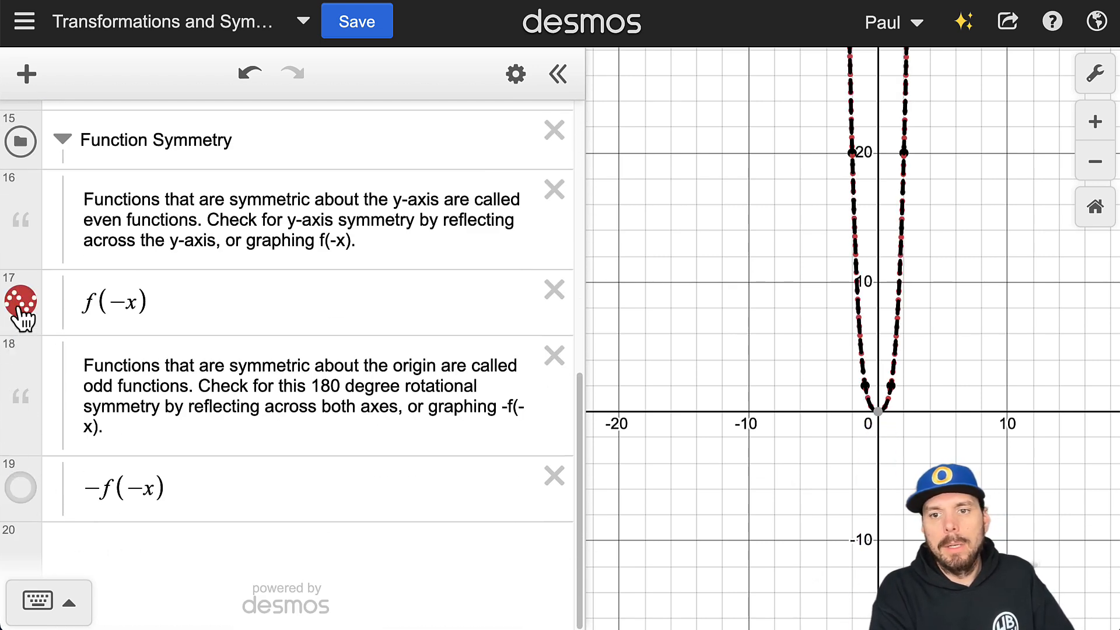